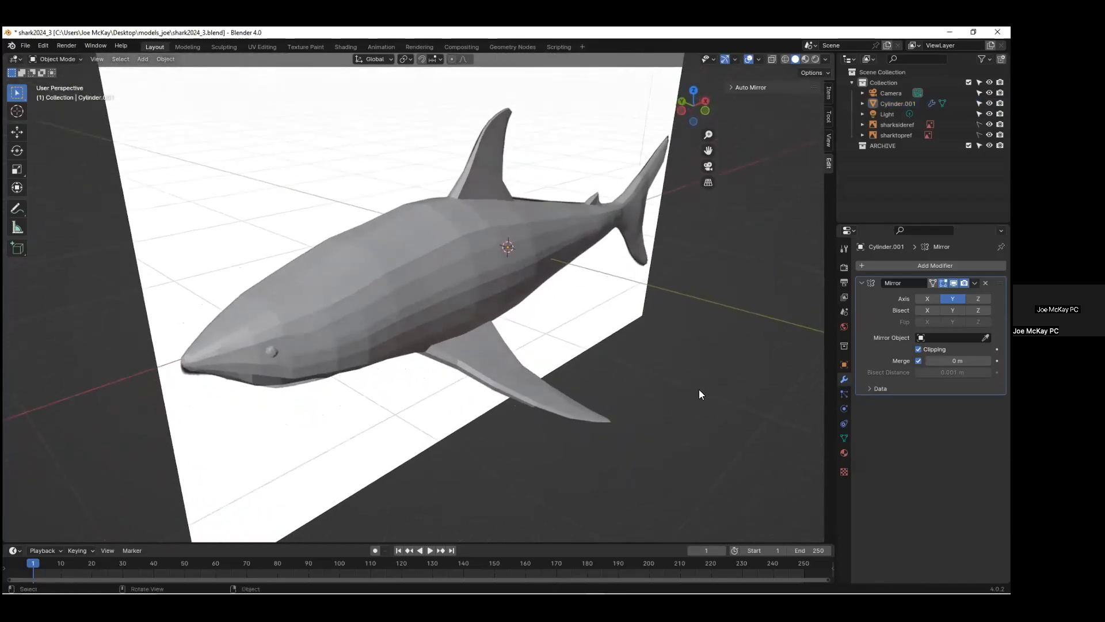
# Hide the side and top shark reference images in the scene.
pyautogui.click(990, 124)
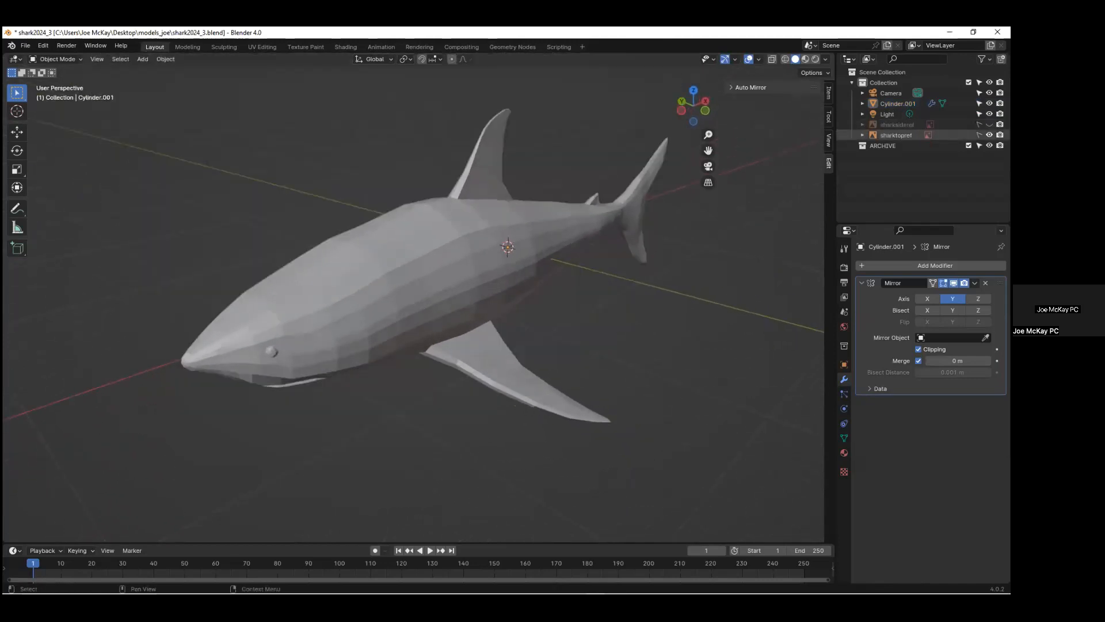
pyautogui.click(990, 135)
pyautogui.moveTo(616, 353); pyautogui.dragTo(656, 394, button='middle')
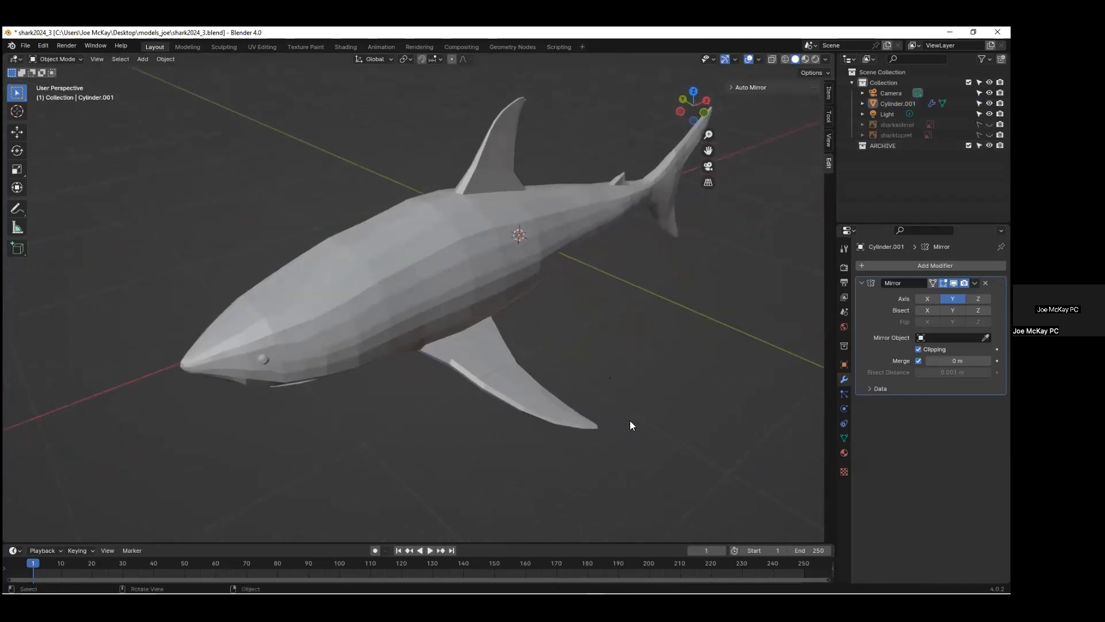
# Add a Subdivision Surface modifier to the shark and set its viewport level to 2.
pyautogui.click(284, 207)
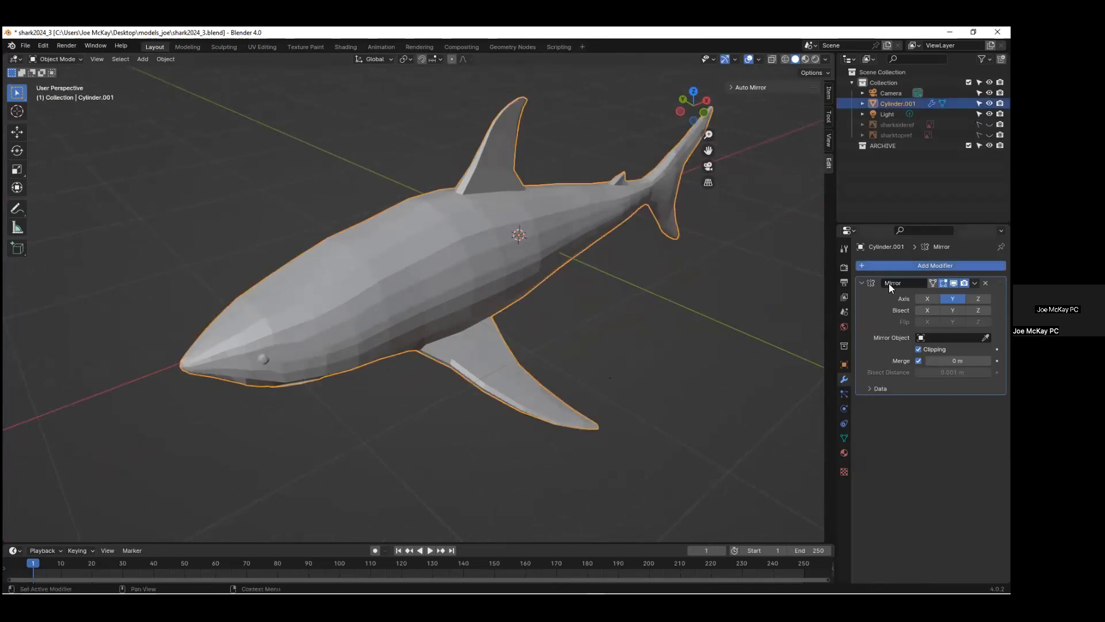
pyautogui.click(898, 265)
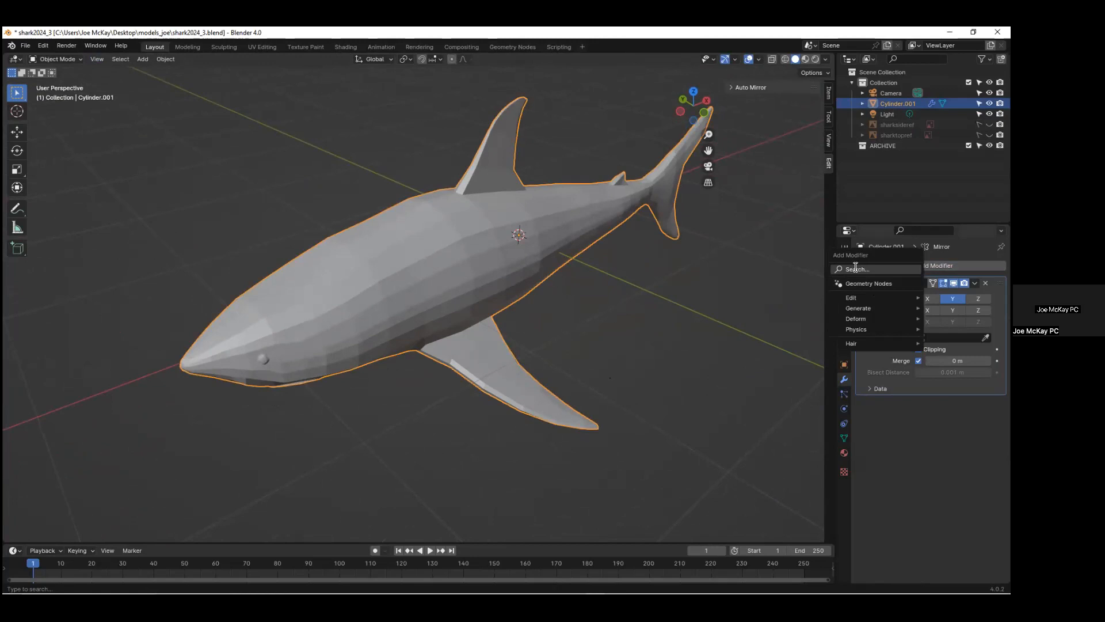
pyautogui.click(854, 269)
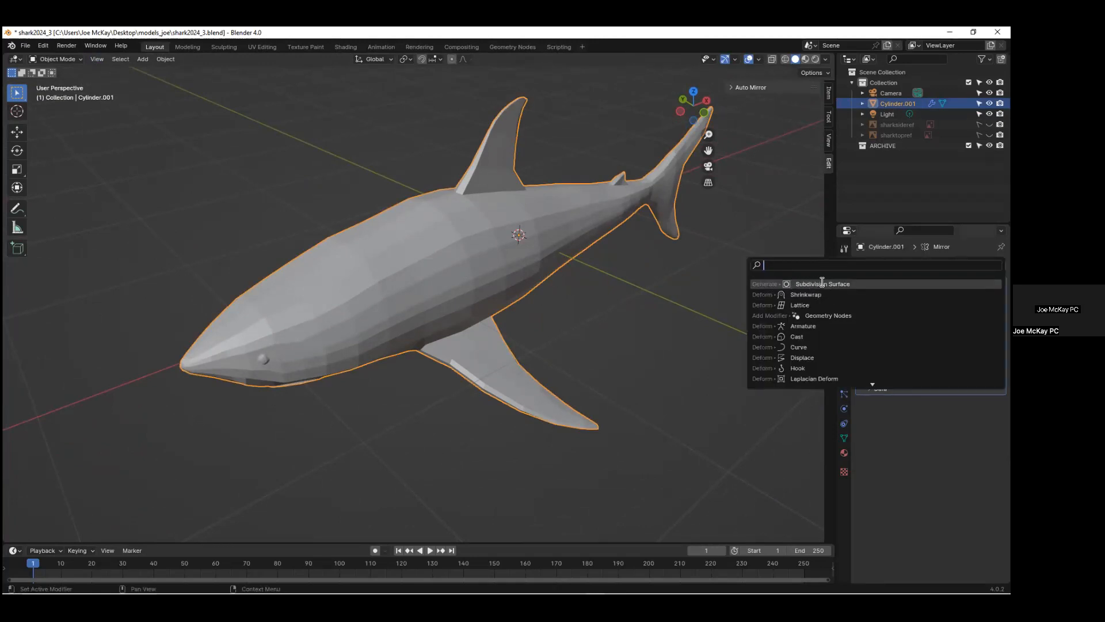
pyautogui.click(798, 283)
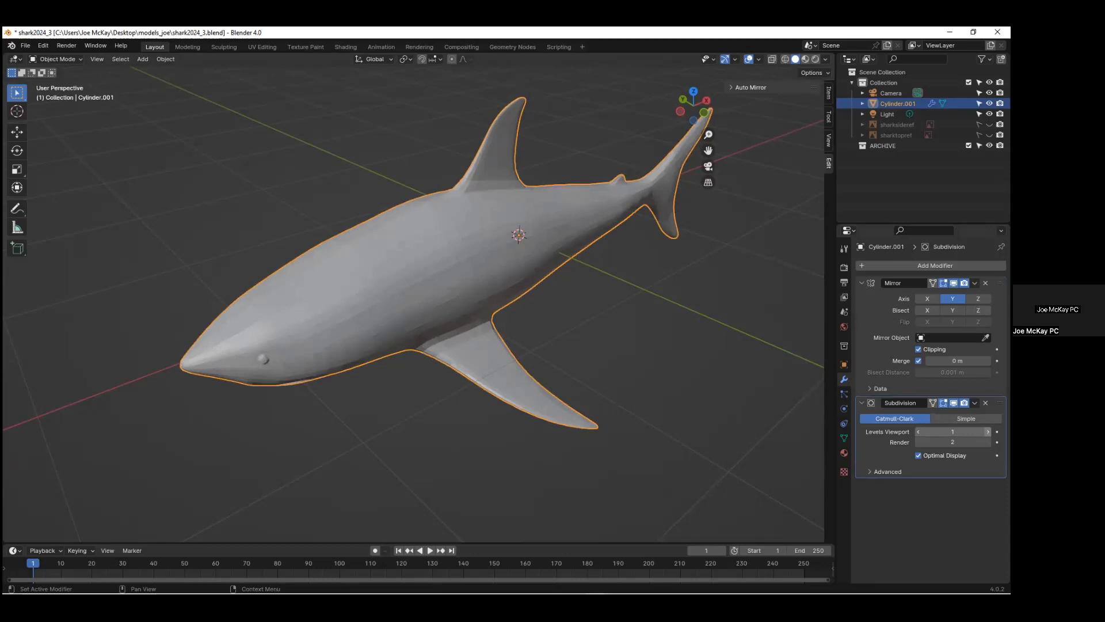
pyautogui.click(987, 432)
# Examine the subdivided shark's surface from several angles and distances.
pyautogui.moveTo(677, 375); pyautogui.dragTo(657, 408, button='middle')
pyautogui.moveTo(594, 346); pyautogui.dragTo(640, 323, button='middle')
pyautogui.scroll(4, 604, 338)
pyautogui.scroll(-1, 604, 339)
pyautogui.scroll(-6, 597, 311)
pyautogui.scroll(3, 599, 321)
pyautogui.scroll(-2, 639, 324)
pyautogui.moveTo(435, 322); pyautogui.dragTo(742, 316, button='middle')
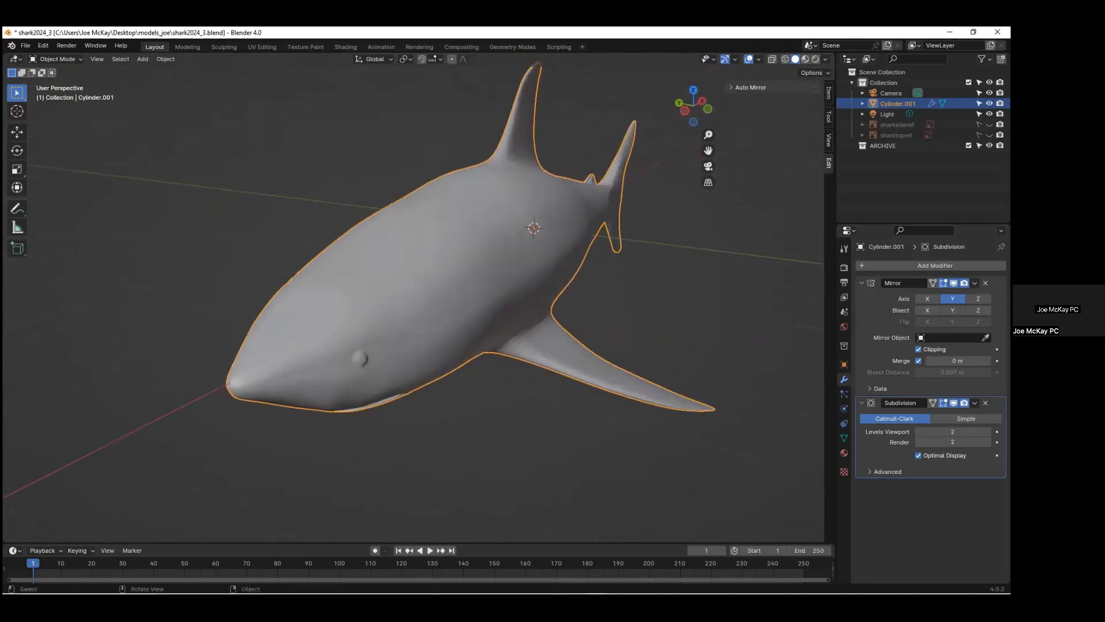
# Apply the shark's Mirror modifier so that both halves become real geometry.
pyautogui.click(974, 283)
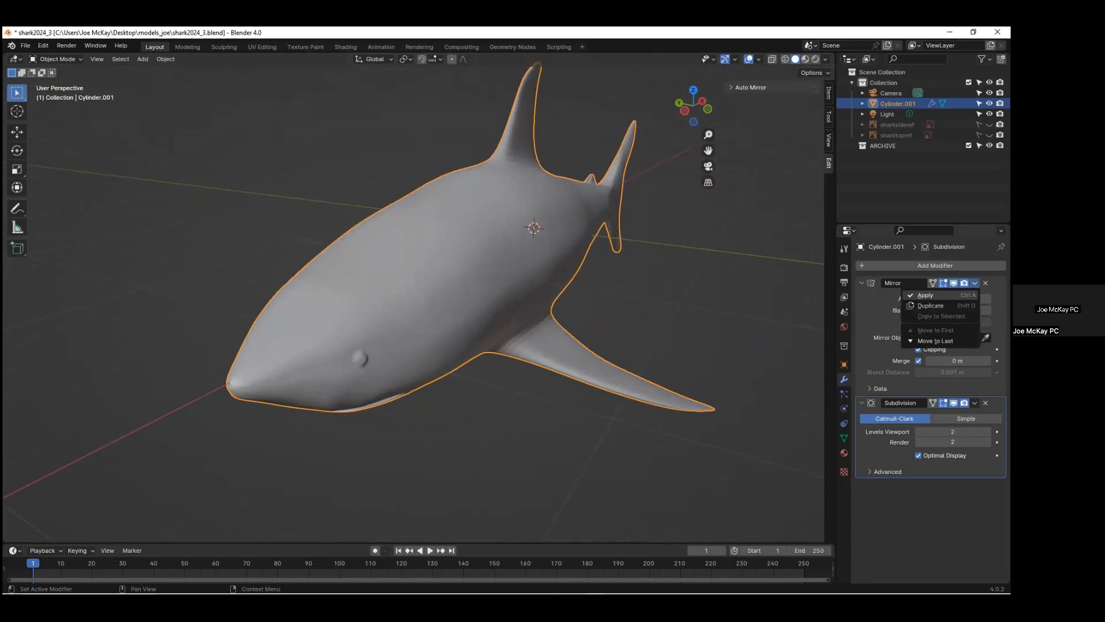
pyautogui.click(926, 295)
pyautogui.moveTo(548, 310); pyautogui.dragTo(478, 330, button='middle')
# In Edit Mode, merge all of the shark's vertices by distance and clear the selection.
pyautogui.press('Tab')
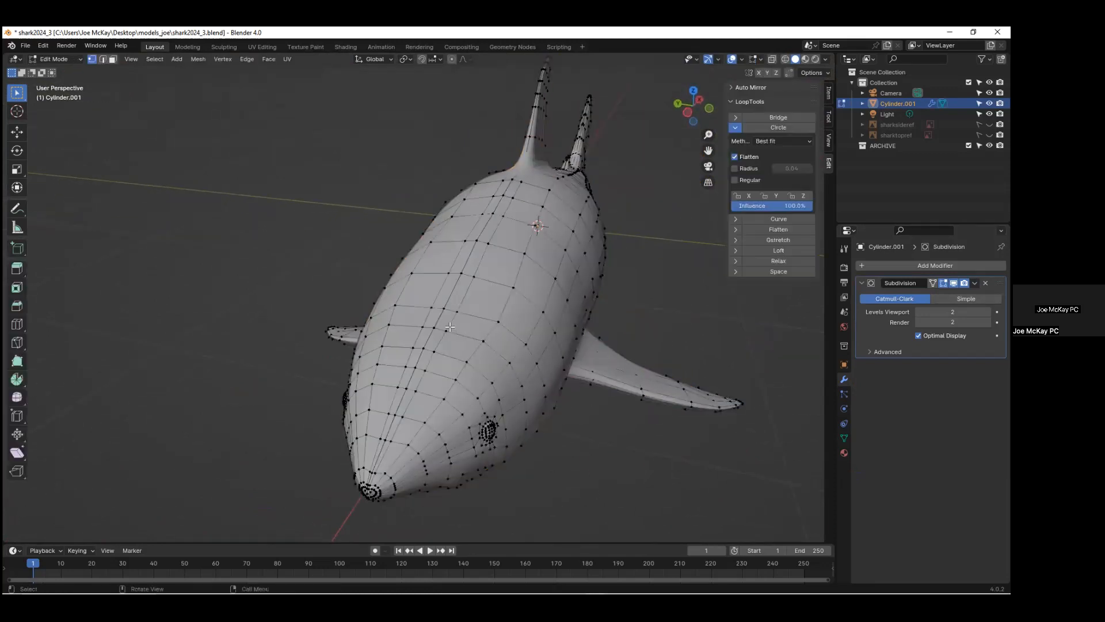
pyautogui.press('a')
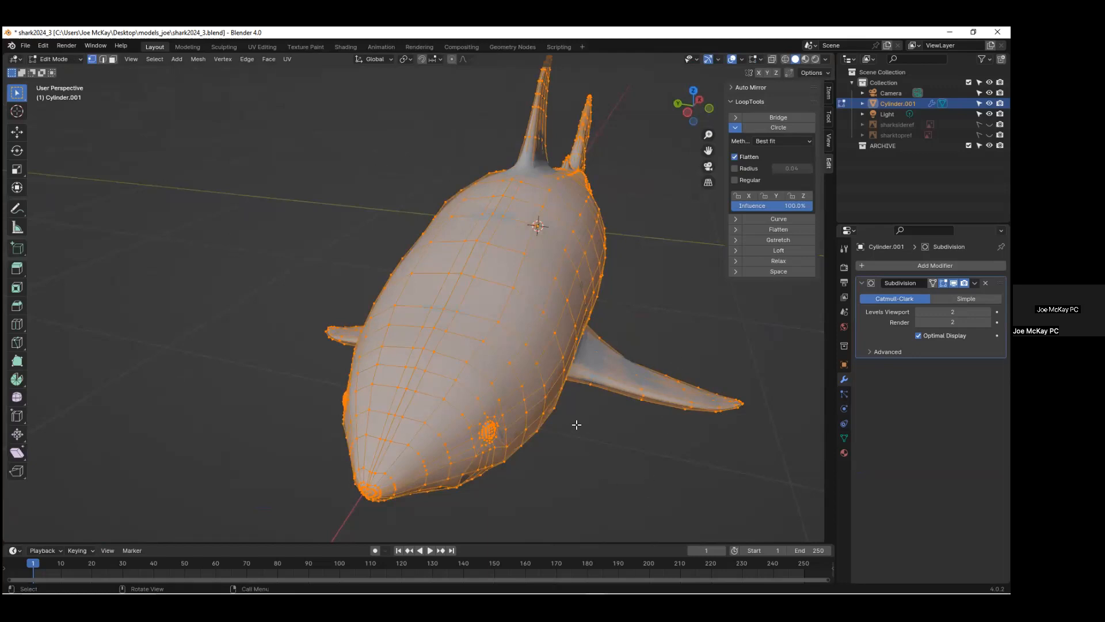
pyautogui.press('m')
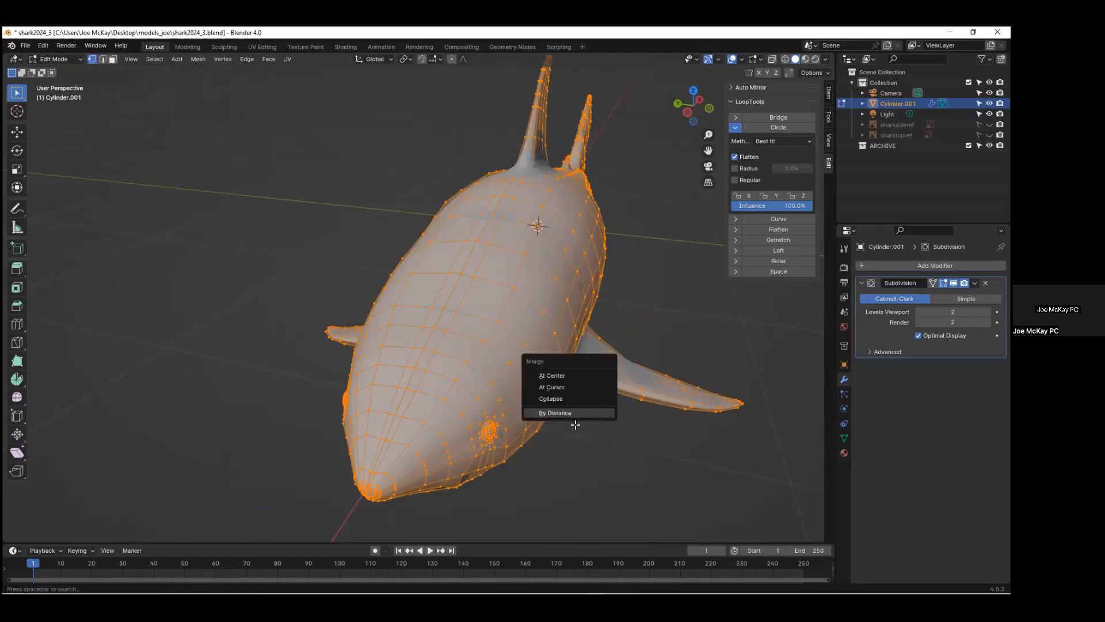
pyautogui.click(574, 415)
pyautogui.moveTo(615, 444); pyautogui.dragTo(691, 377, button='middle')
pyautogui.hotkey('alt', 'a')
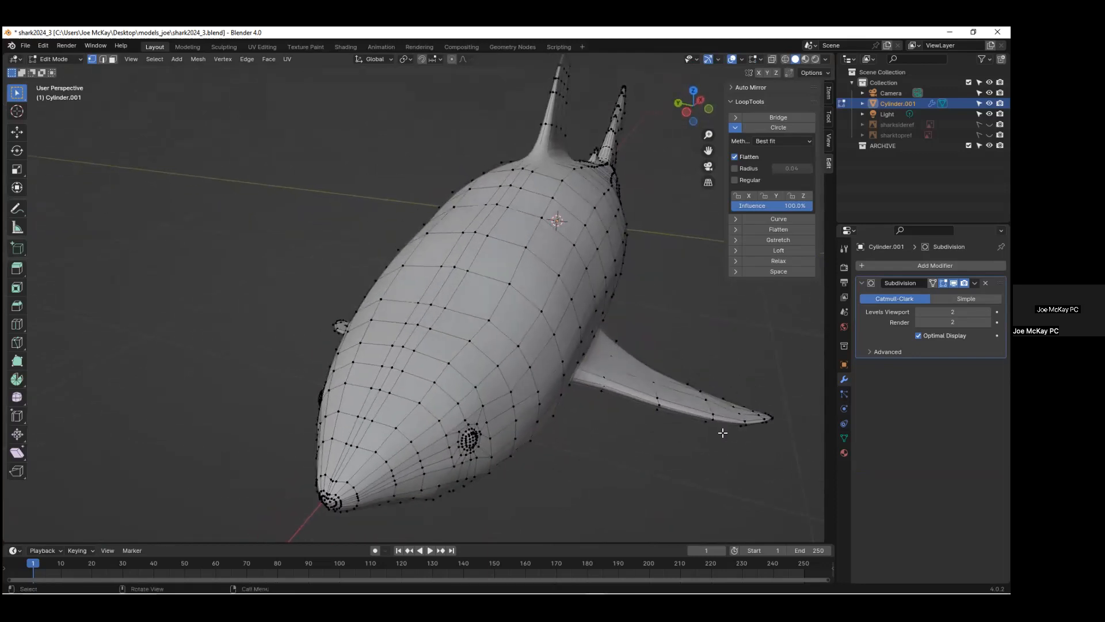
# Examine the merged mesh along the shark's back, and return to Object Mode to check the whole body.
pyautogui.scroll(4, 659, 464)
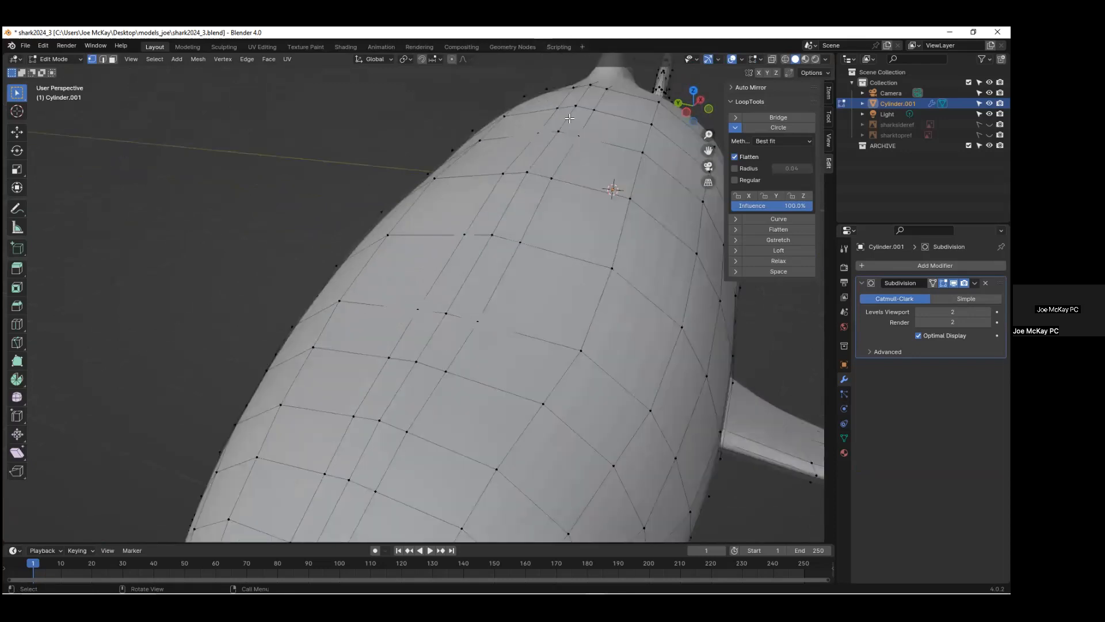
pyautogui.moveTo(552, 296); pyautogui.dragTo(689, 308, button='middle')
pyautogui.scroll(-4, 618, 276)
pyautogui.scroll(3, 587, 311)
pyautogui.press('Tab')
pyautogui.scroll(-2, 685, 313)
pyautogui.scroll(2, 687, 314)
pyautogui.scroll(-2, 673, 326)
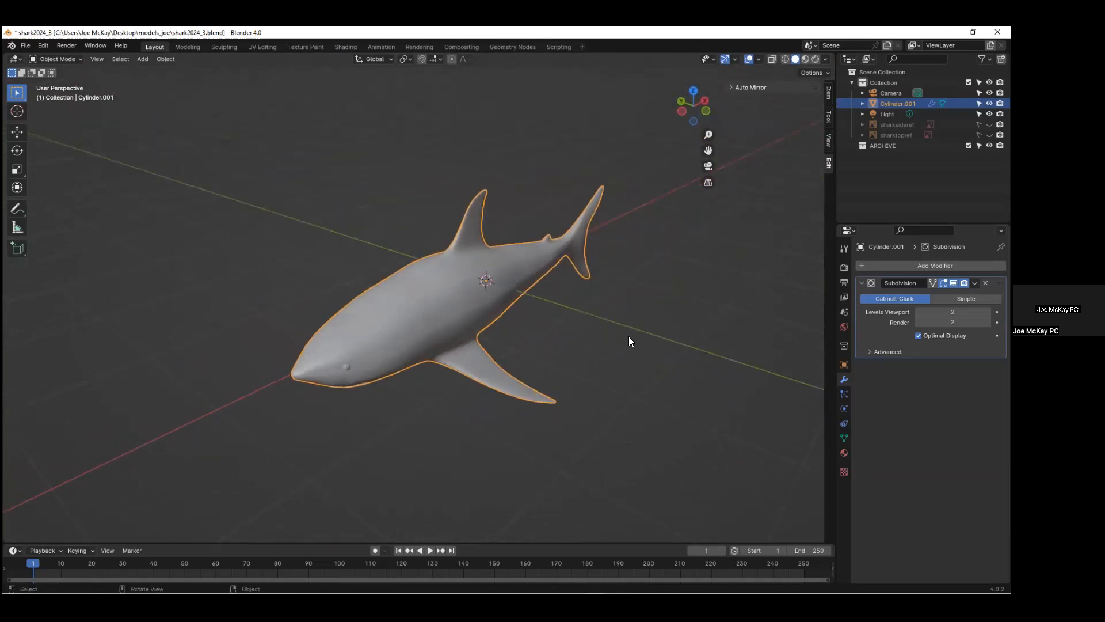
# Try to paint on the shark's back in the Texture Paint workspace, and return to the Layout workspace.
pyautogui.click(303, 46)
pyautogui.moveTo(701, 328)
pyautogui.mouseDown(button='middle')
pyautogui.moveTo(617, 340)
pyautogui.moveTo(684, 326)
pyautogui.mouseUp(button='middle')
pyautogui.scroll(8, 683, 323)
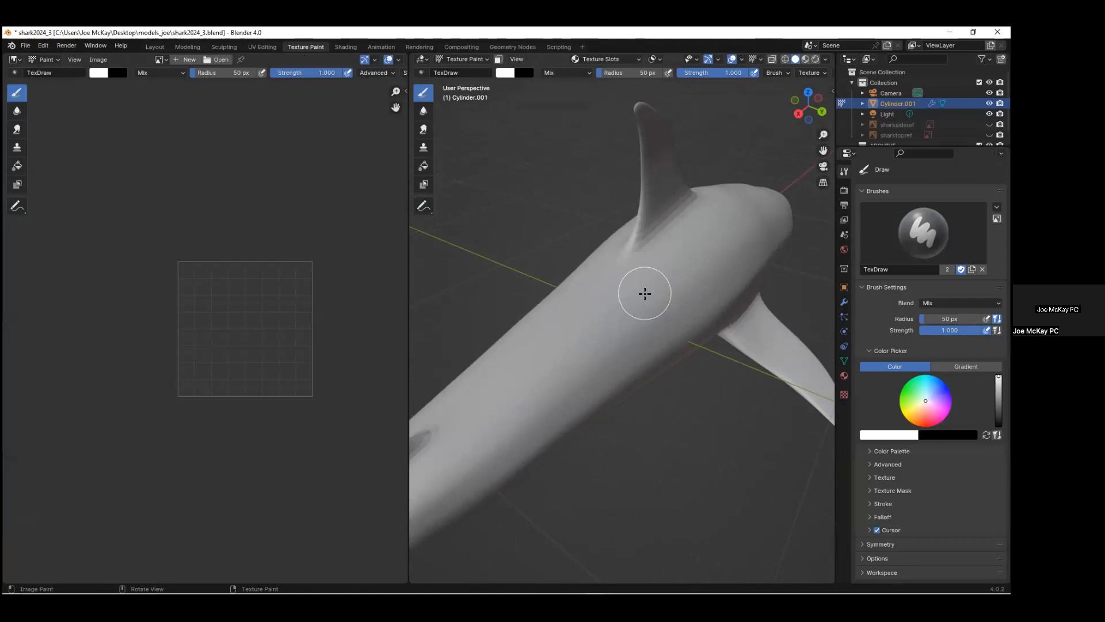
pyautogui.scroll(-2, 644, 294)
pyautogui.scroll(1, 644, 297)
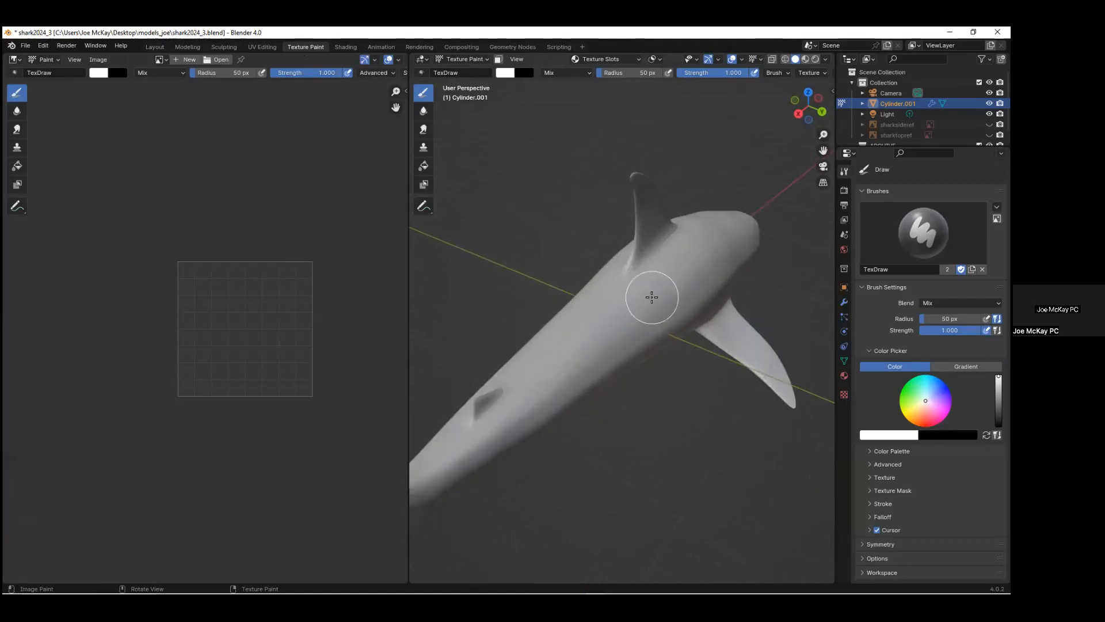
pyautogui.click(595, 334)
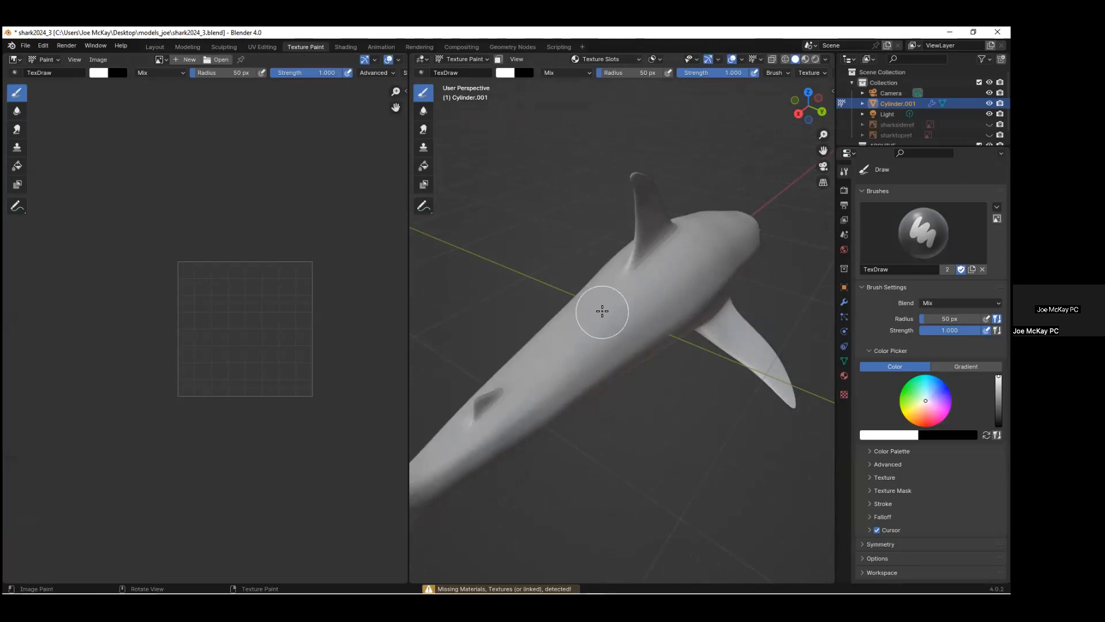
pyautogui.moveTo(597, 315)
pyautogui.mouseDown(button='middle')
pyautogui.moveTo(586, 316)
pyautogui.moveTo(659, 335)
pyautogui.moveTo(646, 333)
pyautogui.moveTo(793, 298)
pyautogui.moveTo(690, 265)
pyautogui.mouseUp(button='middle')
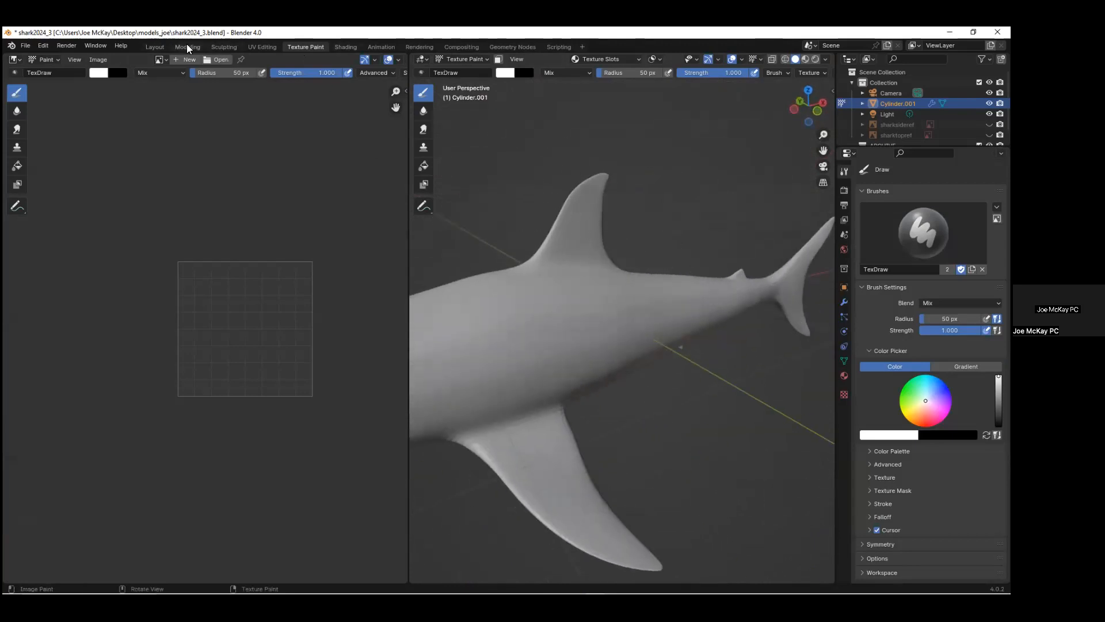
pyautogui.click(153, 47)
pyautogui.scroll(4, 465, 360)
pyautogui.scroll(-3, 518, 345)
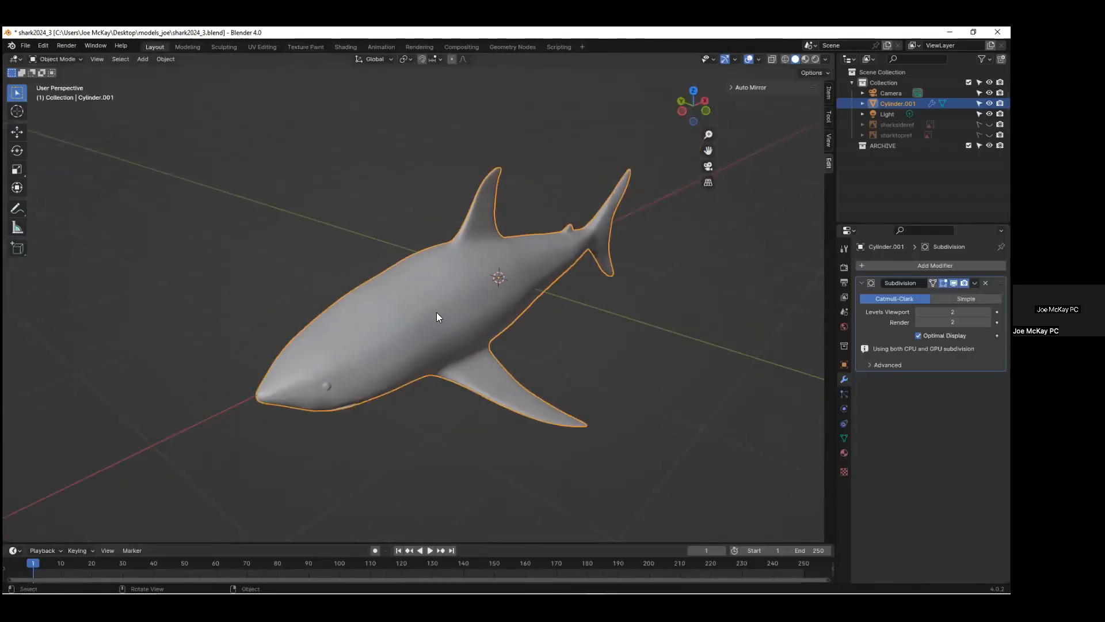
pyautogui.scroll(1, 477, 304)
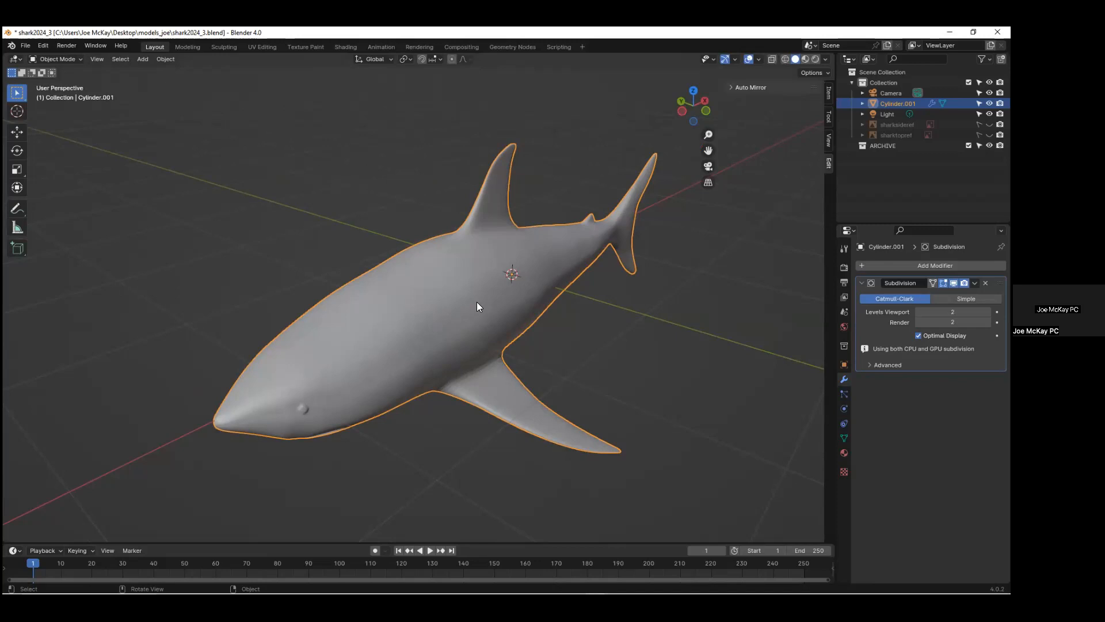
pyautogui.moveTo(605, 265); pyautogui.dragTo(623, 285, button='middle')
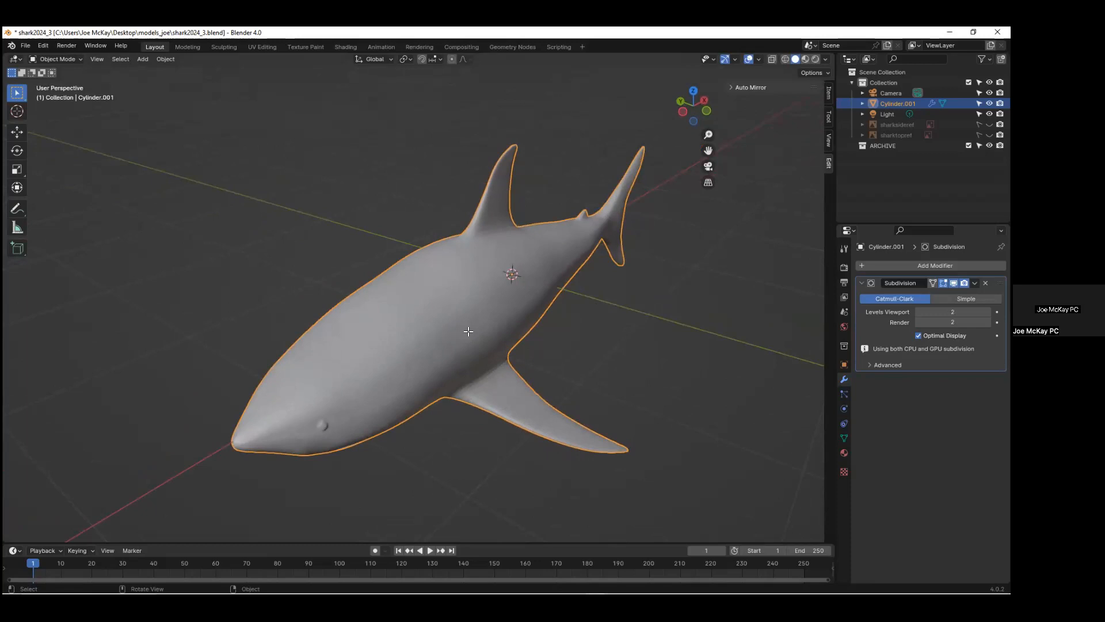
# Unwrap the entire shark mesh with Smart UV Project, using an island margin of 0.01, and clear the selection.
pyautogui.press('Tab')
pyautogui.press('a')
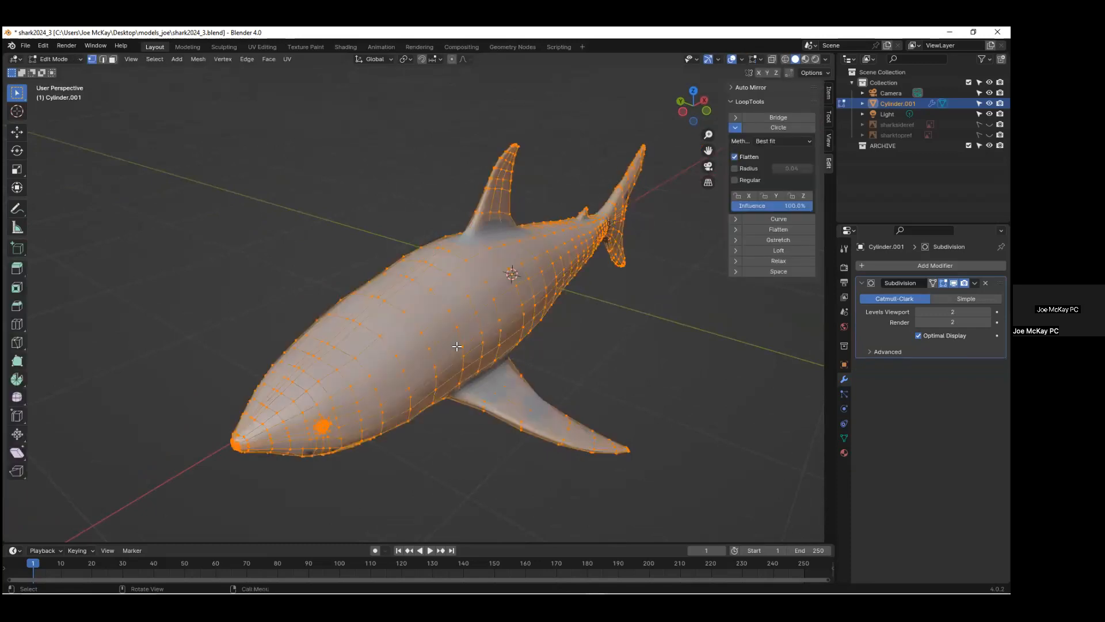
pyautogui.click(287, 59)
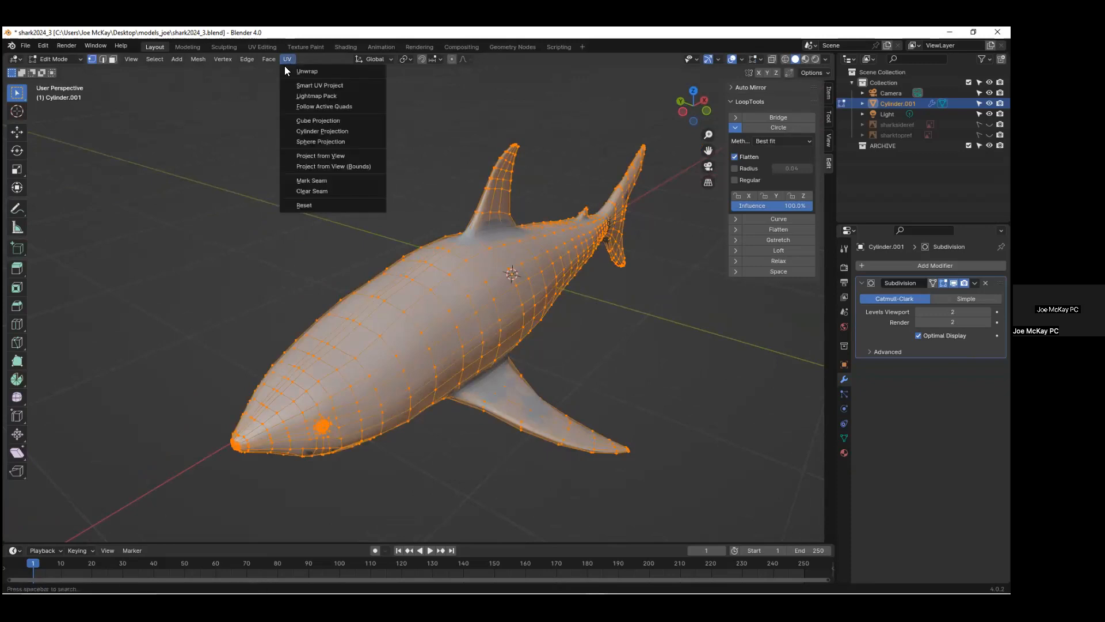
pyautogui.click(316, 85)
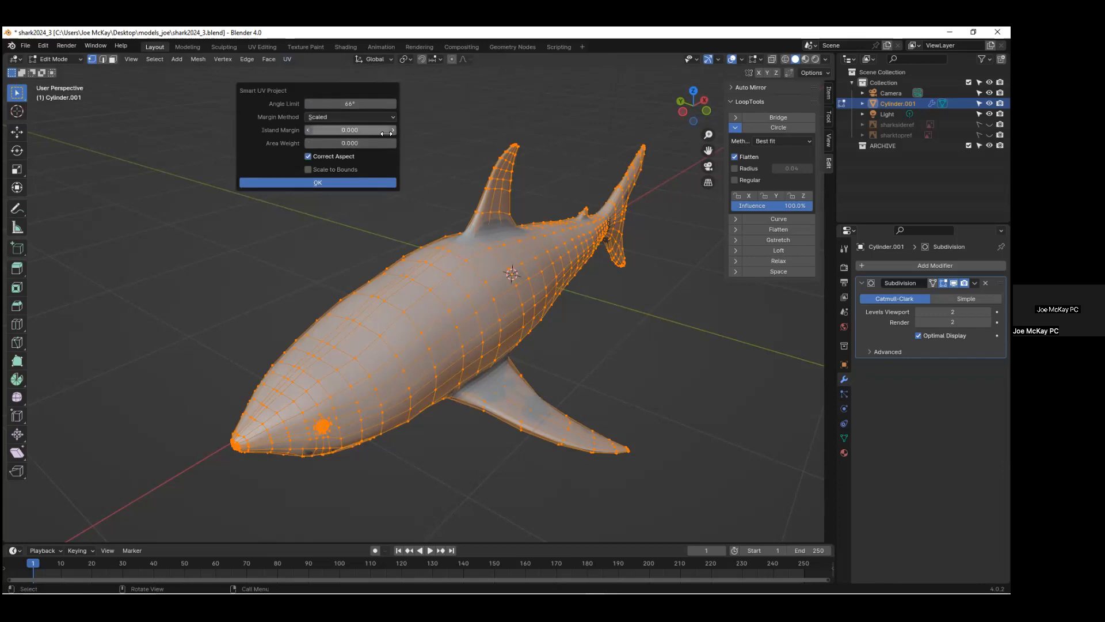
pyautogui.click(340, 130)
pyautogui.click(334, 133)
pyautogui.write('1')
pyautogui.click(327, 182)
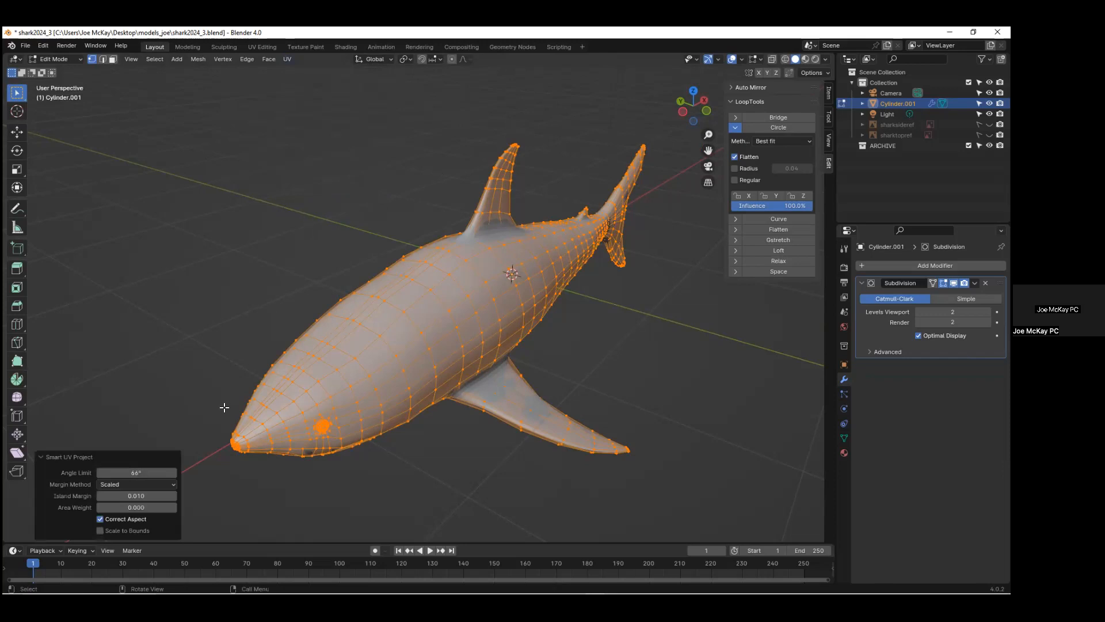
pyautogui.hotkey('alt', 'a')
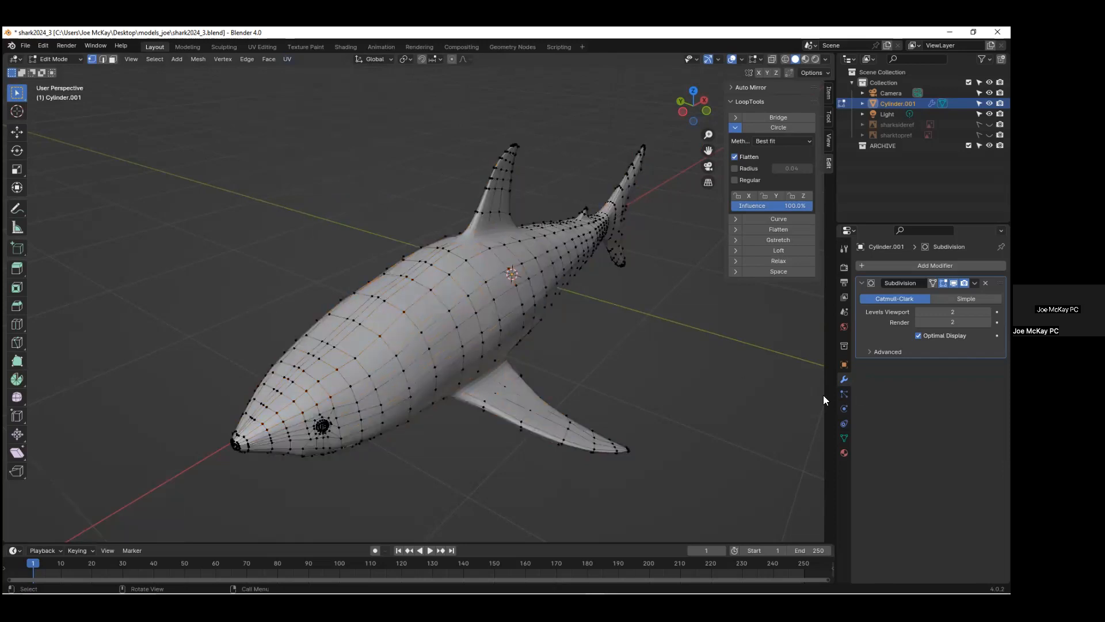
# Examine the shark's UV islands in the UV Editing workspace with the whole mesh selected.
pyautogui.moveTo(599, 399); pyautogui.dragTo(627, 402, button='middle')
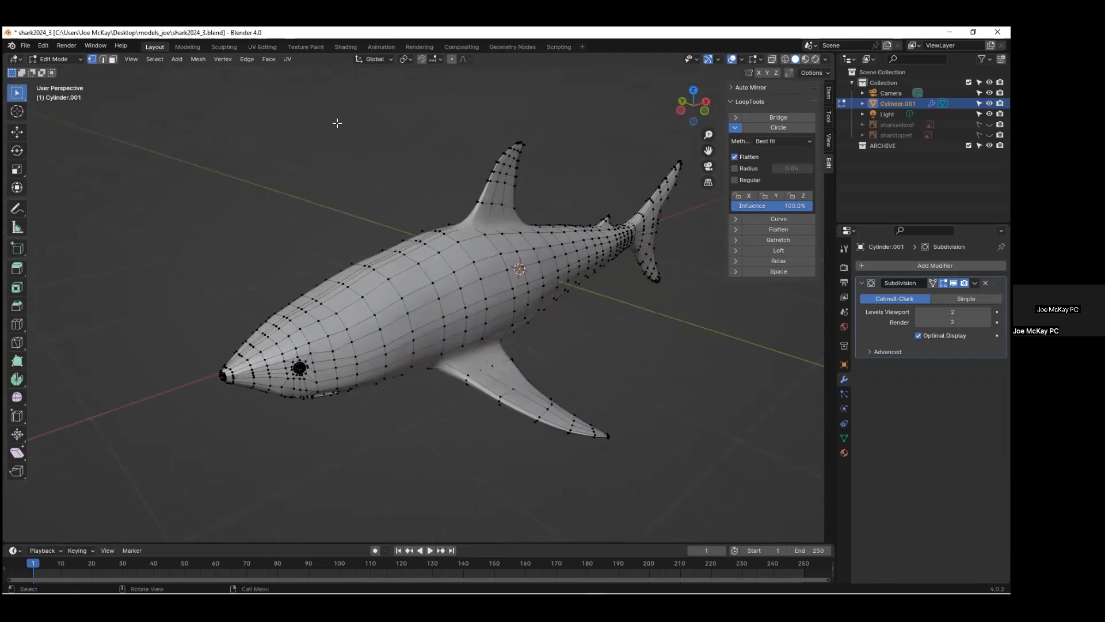
pyautogui.click(259, 46)
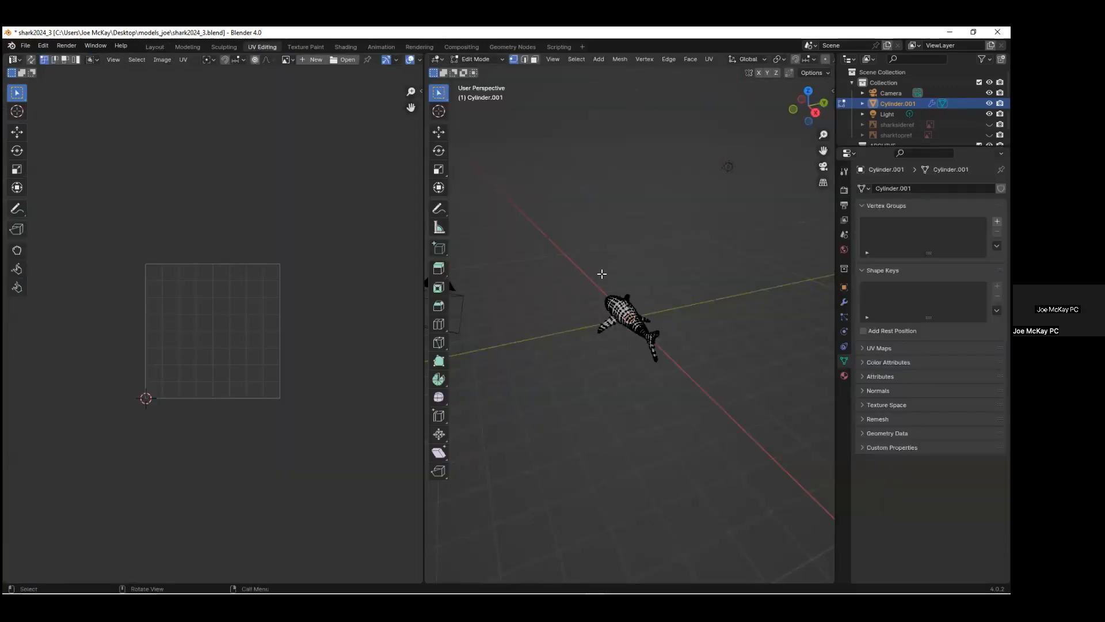
pyautogui.press('a')
pyautogui.scroll(6, 142, 371)
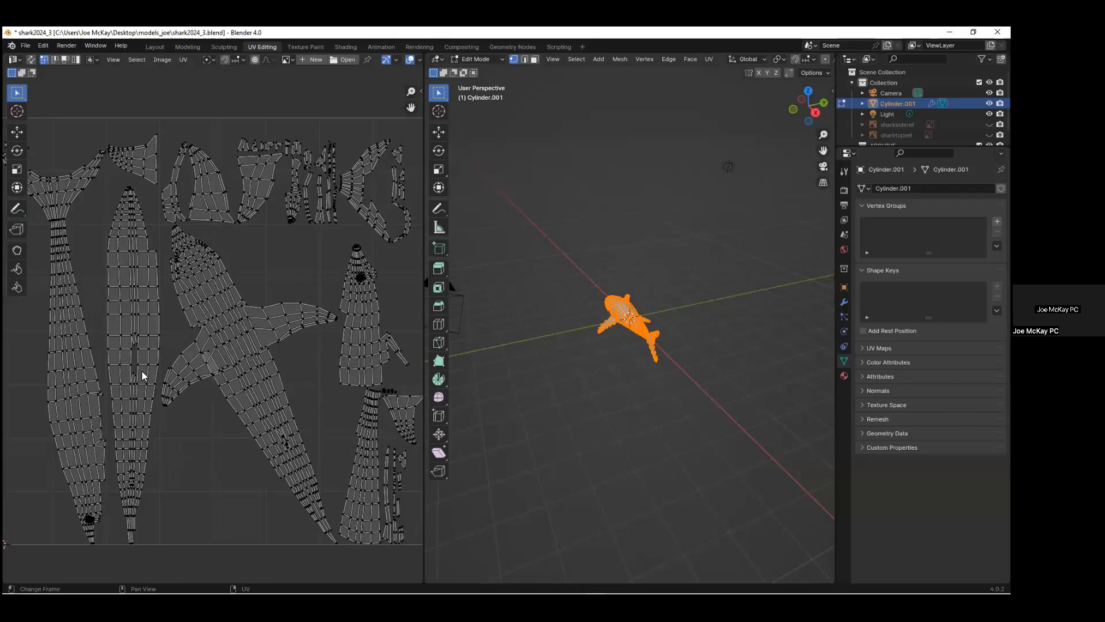
pyautogui.scroll(-2, 141, 371)
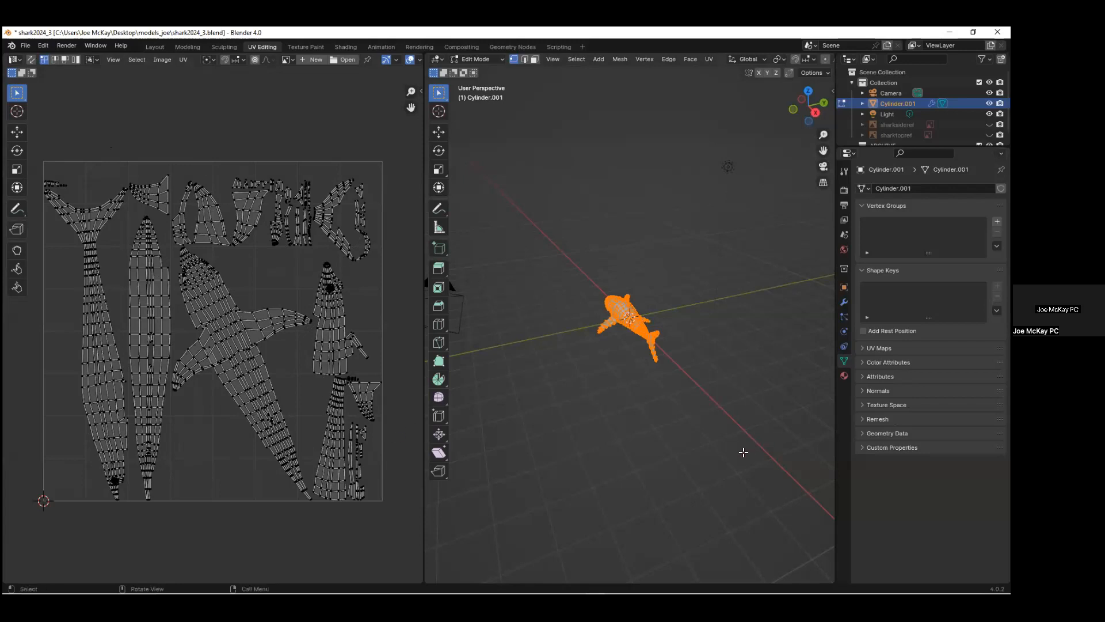
pyautogui.moveTo(563, 416); pyautogui.dragTo(662, 380, button='middle')
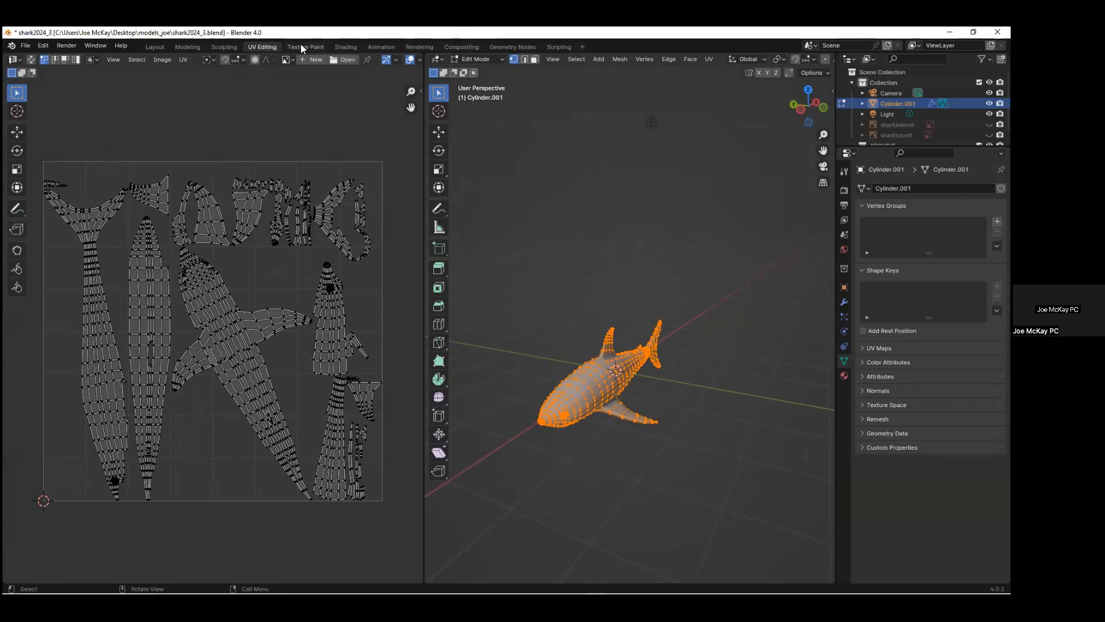
# Switch to the Texture Paint workspace and widen the 3D viewport by narrowing the image editor.
pyautogui.click(300, 45)
pyautogui.moveTo(305, 272); pyautogui.dragTo(260, 273)
pyautogui.moveTo(575, 400); pyautogui.dragTo(522, 334, button='middle')
pyautogui.scroll(-4, 612, 395)
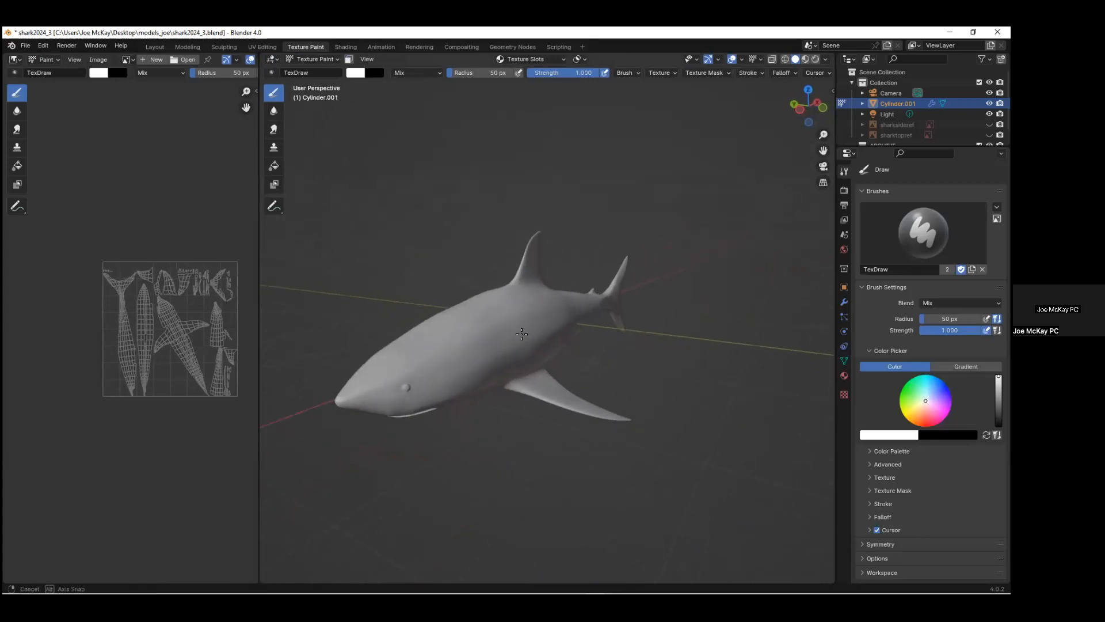
# Try to paint on the unwrapped shark's body with the white TexDraw brush.
pyautogui.click(493, 329)
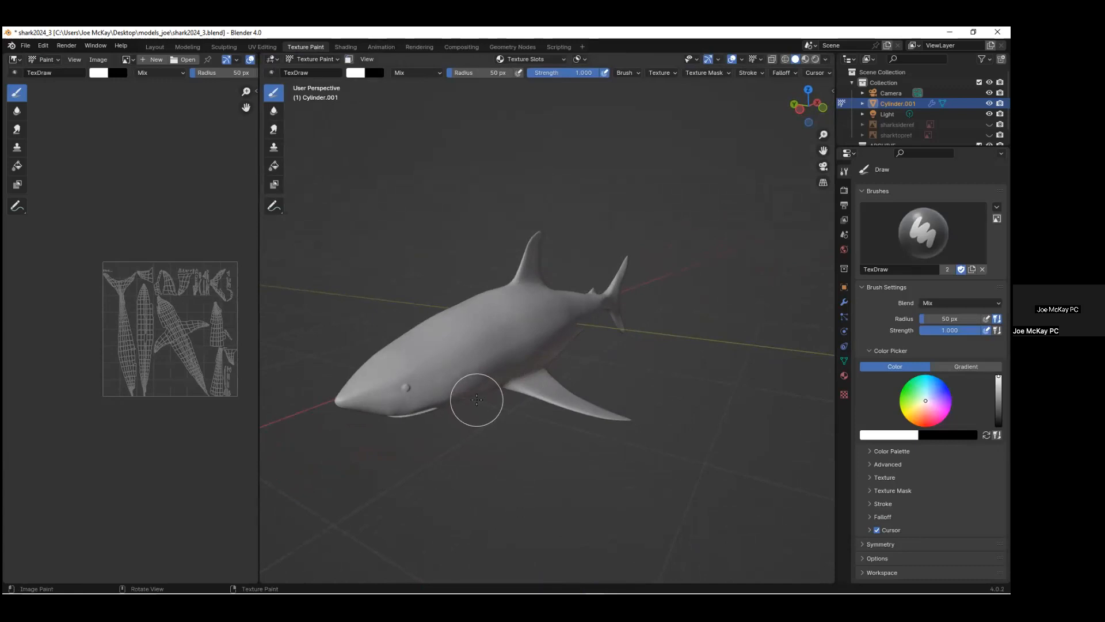
pyautogui.scroll(2, 511, 417)
pyautogui.scroll(-2, 511, 416)
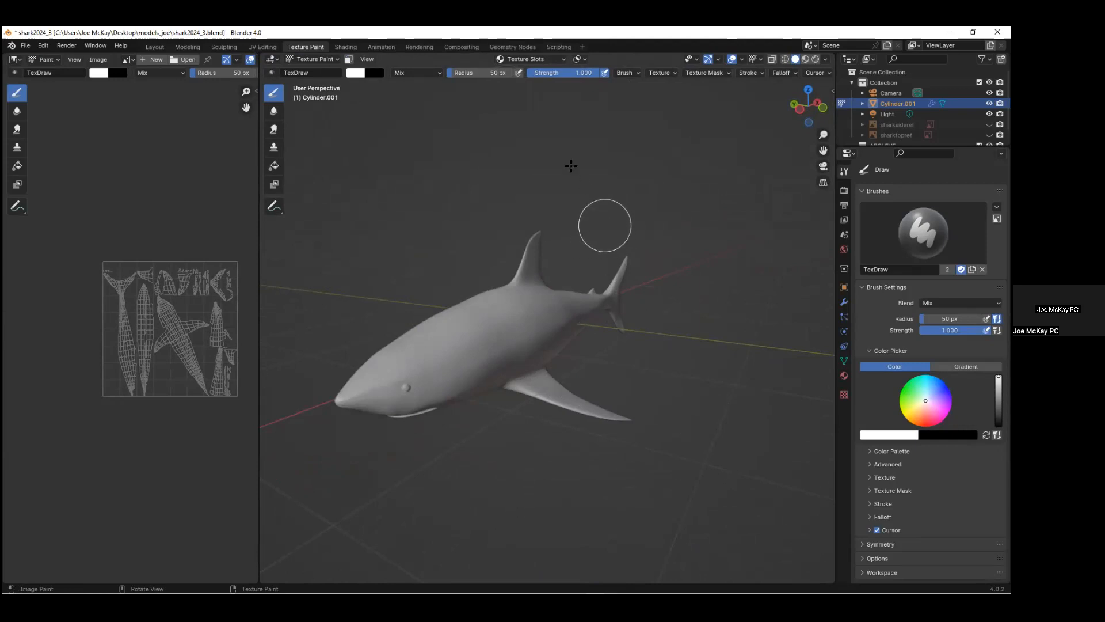
# Add a blank 1024 x 1024 px Base Color paint slot filled with light blue to the shark's material.
pyautogui.click(559, 58)
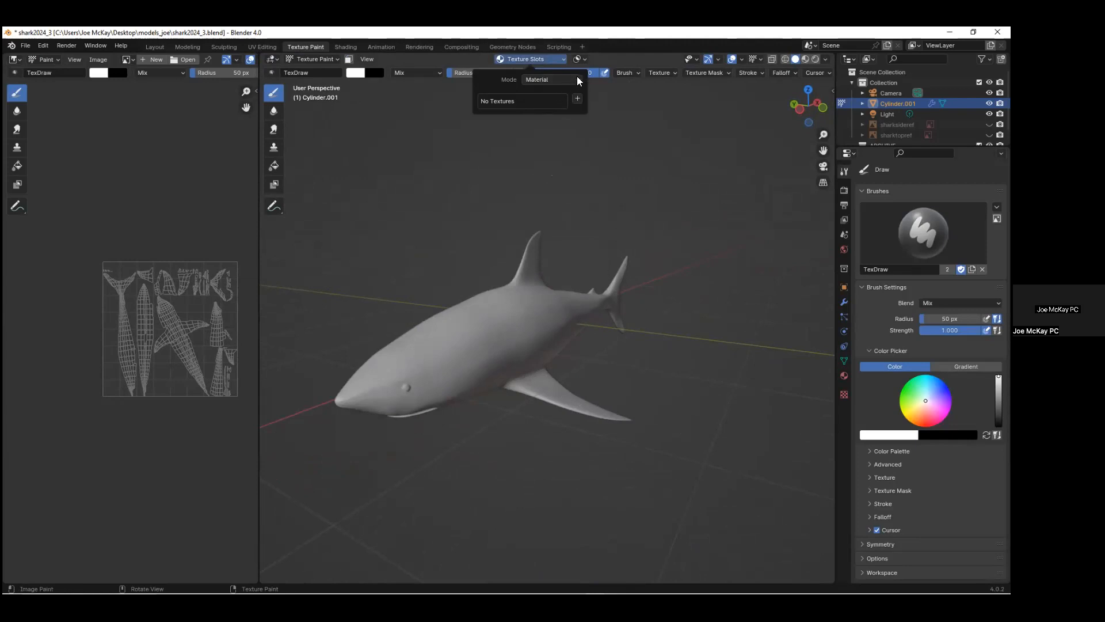
pyautogui.click(567, 80)
pyautogui.click(578, 99)
pyautogui.click(597, 110)
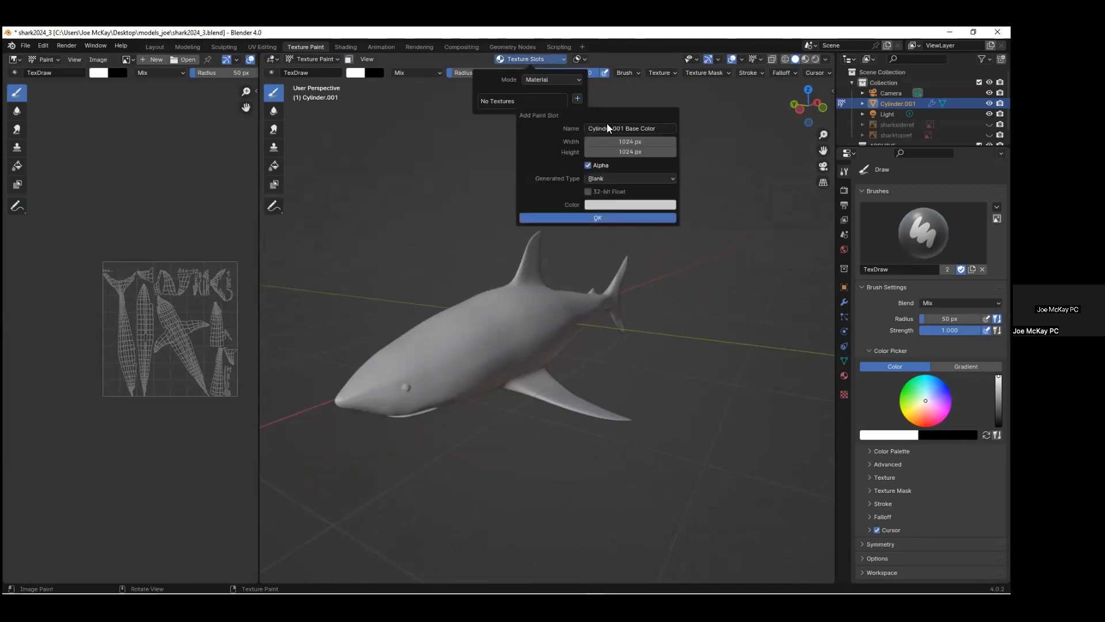
pyautogui.click(611, 205)
pyautogui.moveTo(629, 266)
pyautogui.mouseDown()
pyautogui.moveTo(624, 251)
pyautogui.moveTo(648, 236)
pyautogui.mouseUp()
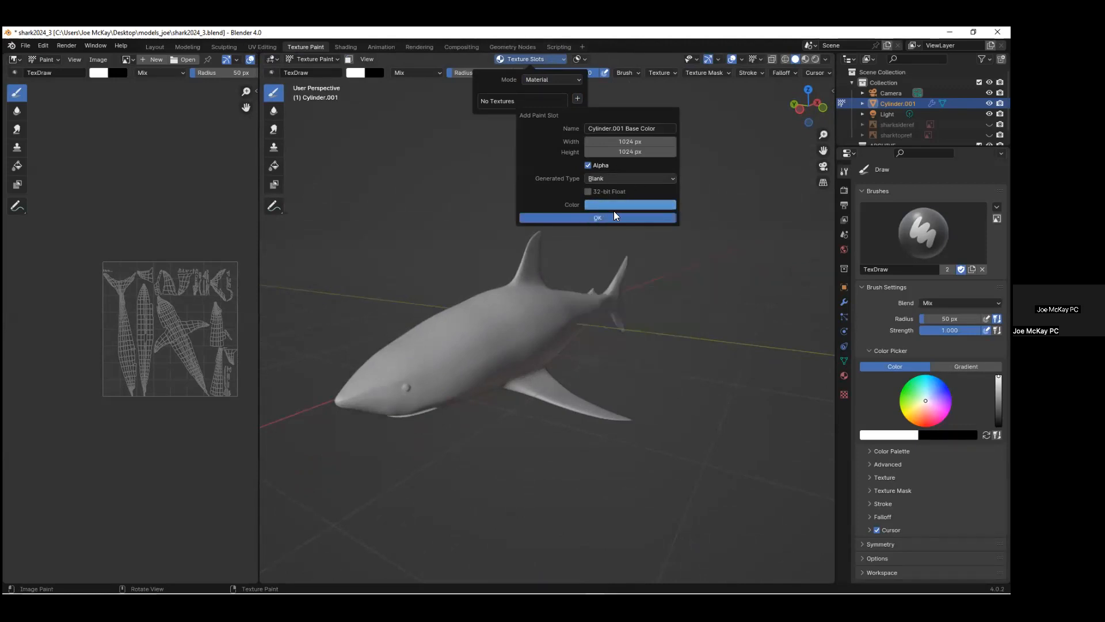
pyautogui.click(594, 217)
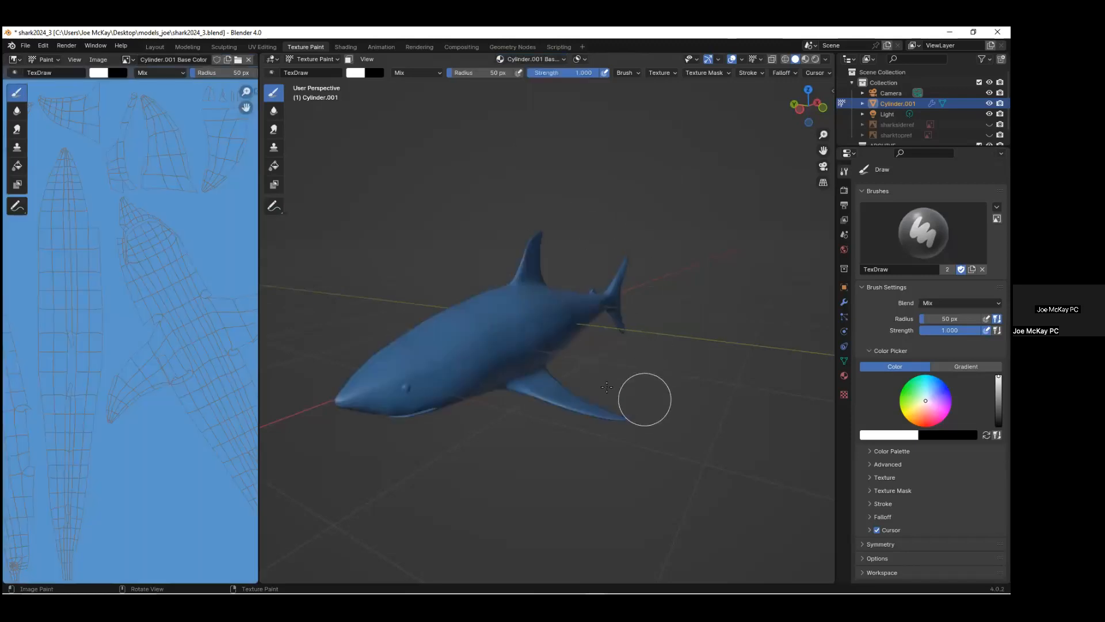
pyautogui.scroll(3, 580, 379)
pyautogui.scroll(-3, 580, 380)
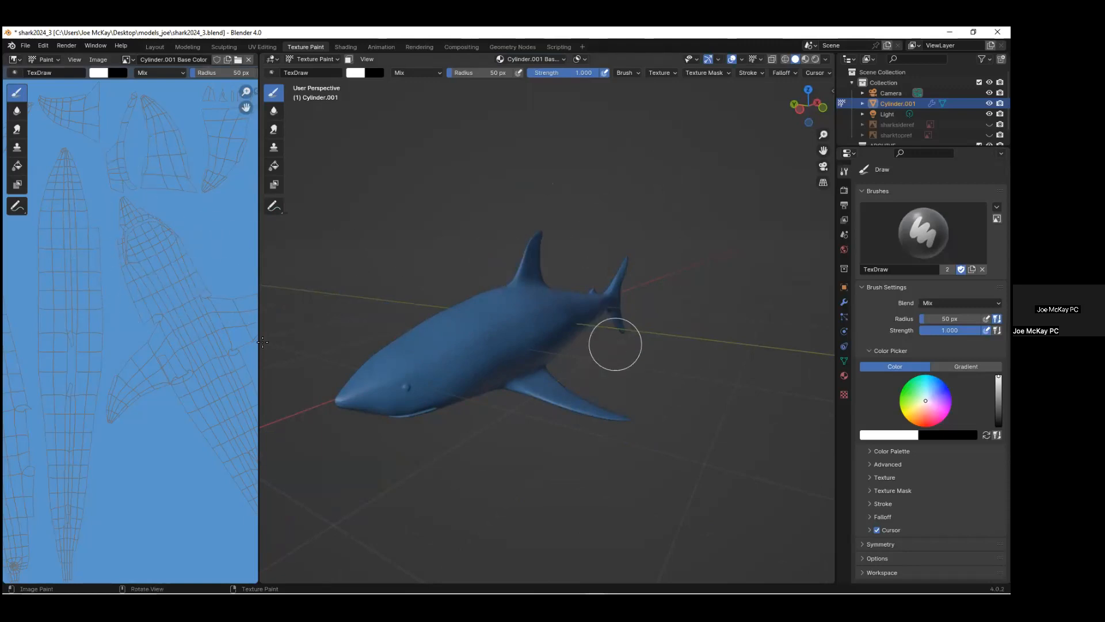
# Paint white over the shark's midsection, the base of the dorsal fin and the near pectoral fin with a 50 px brush.
pyautogui.click(563, 60)
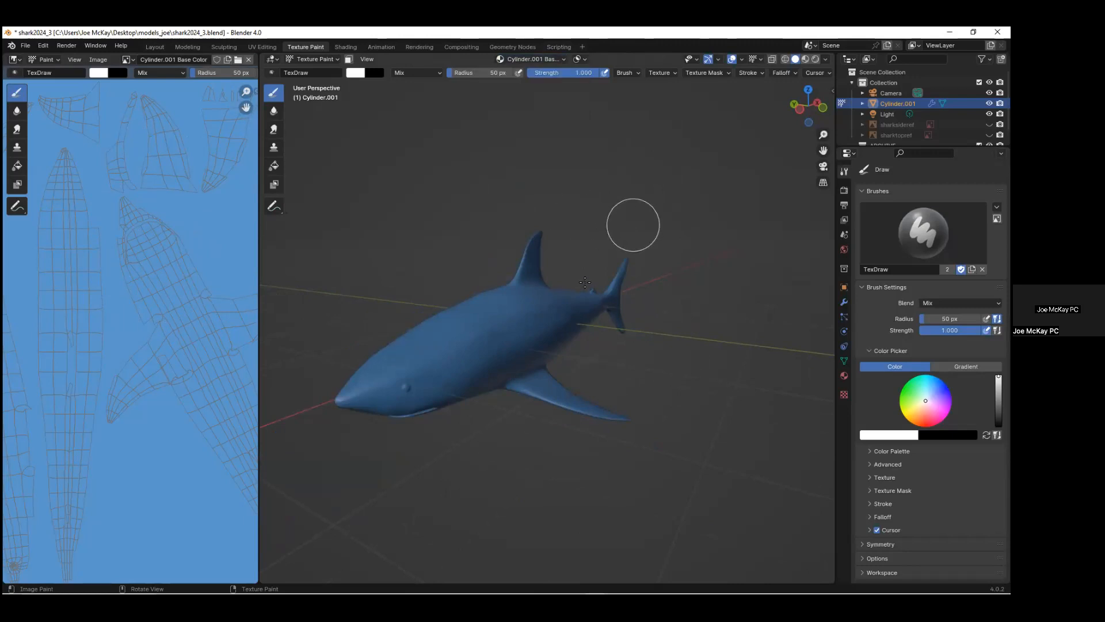
pyautogui.moveTo(572, 331); pyautogui.dragTo(499, 325, button='middle')
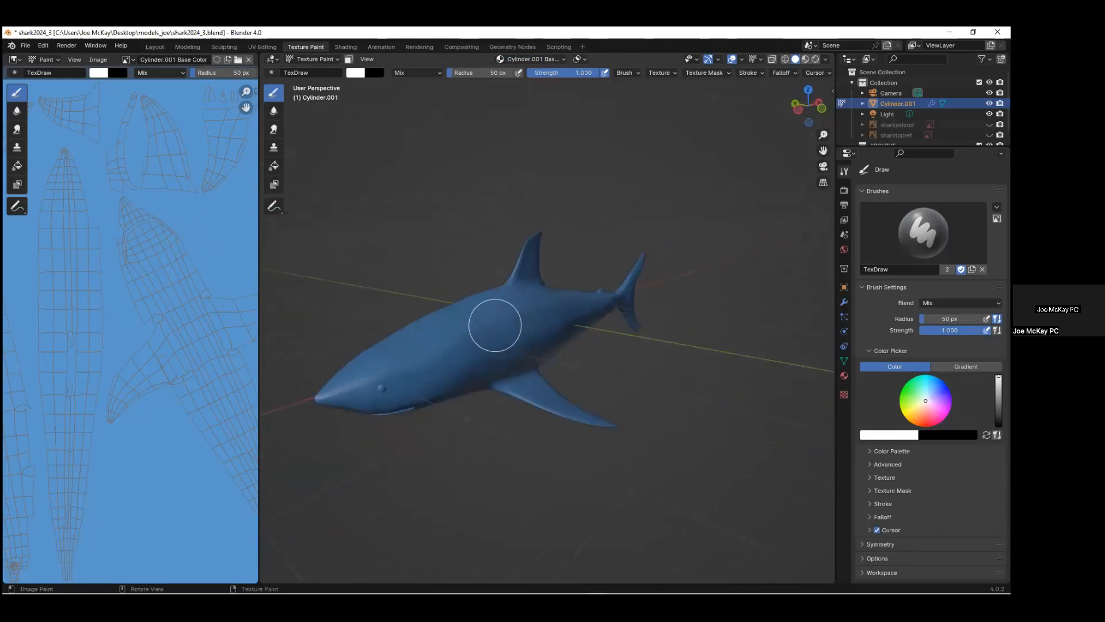
pyautogui.moveTo(448, 320)
pyautogui.mouseDown()
pyautogui.moveTo(506, 375)
pyautogui.moveTo(548, 395)
pyautogui.moveTo(535, 333)
pyautogui.moveTo(446, 321)
pyautogui.moveTo(543, 284)
pyautogui.moveTo(494, 323)
pyautogui.moveTo(572, 279)
pyautogui.moveTo(493, 314)
pyautogui.mouseUp()
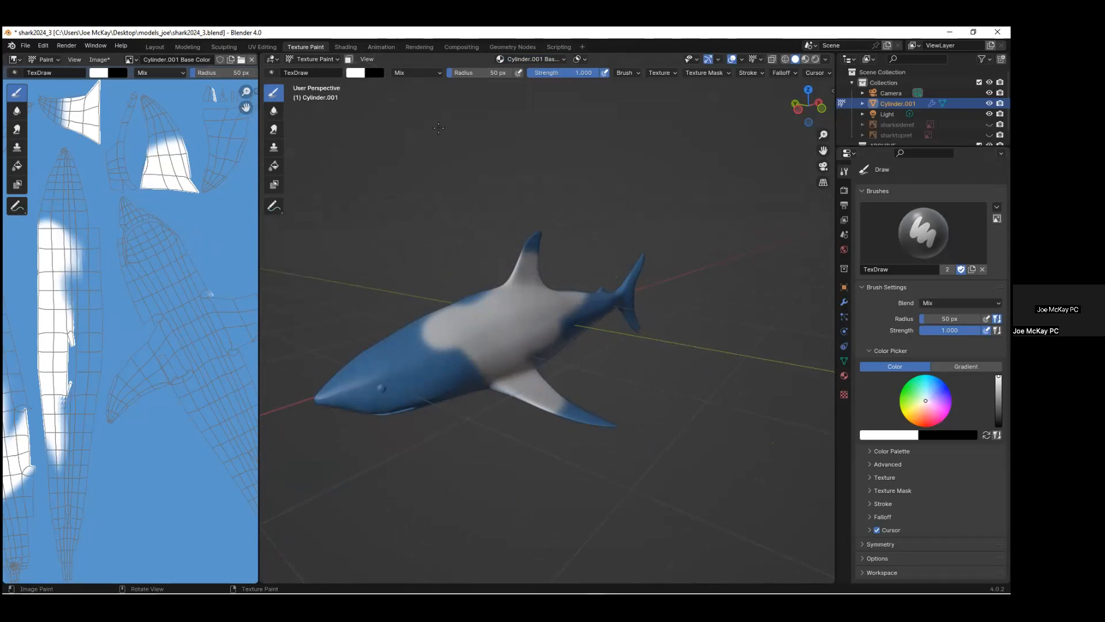
# Paint the shark's lower side and pectoral fin with a light purple Mix brush at 72 px radius and 0.5 strength.
pyautogui.rightClick(463, 215)
pyautogui.click(441, 172)
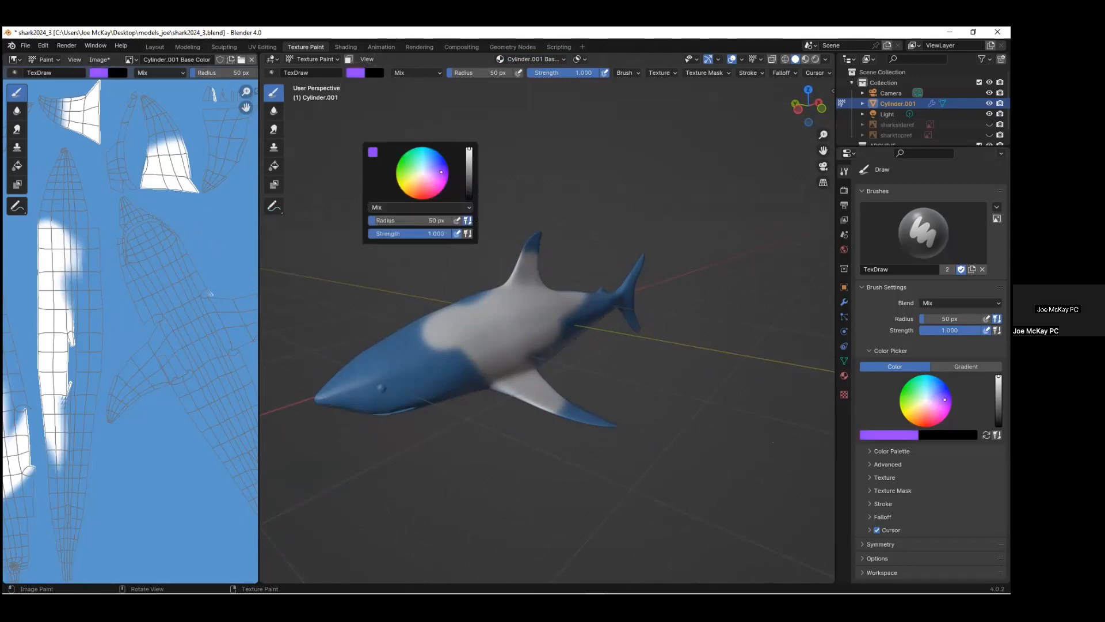
pyautogui.moveTo(396, 224)
pyautogui.mouseDown()
pyautogui.moveTo(426, 224)
pyautogui.moveTo(412, 233)
pyautogui.mouseUp()
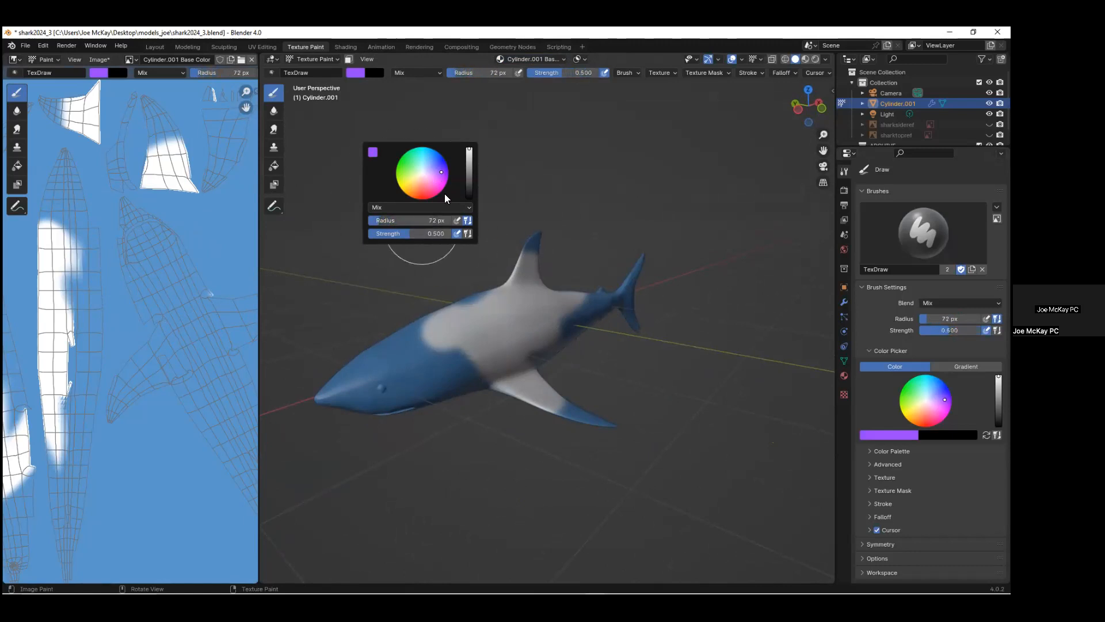
pyautogui.moveTo(441, 174); pyautogui.dragTo(436, 169)
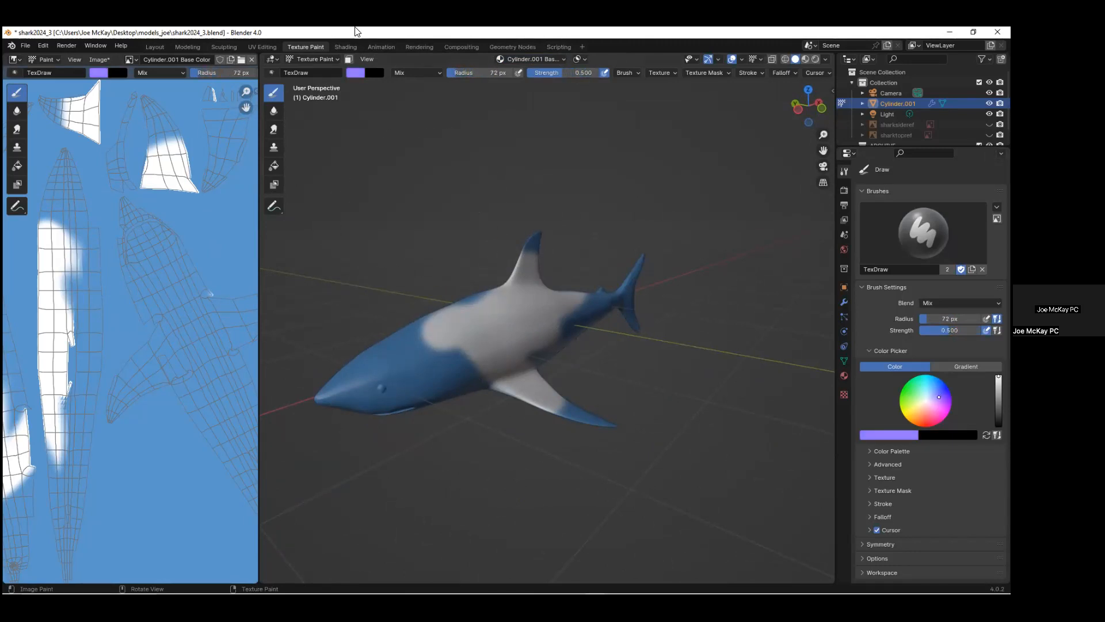
pyautogui.click(435, 72)
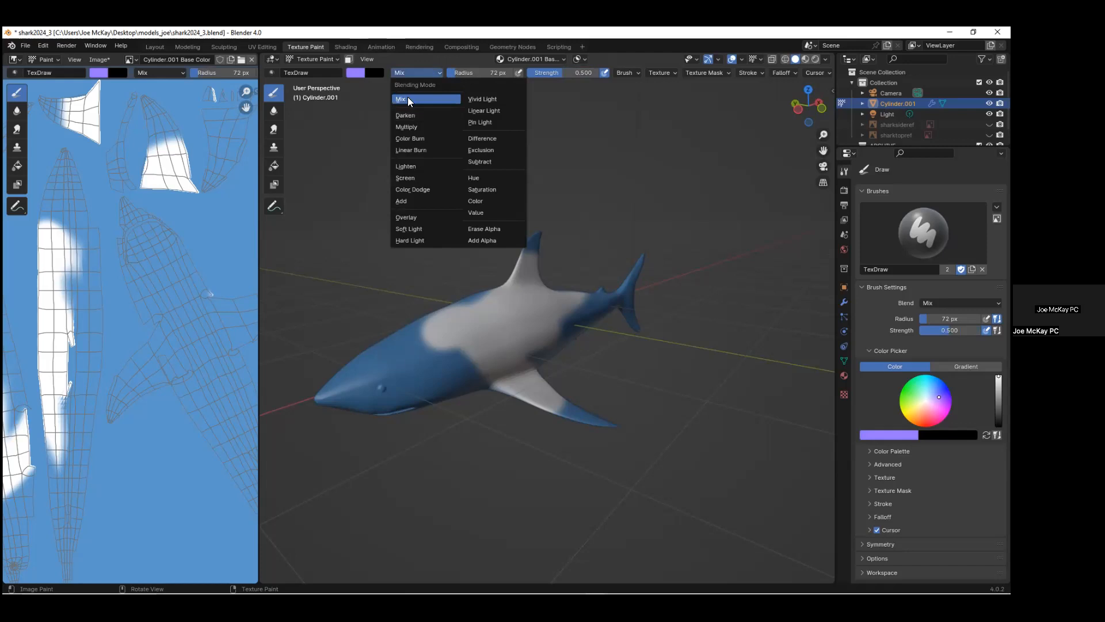
pyautogui.click(408, 99)
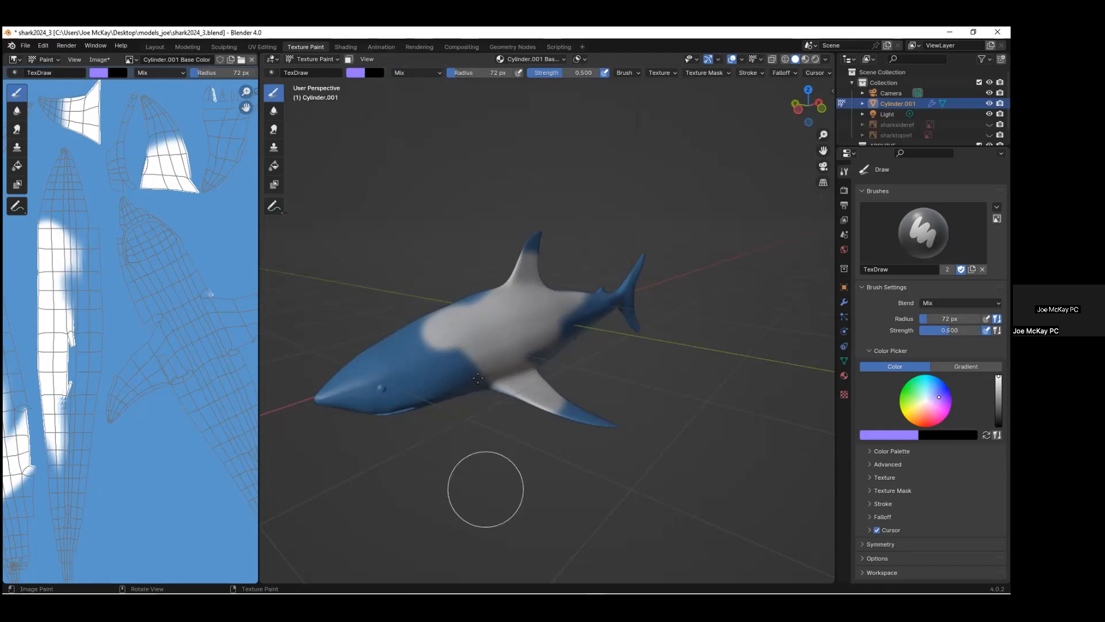
pyautogui.moveTo(481, 370)
pyautogui.mouseDown()
pyautogui.moveTo(510, 389)
pyautogui.moveTo(493, 346)
pyautogui.moveTo(556, 326)
pyautogui.moveTo(524, 340)
pyautogui.mouseUp()
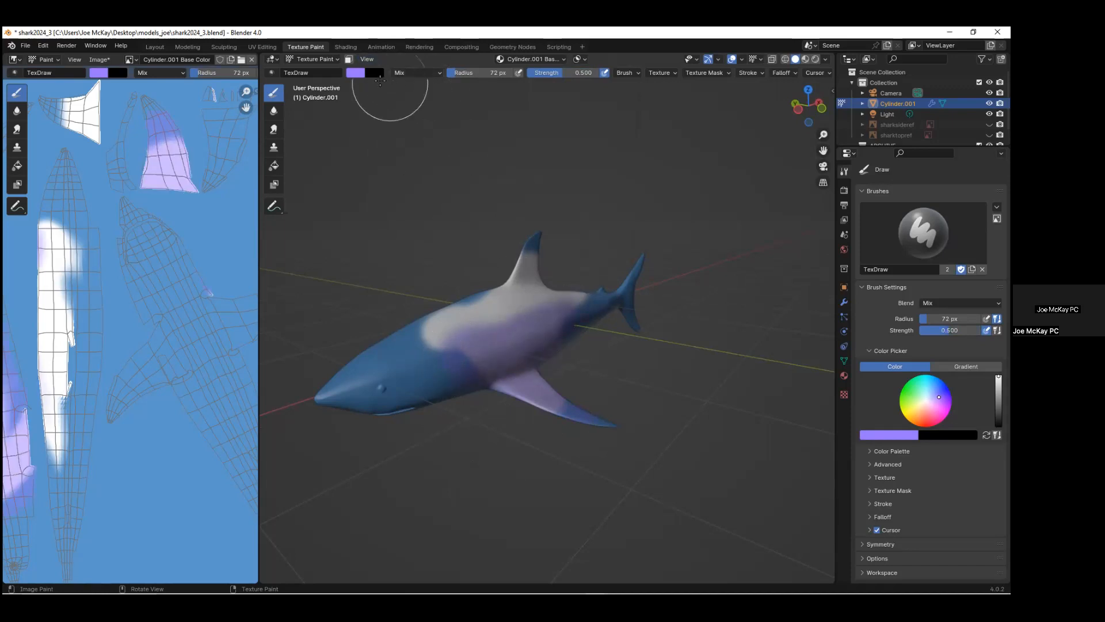
# Set the brush strength to 1 and cover the shark's back, side and dorsal fin in purple.
pyautogui.rightClick(447, 241)
pyautogui.click(385, 254)
pyautogui.write('1')
pyautogui.press('Return')
pyautogui.moveTo(505, 360)
pyautogui.mouseDown()
pyautogui.moveTo(572, 432)
pyautogui.moveTo(557, 390)
pyautogui.moveTo(594, 288)
pyautogui.moveTo(515, 270)
pyautogui.moveTo(553, 241)
pyautogui.moveTo(510, 301)
pyautogui.mouseUp()
pyautogui.moveTo(510, 301); pyautogui.dragTo(576, 387, button='middle')
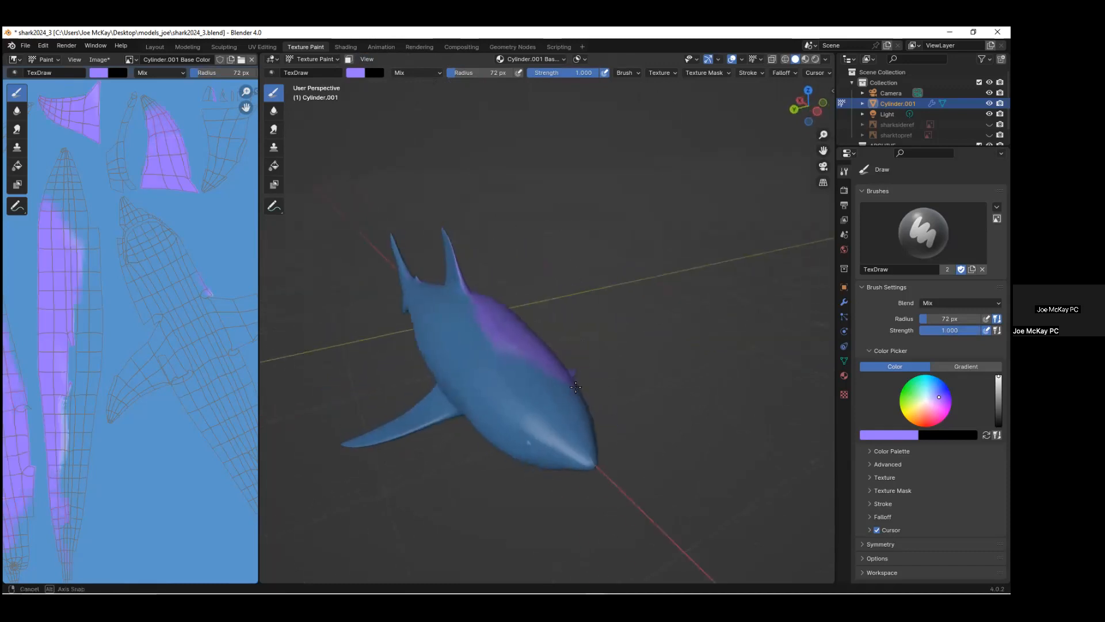
pyautogui.moveTo(568, 407)
pyautogui.mouseDown()
pyautogui.moveTo(456, 316)
pyautogui.moveTo(553, 333)
pyautogui.mouseUp()
pyautogui.moveTo(553, 333)
pyautogui.mouseDown(button='middle')
pyautogui.moveTo(462, 317)
pyautogui.moveTo(428, 388)
pyautogui.mouseUp(button='middle')
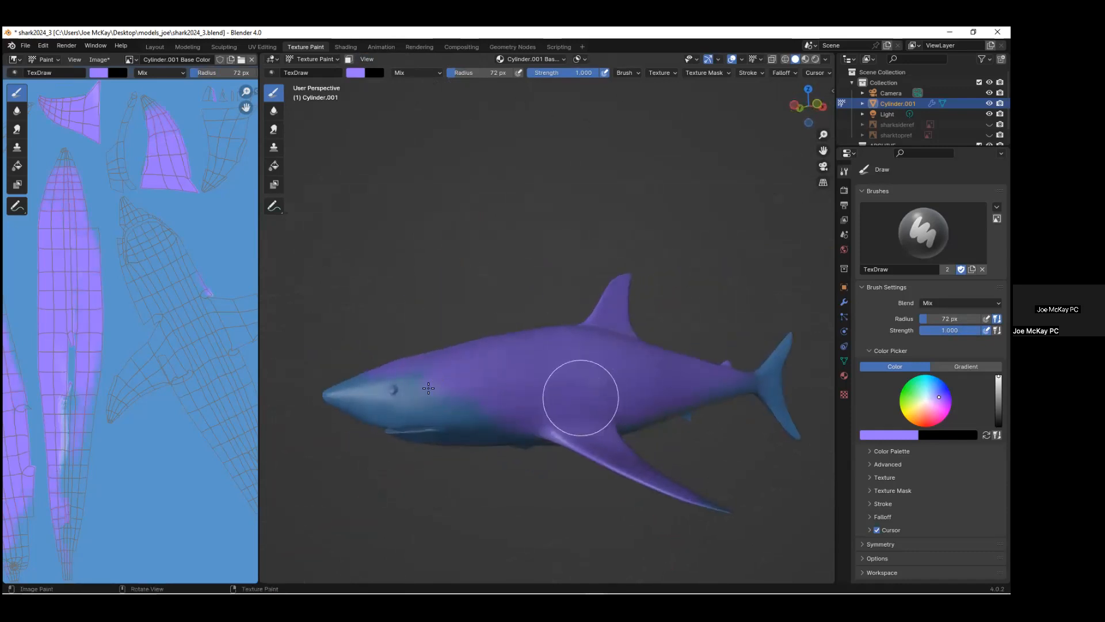
# Widen the 3D viewport by narrowing the image editor and turn on Y-axis mirroring for the brush.
pyautogui.click(834, 90)
pyautogui.moveTo(725, 96); pyautogui.dragTo(851, 104)
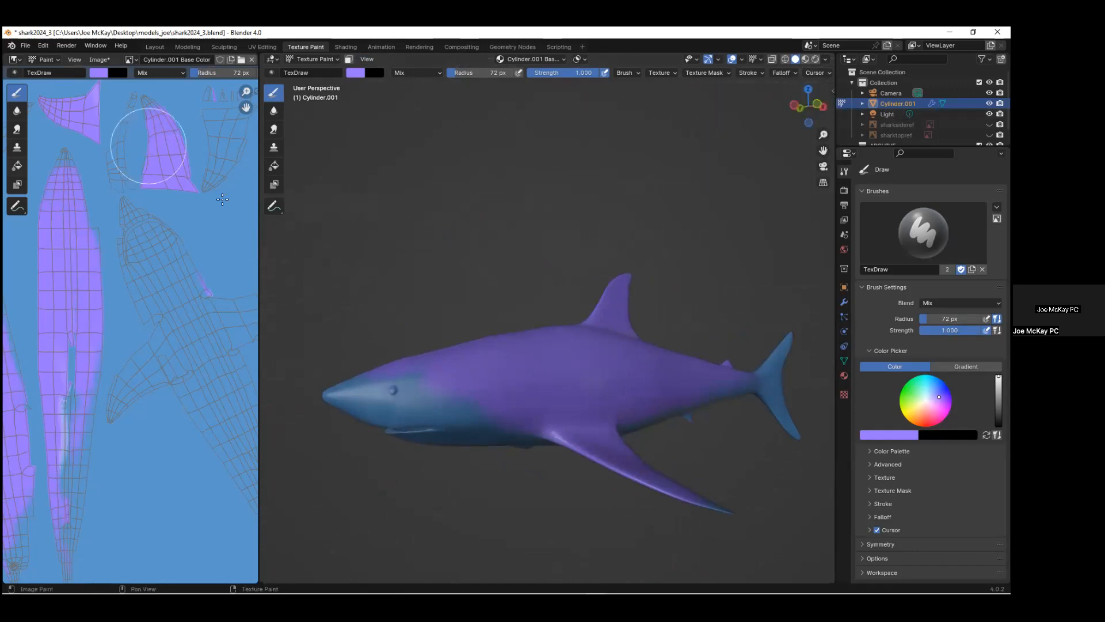
pyautogui.moveTo(259, 242)
pyautogui.mouseDown()
pyautogui.moveTo(148, 242)
pyautogui.moveTo(158, 241)
pyautogui.mouseUp()
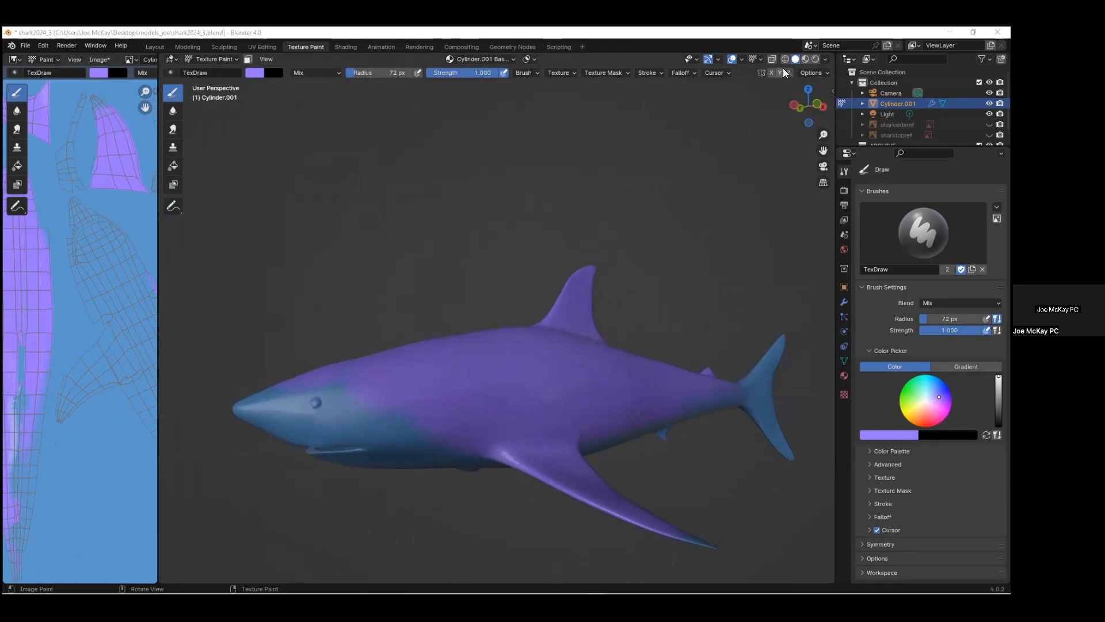
pyautogui.moveTo(476, 193); pyautogui.dragTo(438, 374, button='middle')
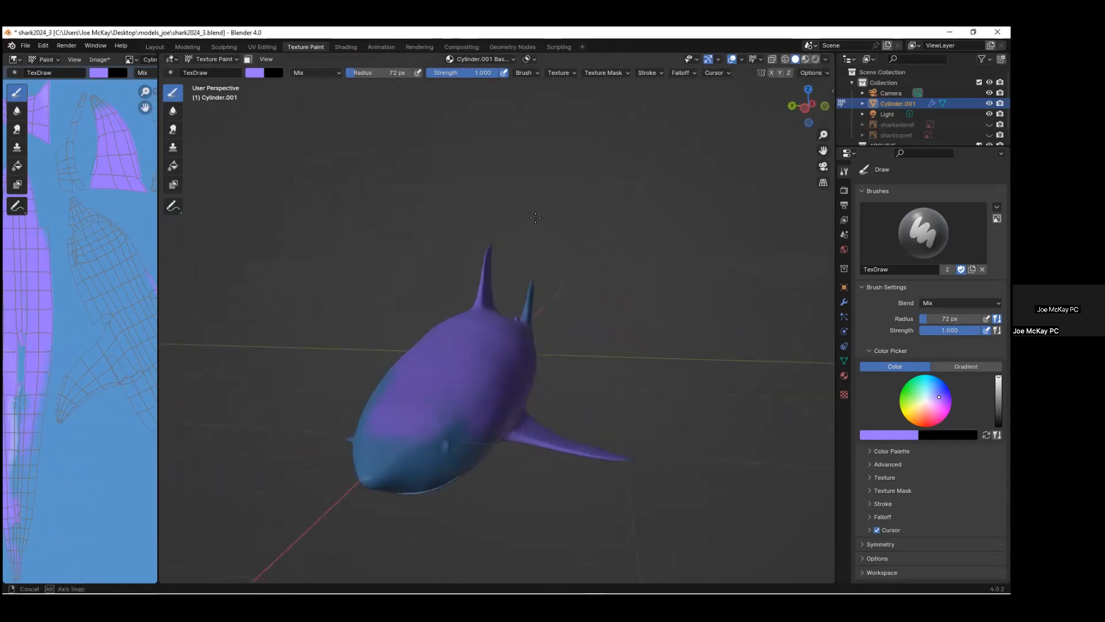
pyautogui.moveTo(381, 348); pyautogui.dragTo(495, 318, button='middle')
pyautogui.moveTo(614, 333)
pyautogui.mouseDown(button='middle')
pyautogui.moveTo(525, 347)
pyautogui.moveTo(702, 156)
pyautogui.mouseUp(button='middle')
pyautogui.click(781, 73)
# Paint the shark's pectoral fins orange-red on both sides using Y-axis mirroring.
pyautogui.moveTo(641, 388); pyautogui.dragTo(649, 107, button='middle')
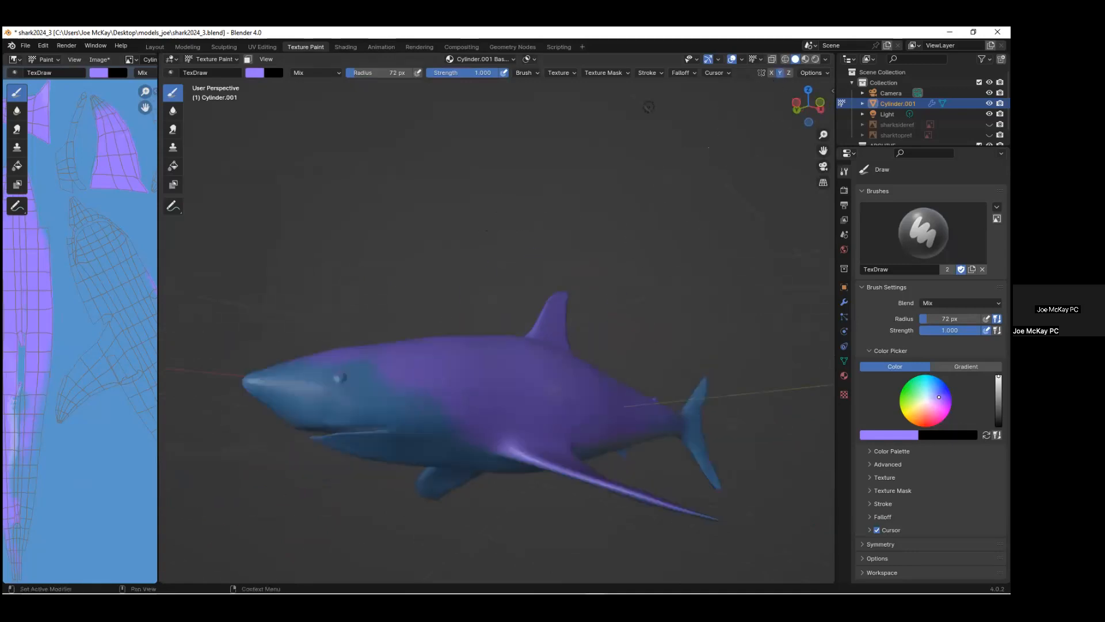
pyautogui.moveTo(548, 457)
pyautogui.mouseDown()
pyautogui.moveTo(706, 511)
pyautogui.moveTo(571, 468)
pyautogui.mouseUp()
pyautogui.moveTo(650, 463); pyautogui.dragTo(658, 508, button='middle')
pyautogui.moveTo(657, 513)
pyautogui.mouseDown()
pyautogui.moveTo(753, 548)
pyautogui.moveTo(563, 523)
pyautogui.mouseUp()
pyautogui.moveTo(562, 523); pyautogui.dragTo(611, 426, button='middle')
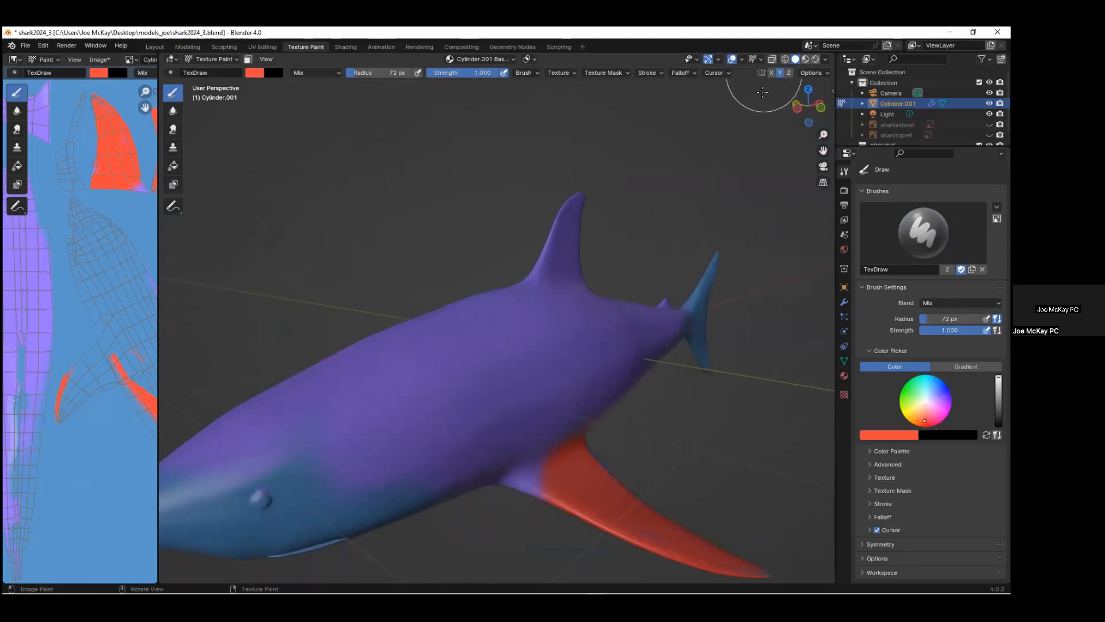
# Try to paint the shark's eye orange-red with the 72 px brush and undo the stroke.
pyautogui.moveTo(716, 334)
pyautogui.mouseDown(button='middle')
pyautogui.moveTo(685, 364)
pyautogui.moveTo(629, 330)
pyautogui.moveTo(434, 362)
pyautogui.moveTo(654, 280)
pyautogui.mouseUp(button='middle')
pyautogui.scroll(5, 436, 363)
pyautogui.moveTo(569, 305); pyautogui.dragTo(596, 291, button='middle')
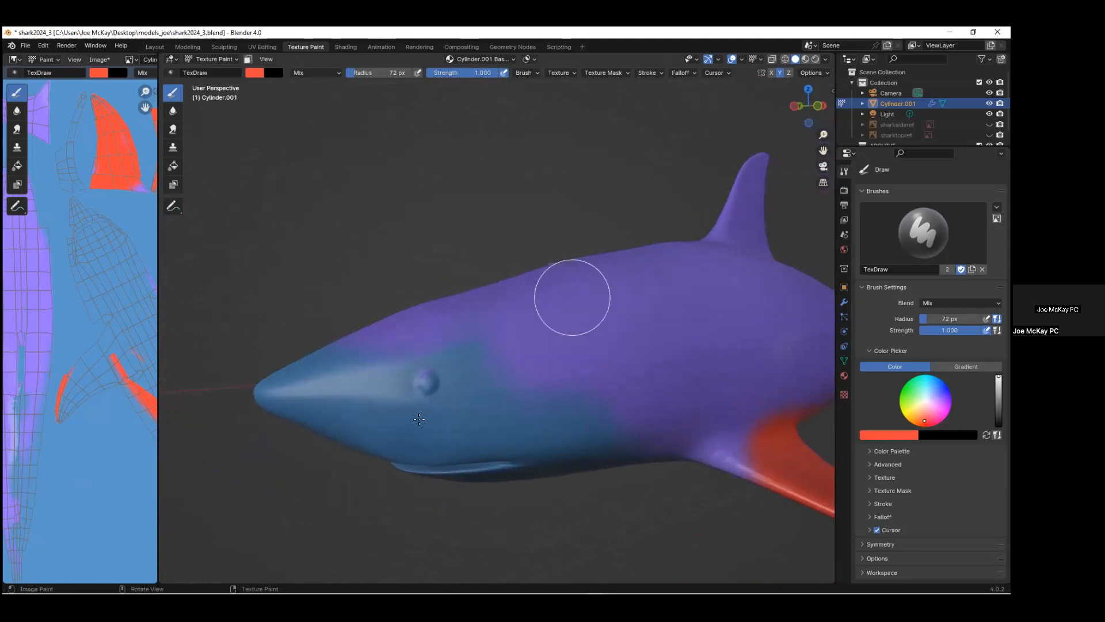
pyautogui.scroll(3, 419, 418)
pyautogui.moveTo(360, 437)
pyautogui.mouseDown()
pyautogui.moveTo(335, 446)
pyautogui.moveTo(352, 452)
pyautogui.mouseUp()
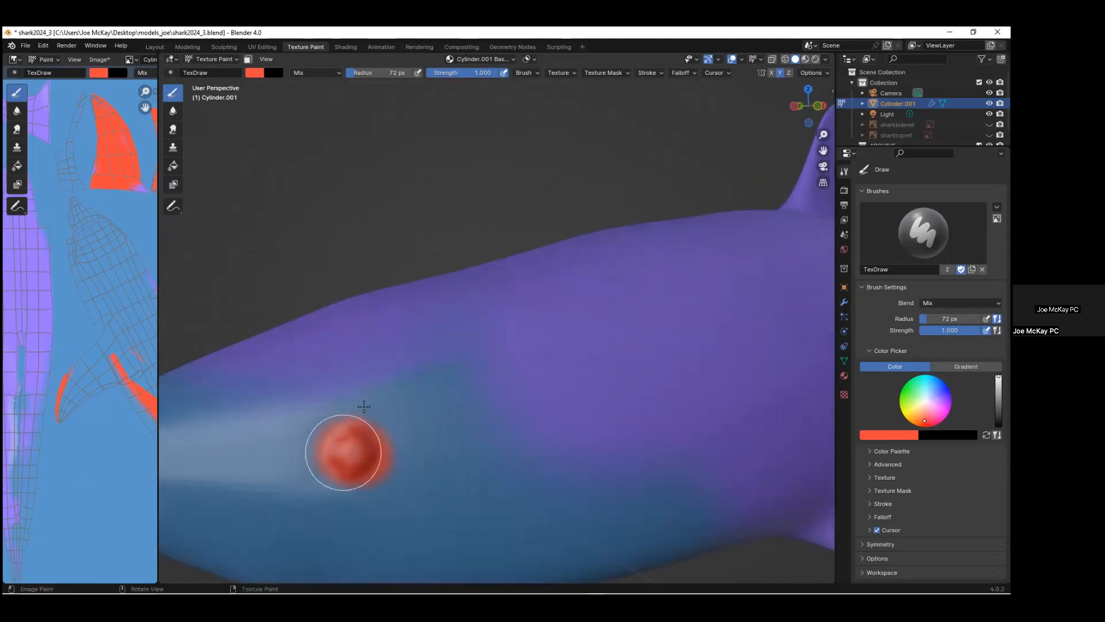
pyautogui.hotkey('ctrl', 'z')
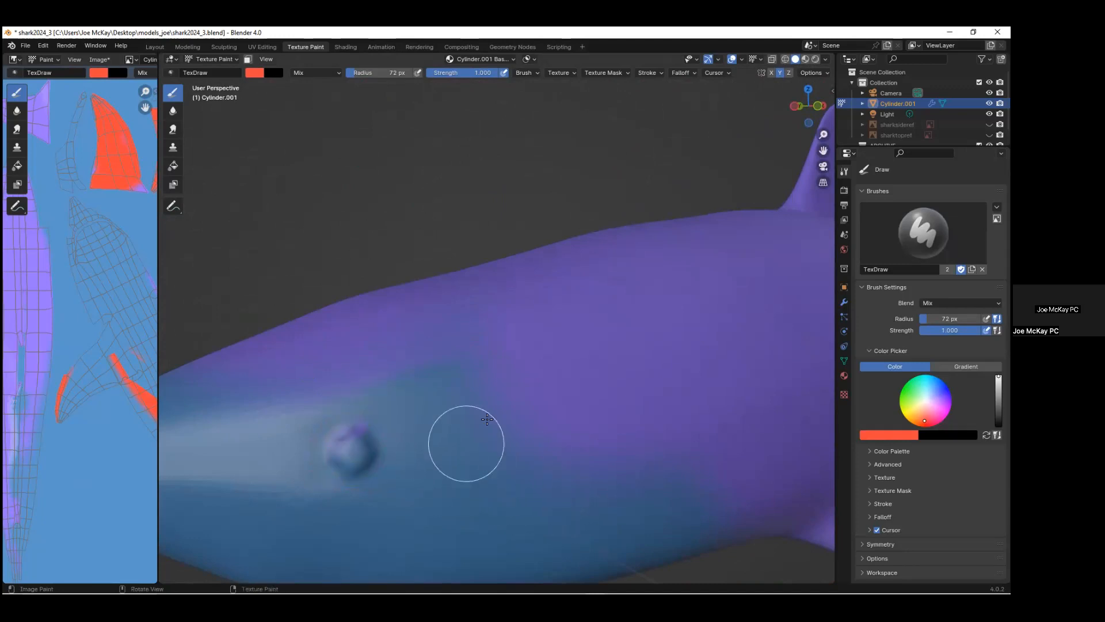
# Review the paint slots of the shark's material.
pyautogui.click(499, 60)
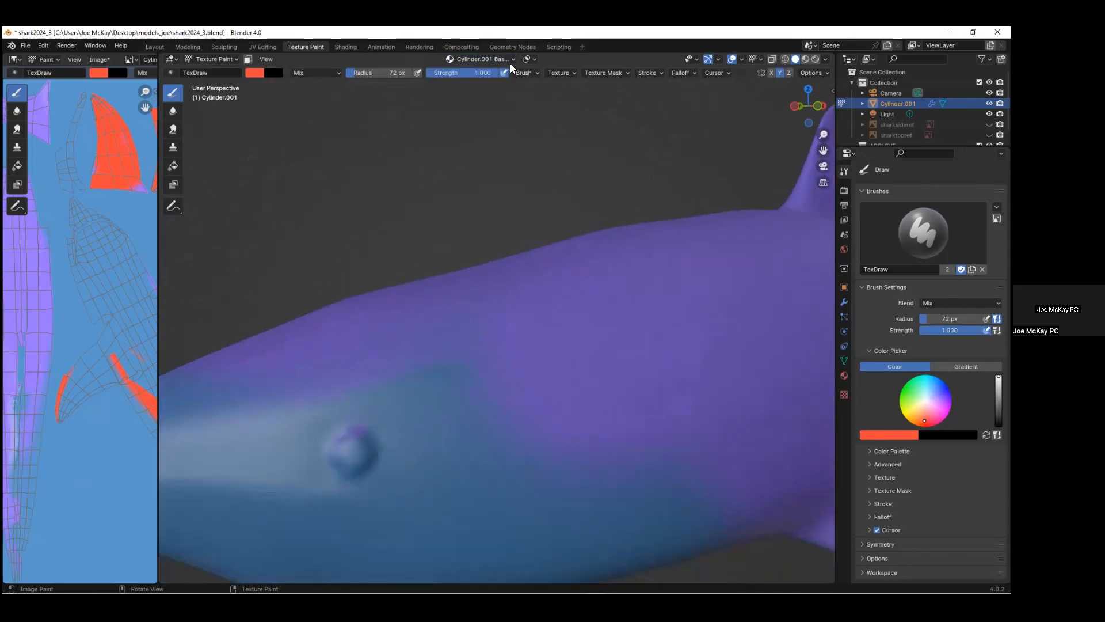
pyautogui.click(513, 58)
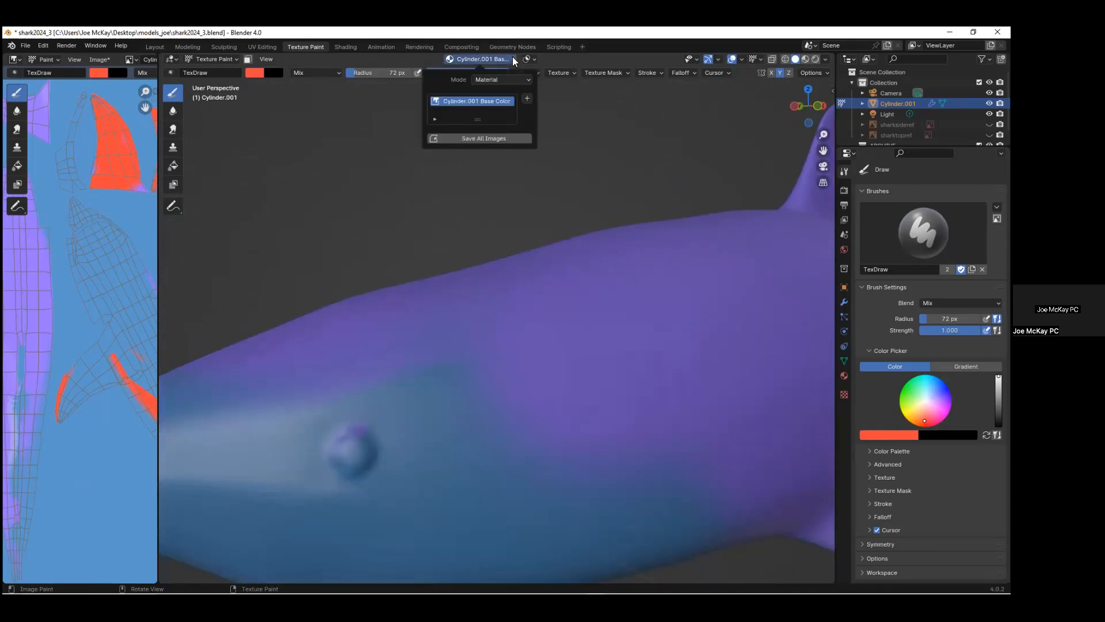
# Enter Edit Mode near the shark's eye, choose the Select Circle tool and switch to face selection.
pyautogui.moveTo(455, 455); pyautogui.dragTo(493, 320, button='middle')
pyautogui.scroll(5, 489, 415)
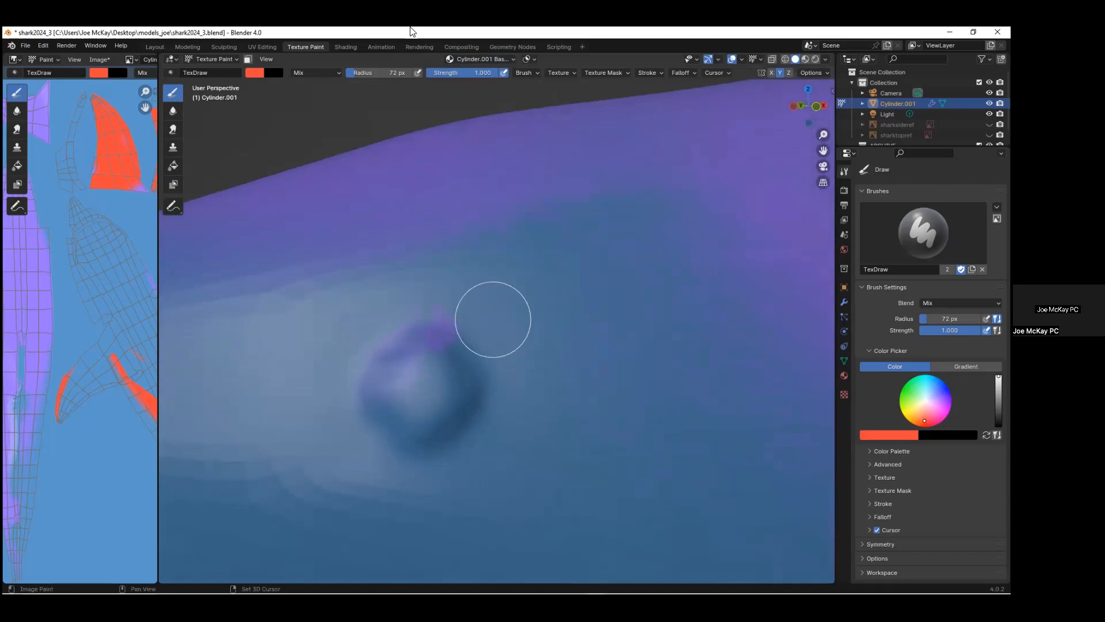
pyautogui.click(215, 59)
pyautogui.click(216, 85)
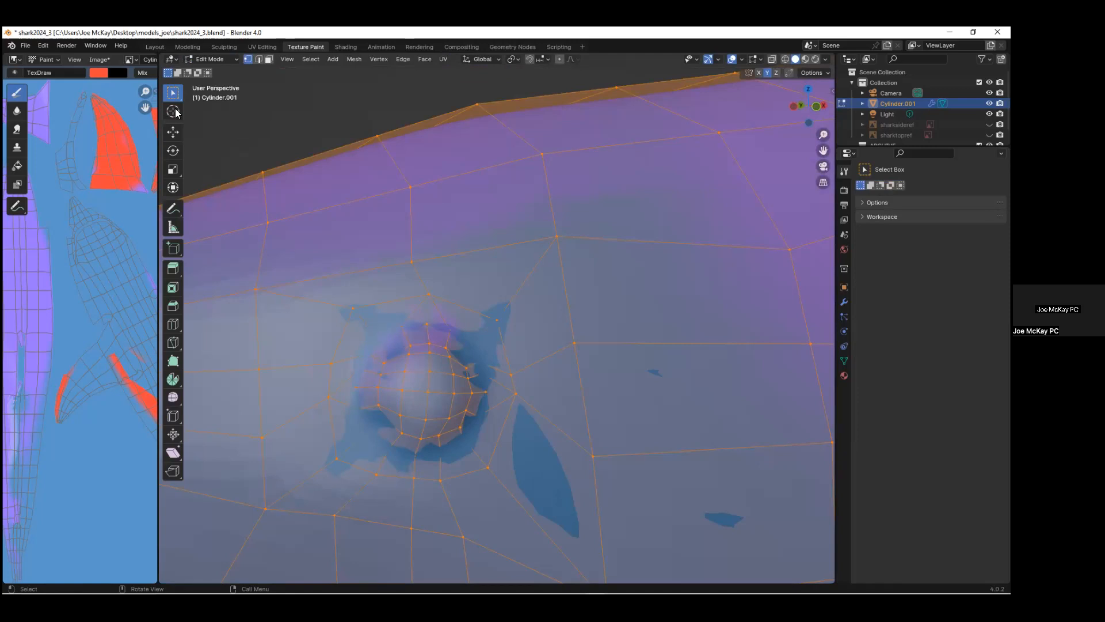
pyautogui.moveTo(173, 94); pyautogui.dragTo(225, 141)
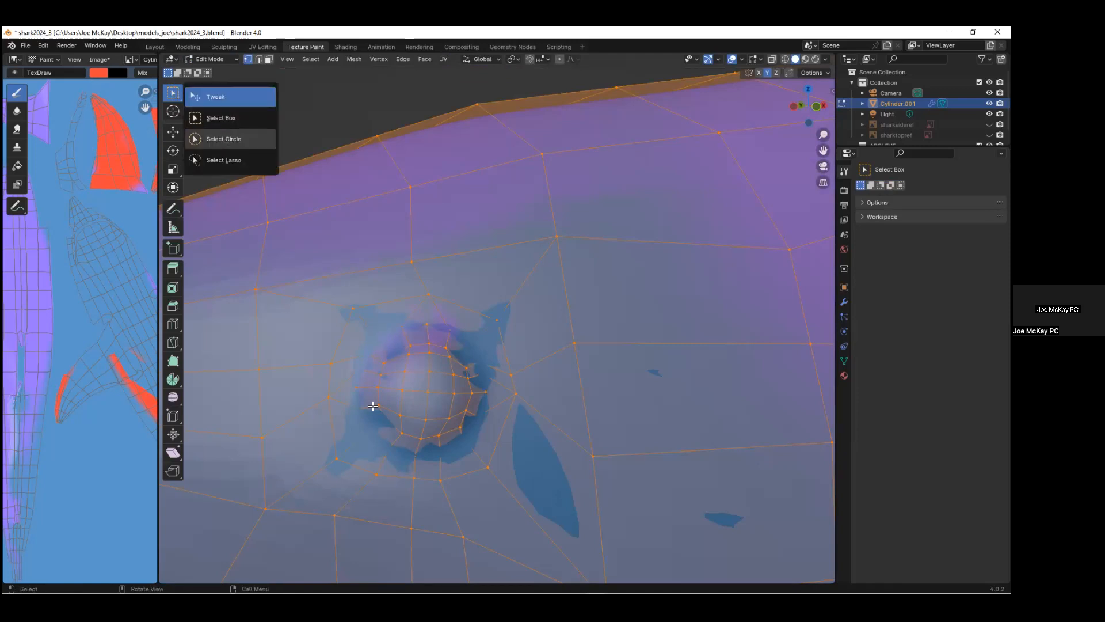
pyautogui.moveTo(442, 356)
pyautogui.mouseDown()
pyautogui.moveTo(409, 348)
pyautogui.moveTo(395, 382)
pyautogui.mouseUp()
pyautogui.press('3')
# Try to circle-select the eye's faces over the subdivided mesh and undo the stray selection.
pyautogui.moveTo(399, 342)
pyautogui.mouseDown()
pyautogui.moveTo(370, 402)
pyautogui.moveTo(420, 439)
pyautogui.moveTo(451, 344)
pyautogui.moveTo(472, 390)
pyautogui.mouseUp()
pyautogui.moveTo(462, 374)
pyautogui.mouseDown()
pyautogui.moveTo(481, 377)
pyautogui.moveTo(382, 204)
pyautogui.moveTo(472, 356)
pyautogui.mouseUp()
pyautogui.press('ctrl')
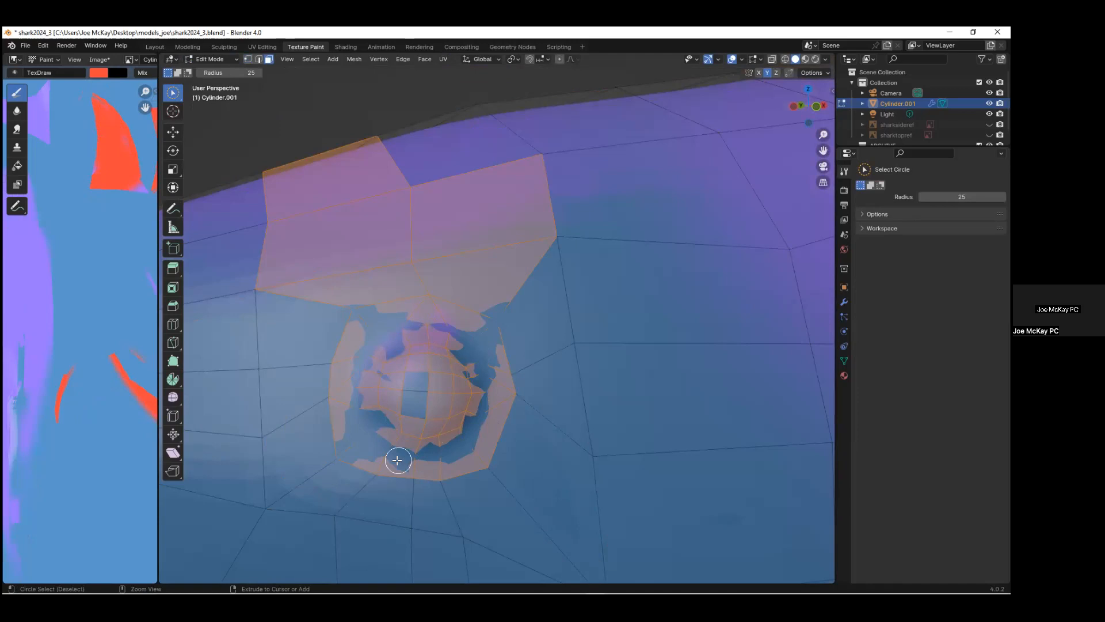
pyautogui.hotkey('ctrl', 'z')
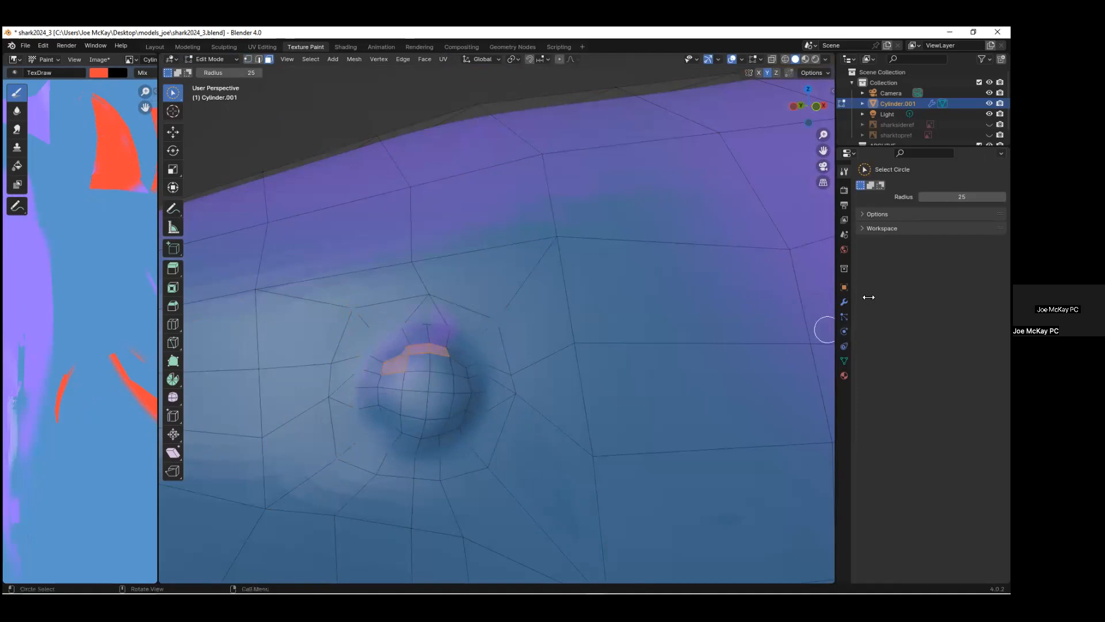
# Circle-select all of the eyeball's faces while the Subdivision modifier's Edit Mode display is temporarily turned off.
pyautogui.click(843, 301)
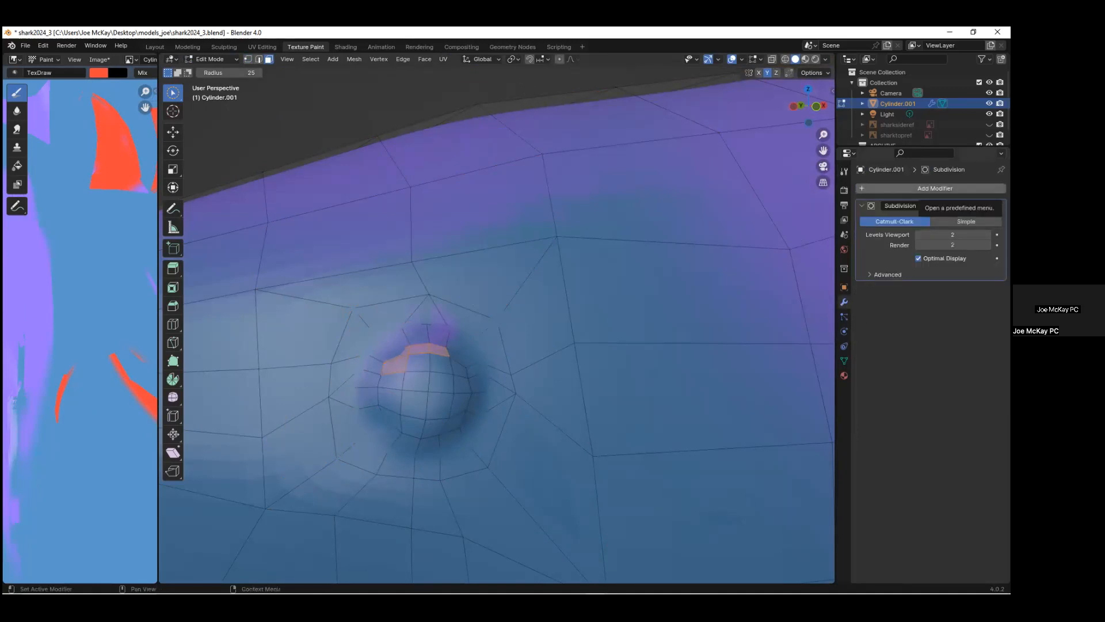
pyautogui.click(943, 206)
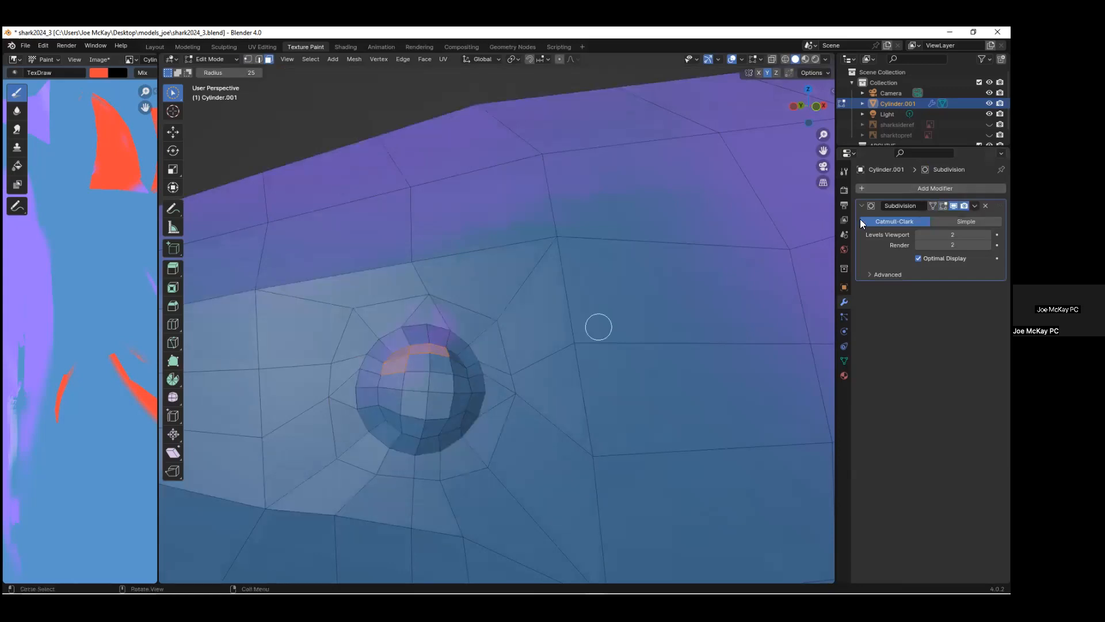
pyautogui.moveTo(435, 349)
pyautogui.mouseDown()
pyautogui.moveTo(407, 346)
pyautogui.moveTo(374, 374)
pyautogui.moveTo(392, 426)
pyautogui.moveTo(442, 424)
pyautogui.moveTo(469, 325)
pyautogui.moveTo(494, 298)
pyautogui.moveTo(498, 328)
pyautogui.mouseUp()
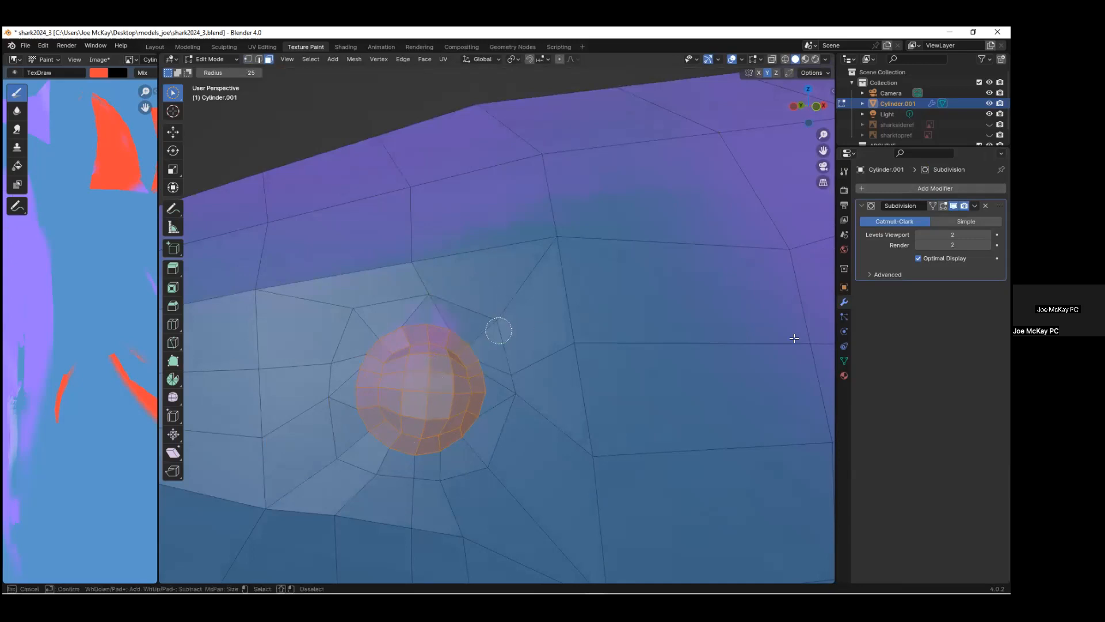
pyautogui.click(943, 206)
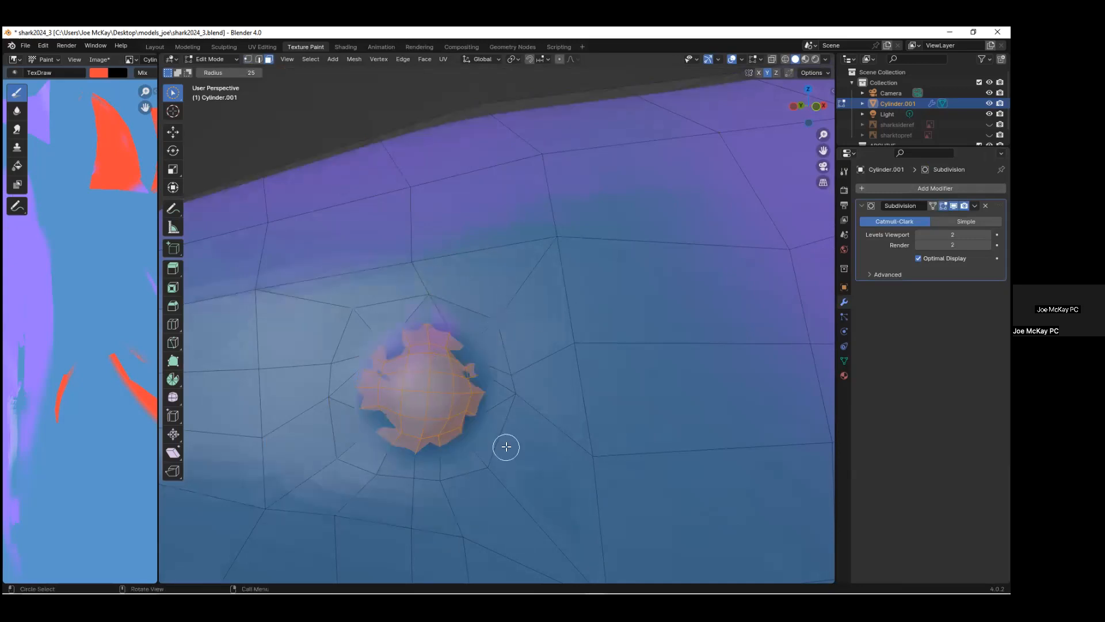
# Return to Texture Paint, turn on the face selection paint mask and paint the selected eye faces red.
pyautogui.moveTo(703, 395); pyautogui.dragTo(617, 412, button='middle')
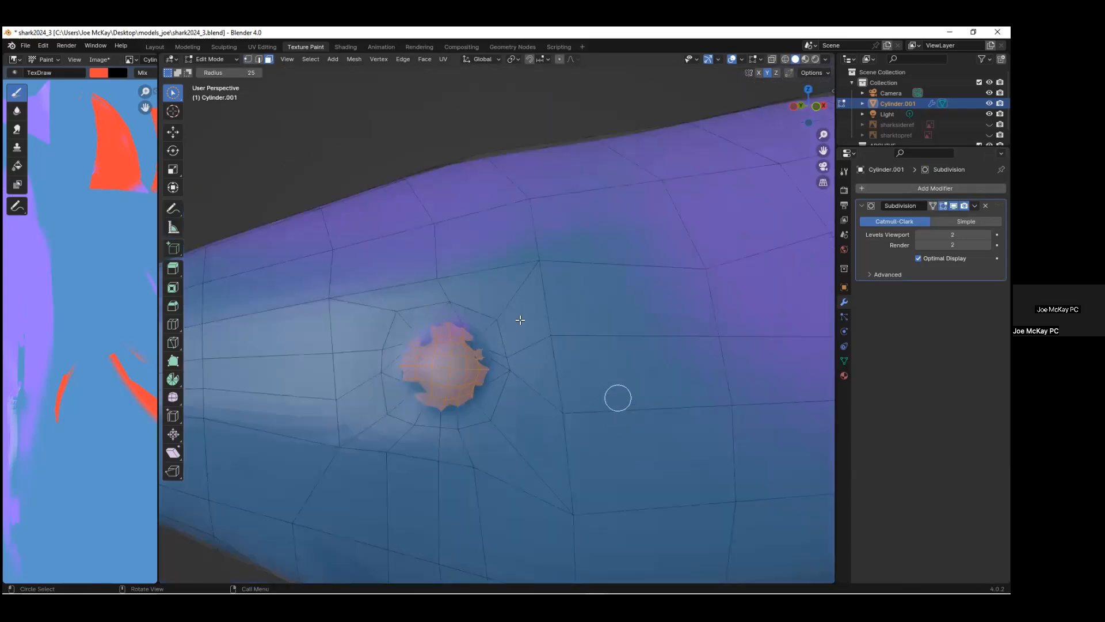
pyautogui.click(210, 59)
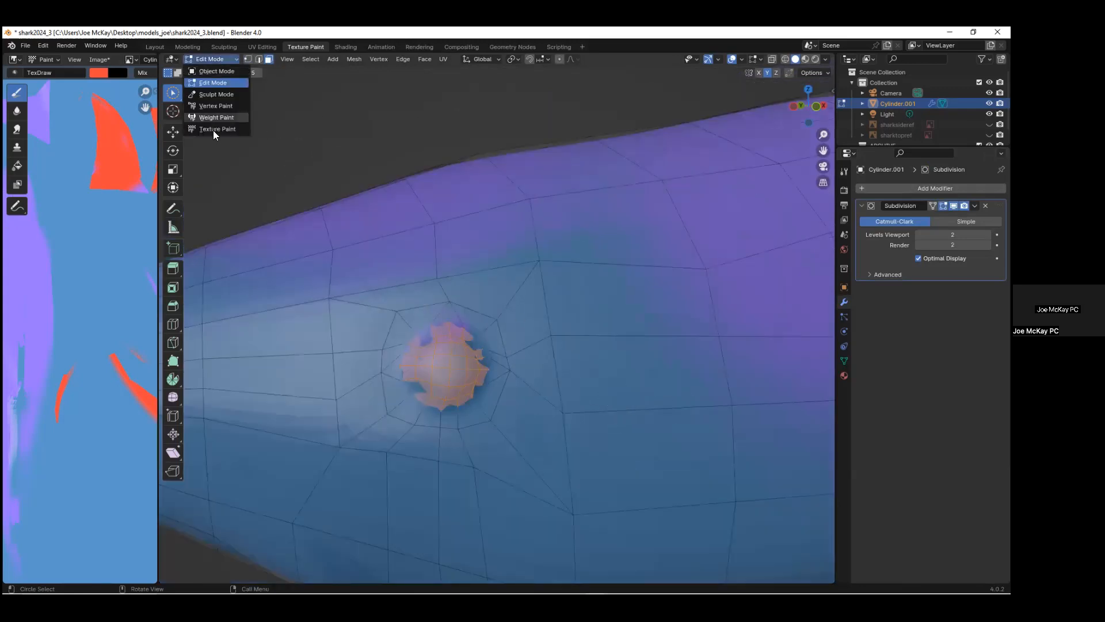
pyautogui.click(213, 130)
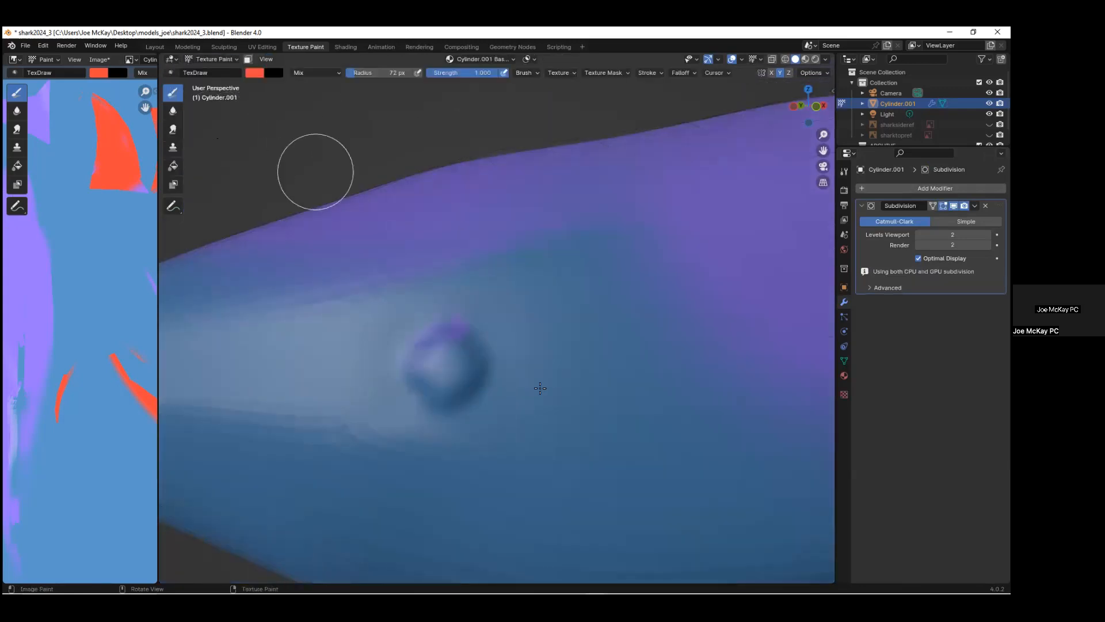
pyautogui.click(247, 60)
pyautogui.moveTo(452, 370)
pyautogui.mouseDown()
pyautogui.moveTo(466, 391)
pyautogui.moveTo(429, 346)
pyautogui.moveTo(424, 365)
pyautogui.moveTo(456, 377)
pyautogui.moveTo(476, 342)
pyautogui.moveTo(412, 382)
pyautogui.moveTo(422, 414)
pyautogui.moveTo(489, 456)
pyautogui.moveTo(437, 306)
pyautogui.mouseUp()
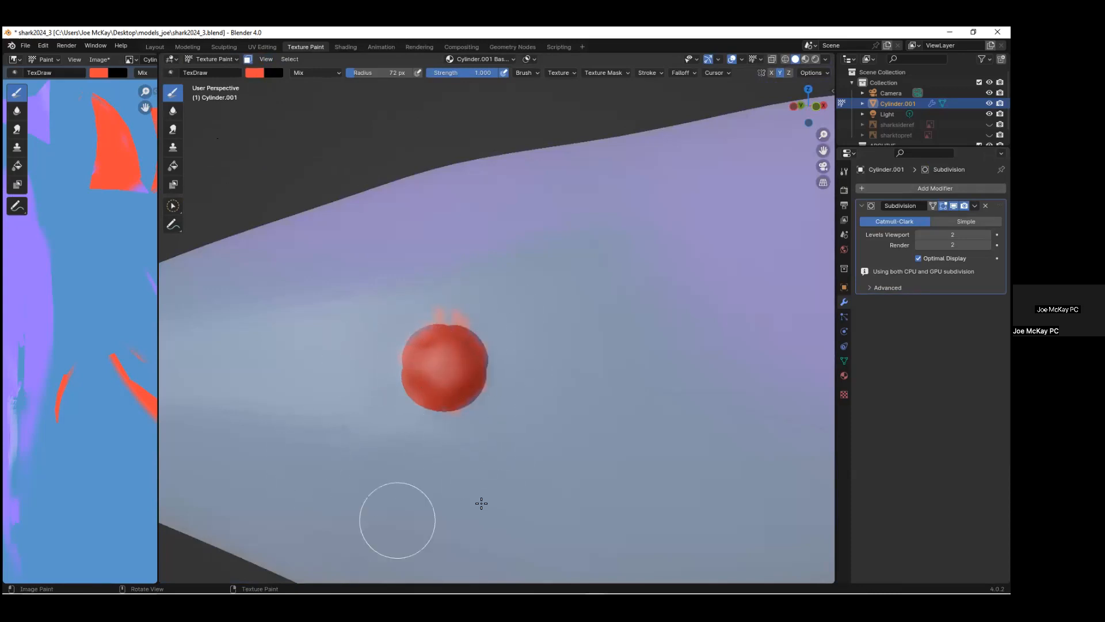
pyautogui.scroll(6, 409, 405)
pyautogui.scroll(-3, 403, 400)
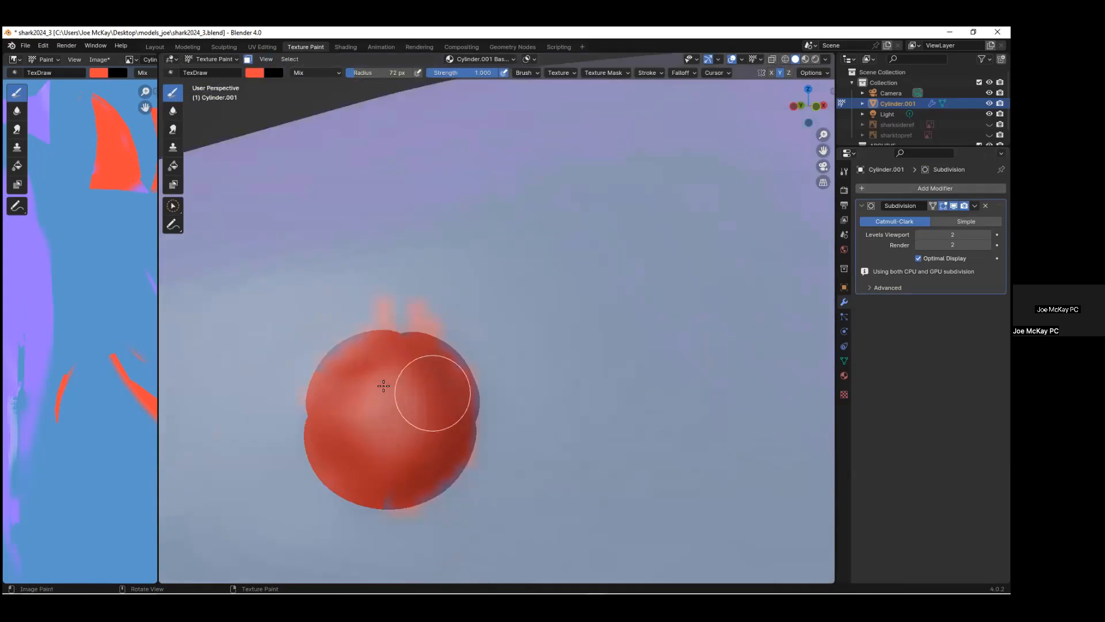
pyautogui.scroll(-2, 384, 383)
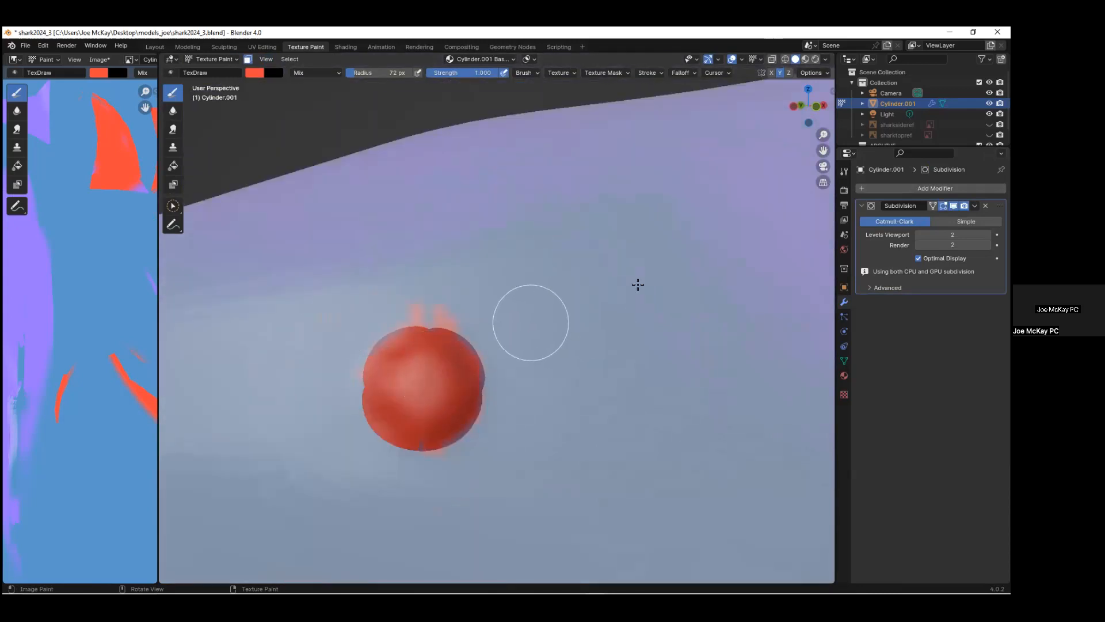
pyautogui.moveTo(528, 326); pyautogui.dragTo(526, 332, button='middle')
pyautogui.scroll(-5, 527, 332)
pyautogui.scroll(3, 538, 327)
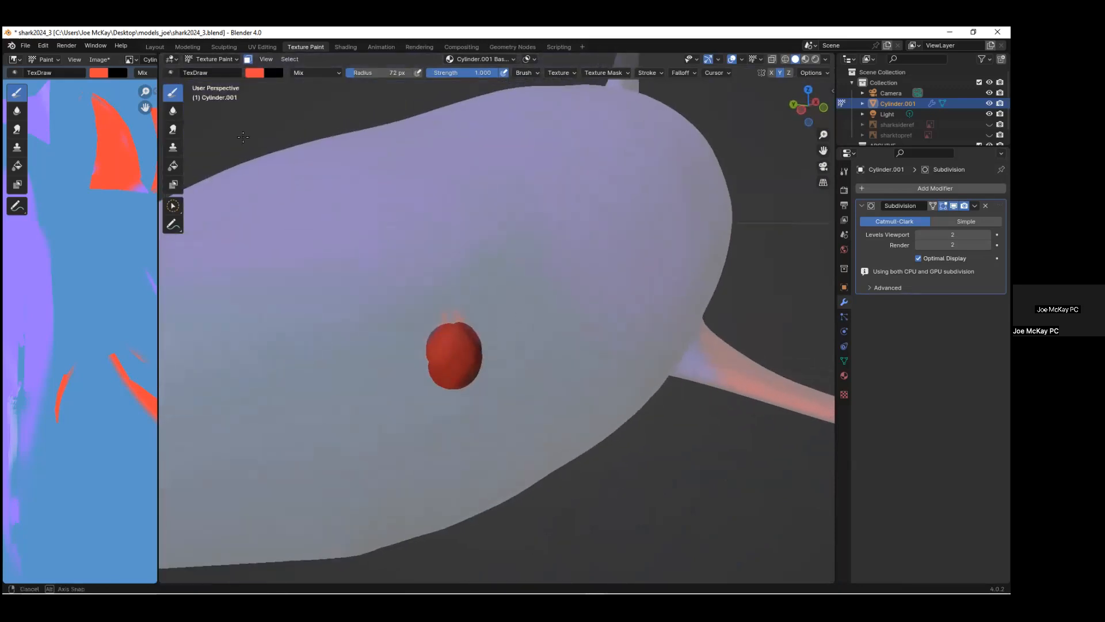
# Turn off the face selection paint mask and widen the image editor beside the full view of the shark.
pyautogui.click(248, 59)
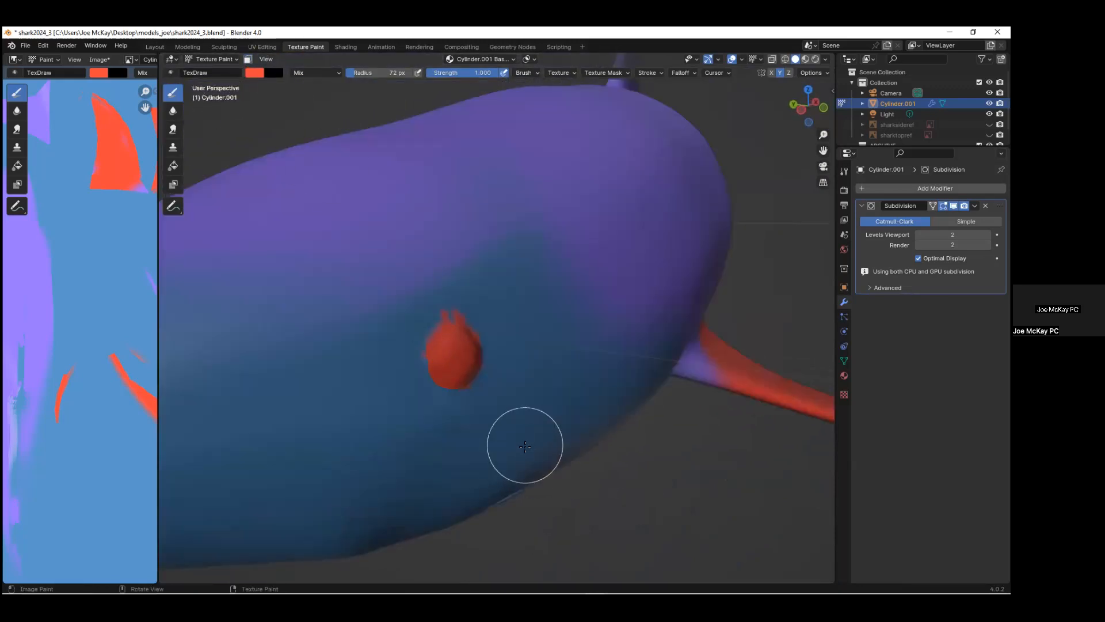
pyautogui.scroll(-4, 528, 429)
pyautogui.moveTo(533, 410); pyautogui.dragTo(556, 408, button='middle')
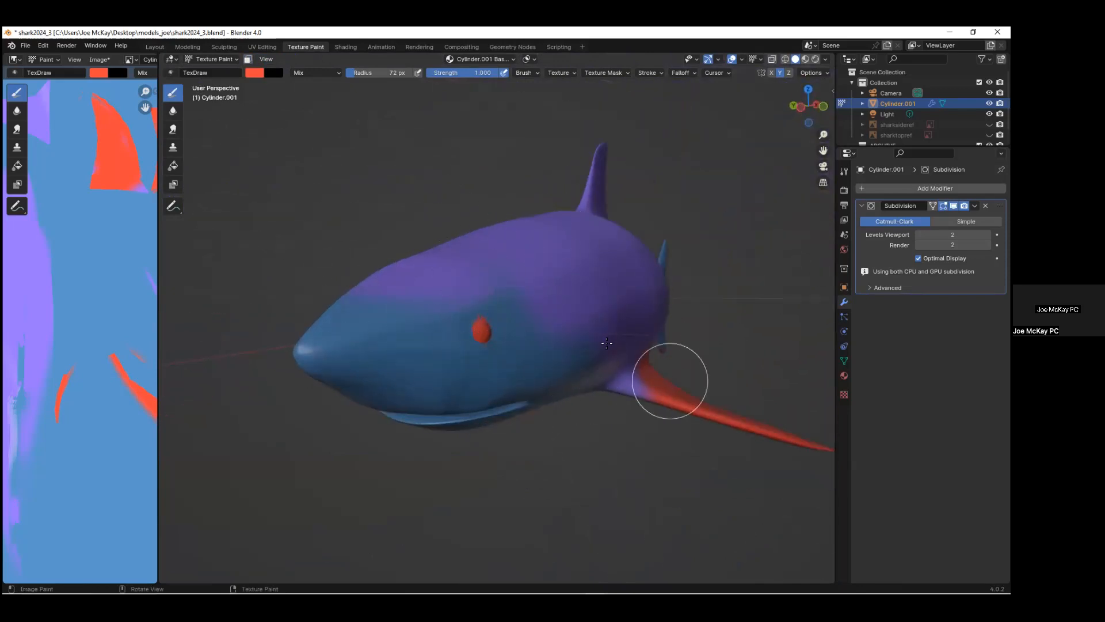
pyautogui.scroll(-2, 607, 347)
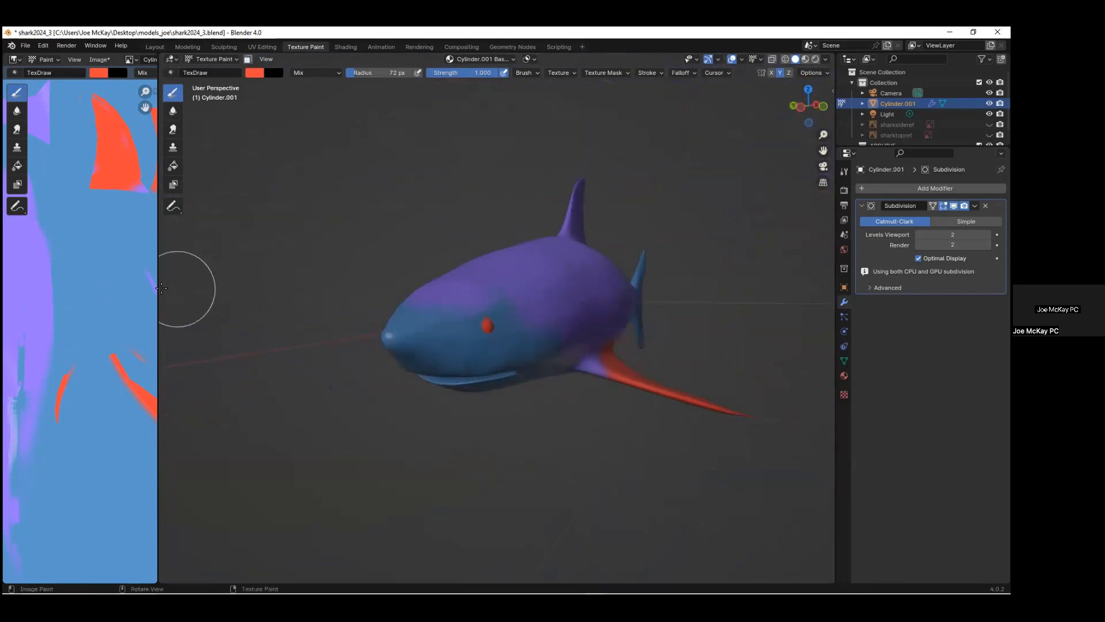
pyautogui.moveTo(160, 288)
pyautogui.mouseDown()
pyautogui.moveTo(390, 311)
pyautogui.moveTo(365, 322)
pyautogui.moveTo(388, 330)
pyautogui.mouseUp()
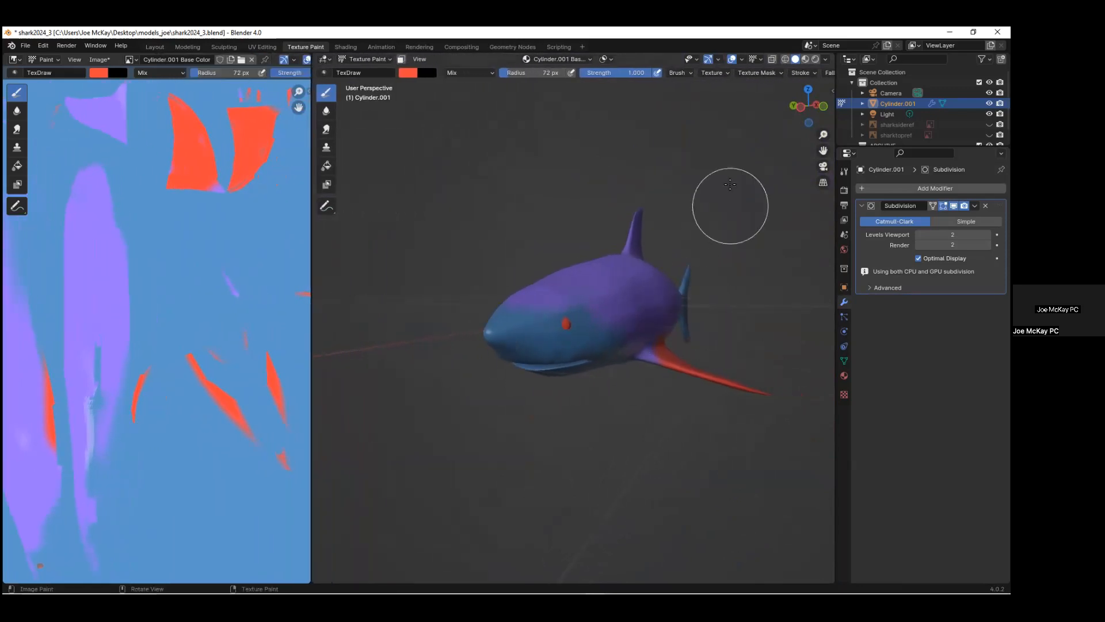
# Review the shark's brush, material and texture properties.
pyautogui.click(844, 171)
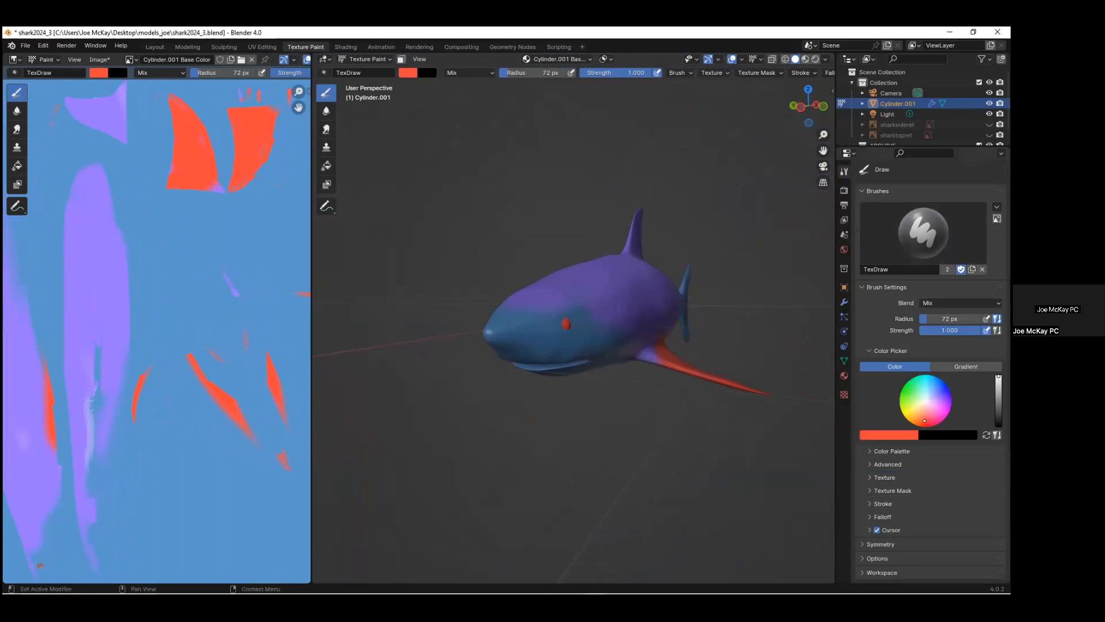
pyautogui.click(844, 376)
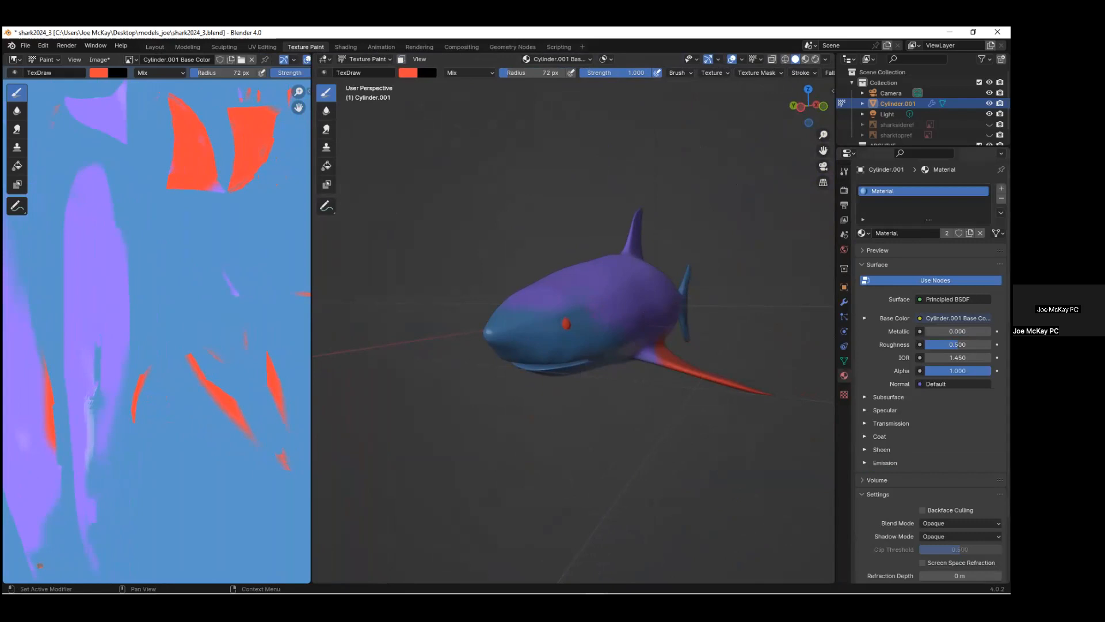
pyautogui.scroll(-3, 875, 403)
pyautogui.click(845, 395)
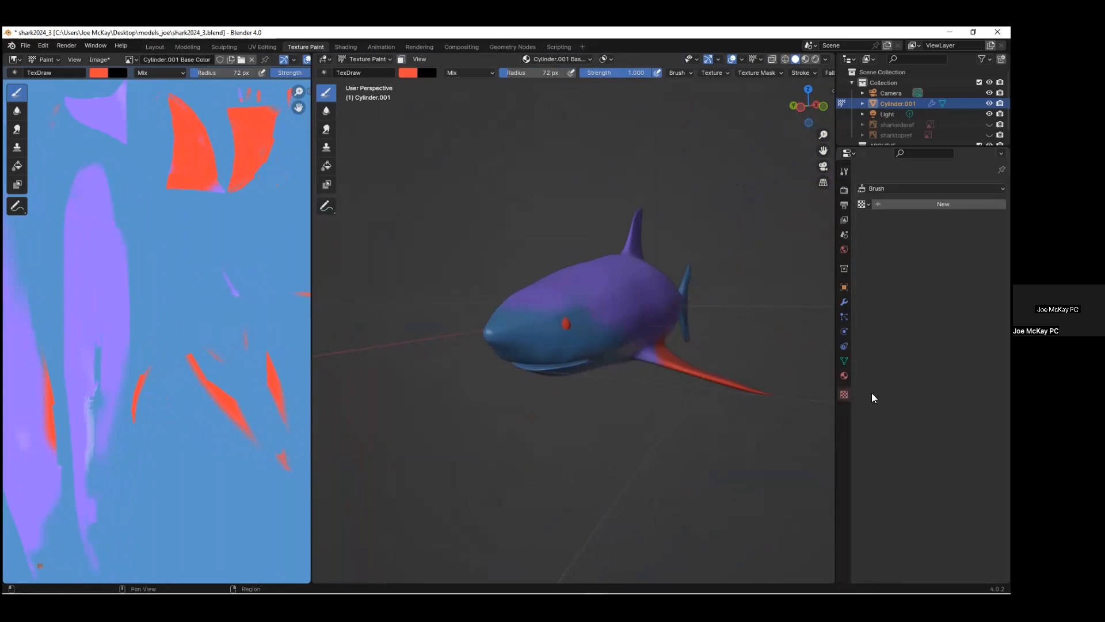
pyautogui.click(844, 376)
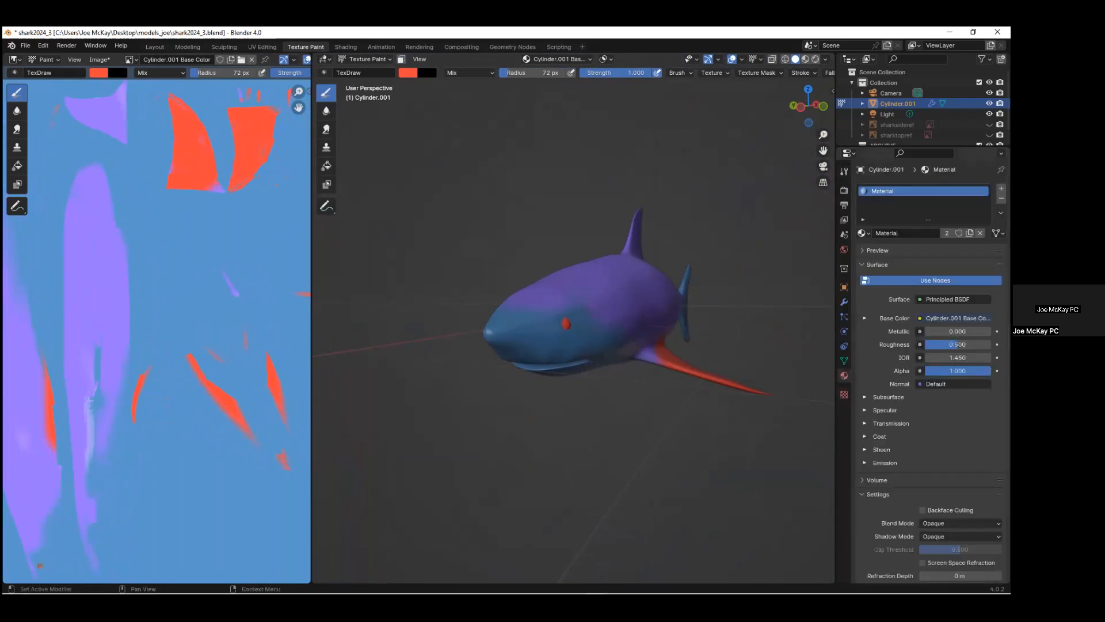
pyautogui.scroll(3, 929, 369)
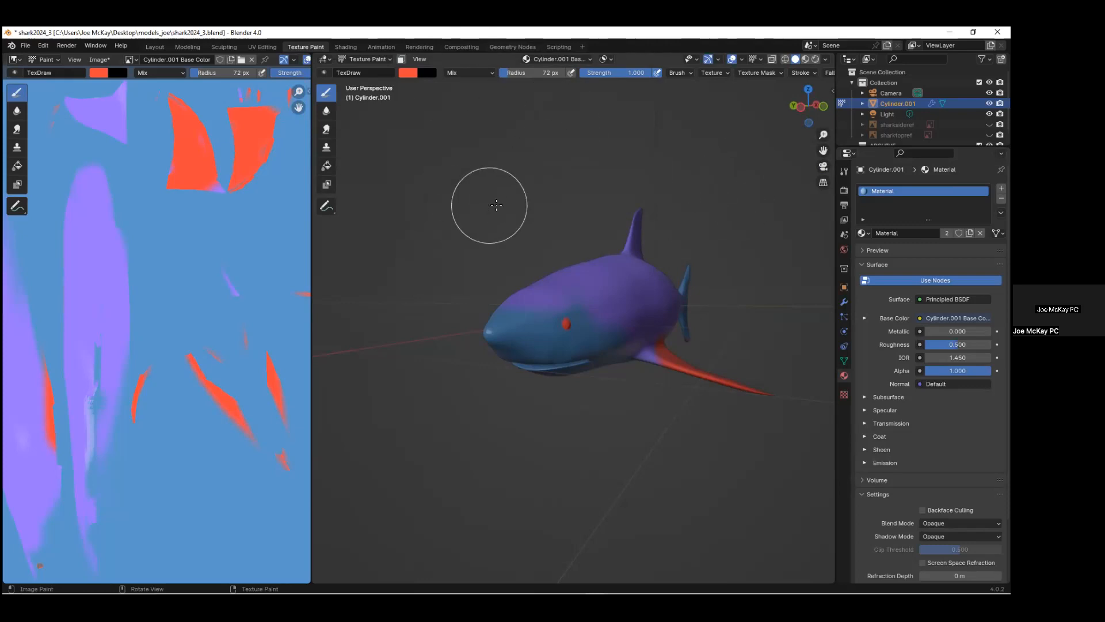
# Add a Base Color paint slot to the shark's material with a width and height of 2056 px.
pyautogui.click(587, 59)
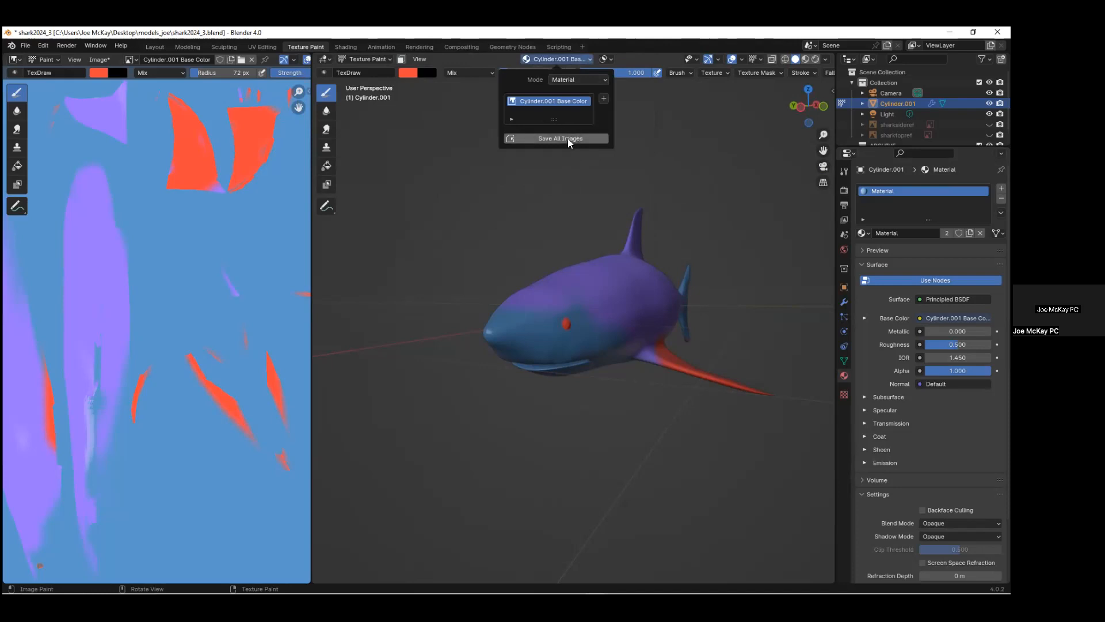
pyautogui.click(604, 101)
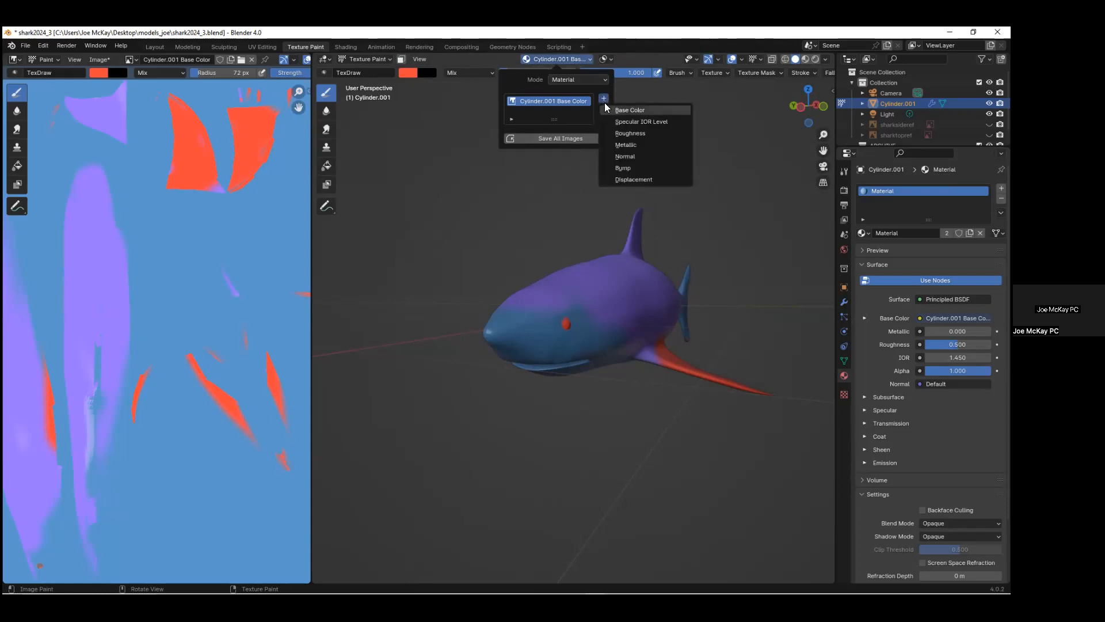
pyautogui.click(608, 109)
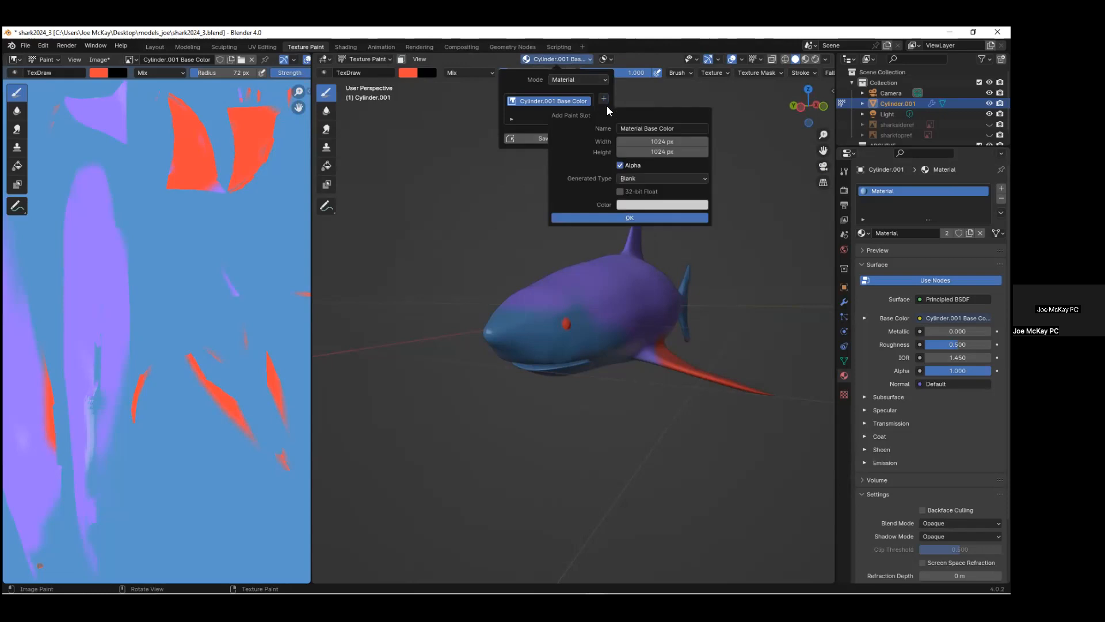
pyautogui.click(648, 142)
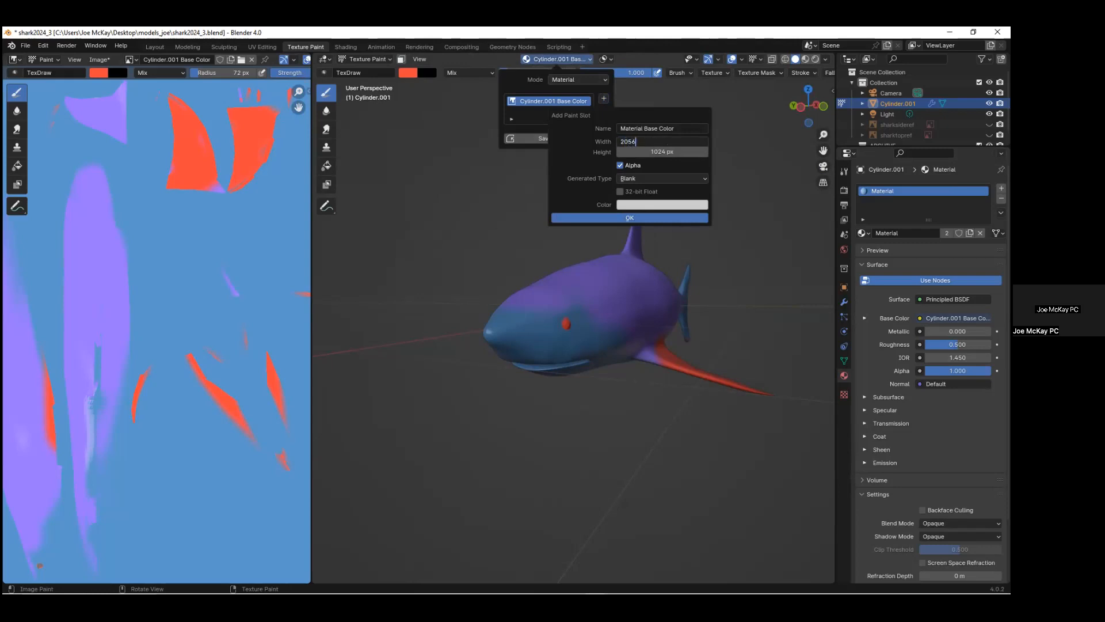
pyautogui.press('Return')
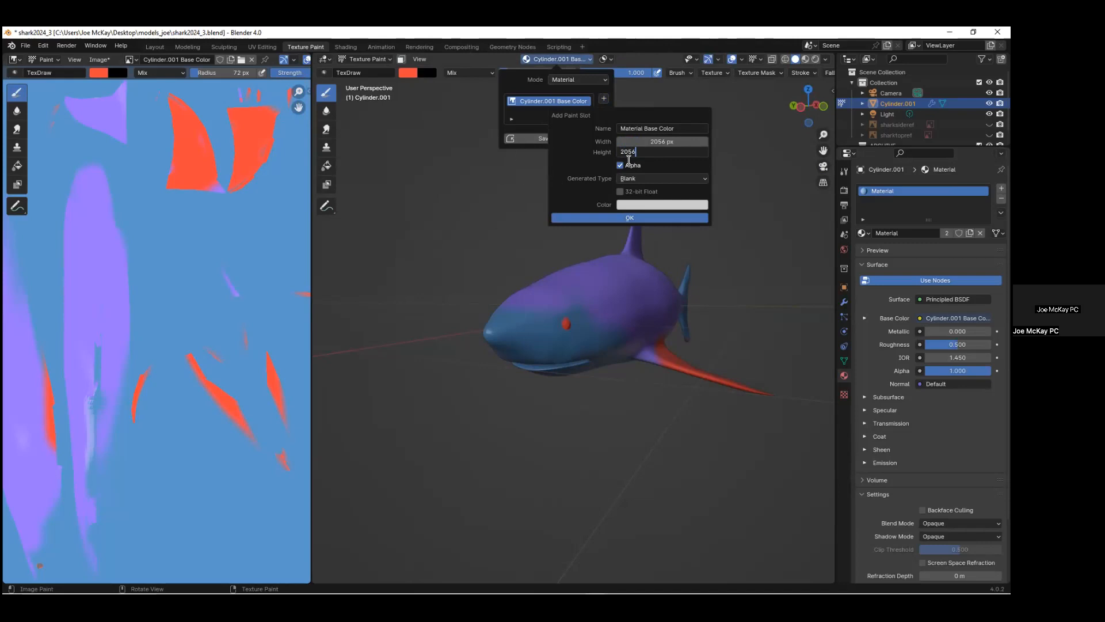
pyautogui.press('Return')
pyautogui.click(637, 218)
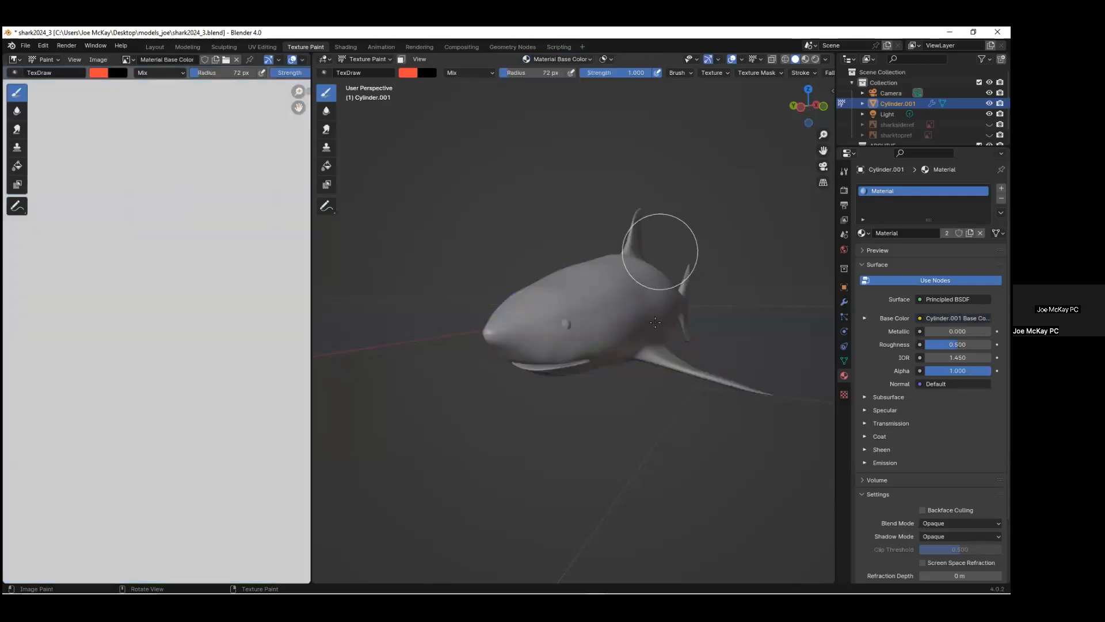
# Select all of the shark's faces in Edit Mode to show the full UV layout, and return to Texture Paint.
pyautogui.moveTo(671, 321); pyautogui.dragTo(708, 258, button='middle')
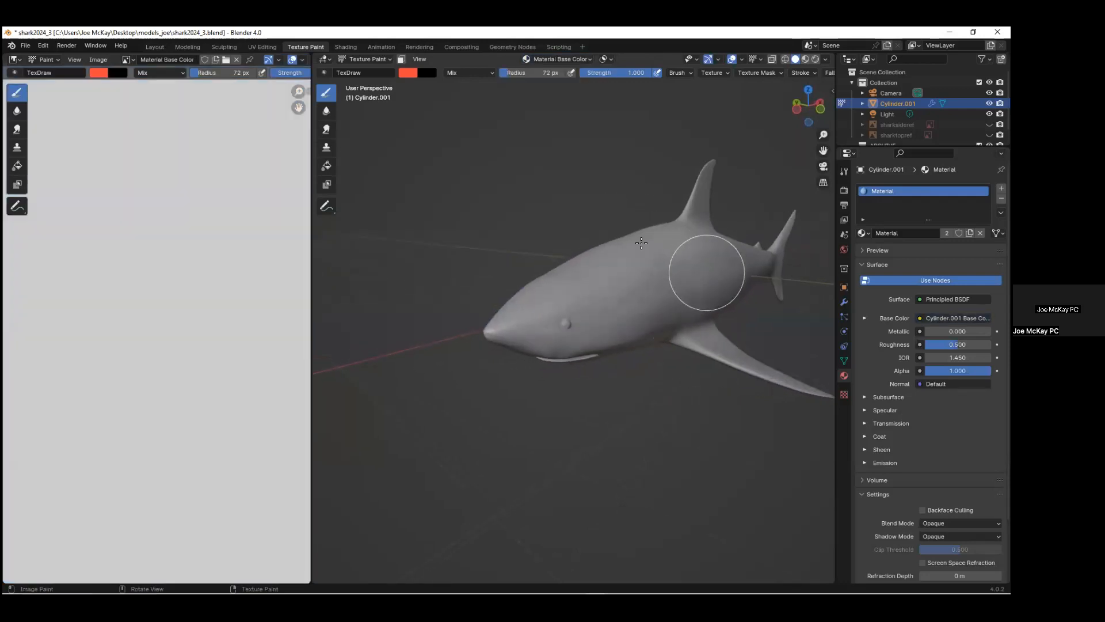
pyautogui.click(369, 59)
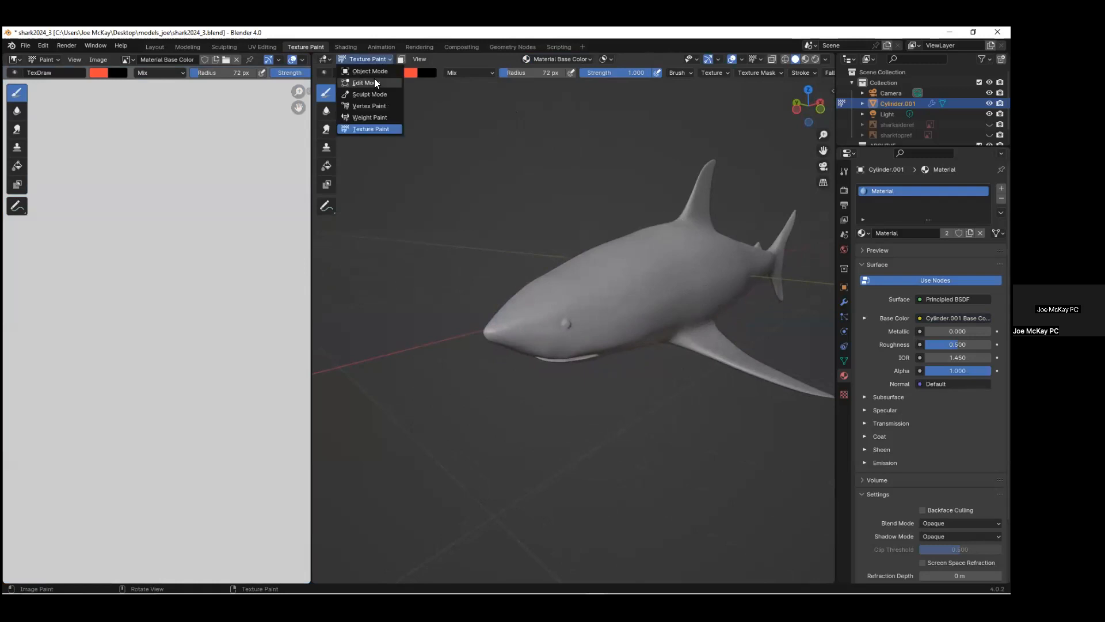
pyautogui.click(374, 83)
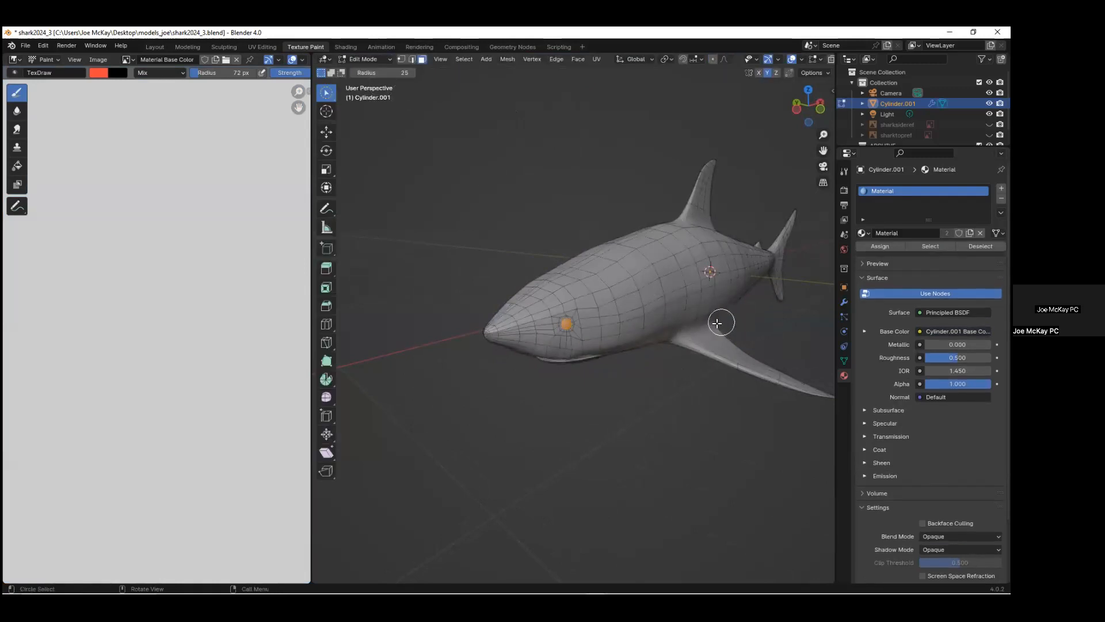
pyautogui.press('a')
pyautogui.scroll(-3, 717, 323)
pyautogui.moveTo(717, 323); pyautogui.dragTo(679, 311, button='middle')
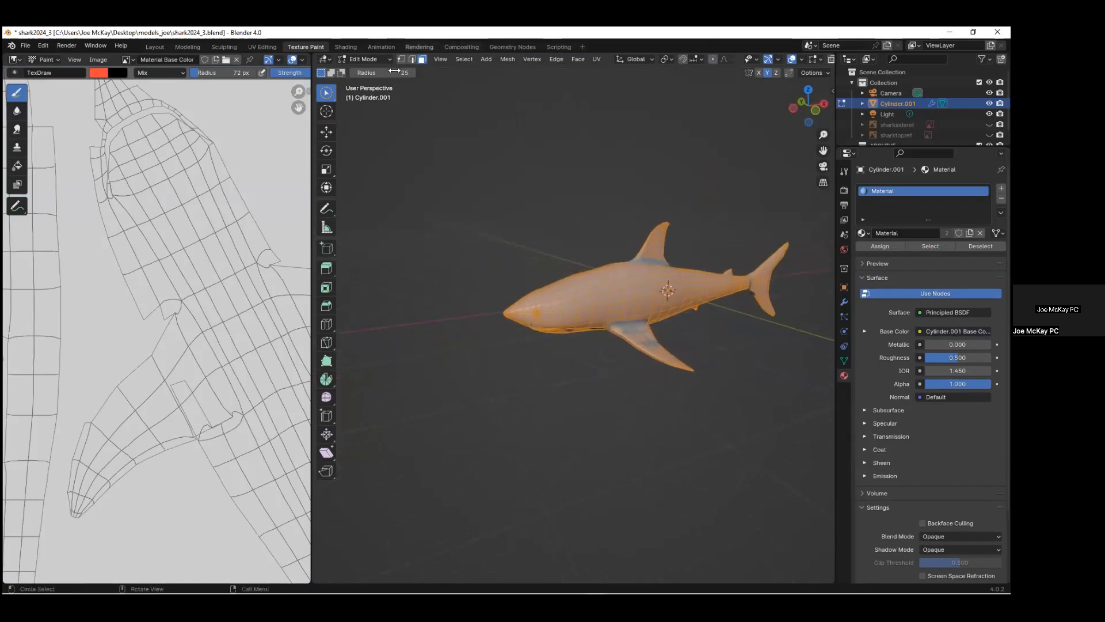
pyautogui.click(383, 59)
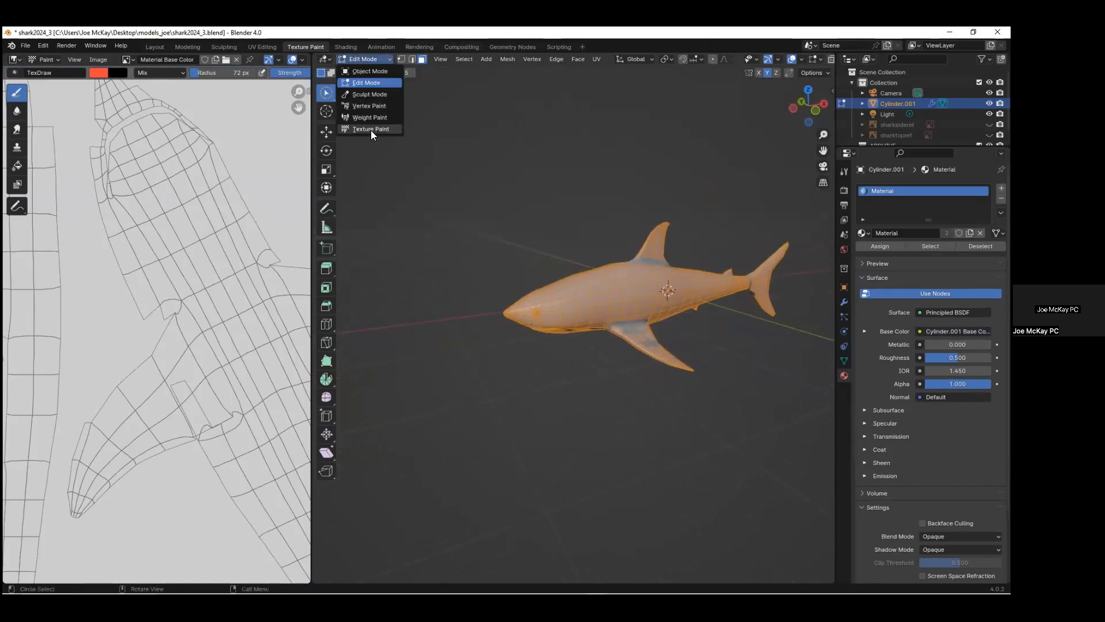
pyautogui.click(375, 129)
# Paint a large red patch on the shark's flank between the eye and the pectoral fin.
pyautogui.scroll(4, 681, 328)
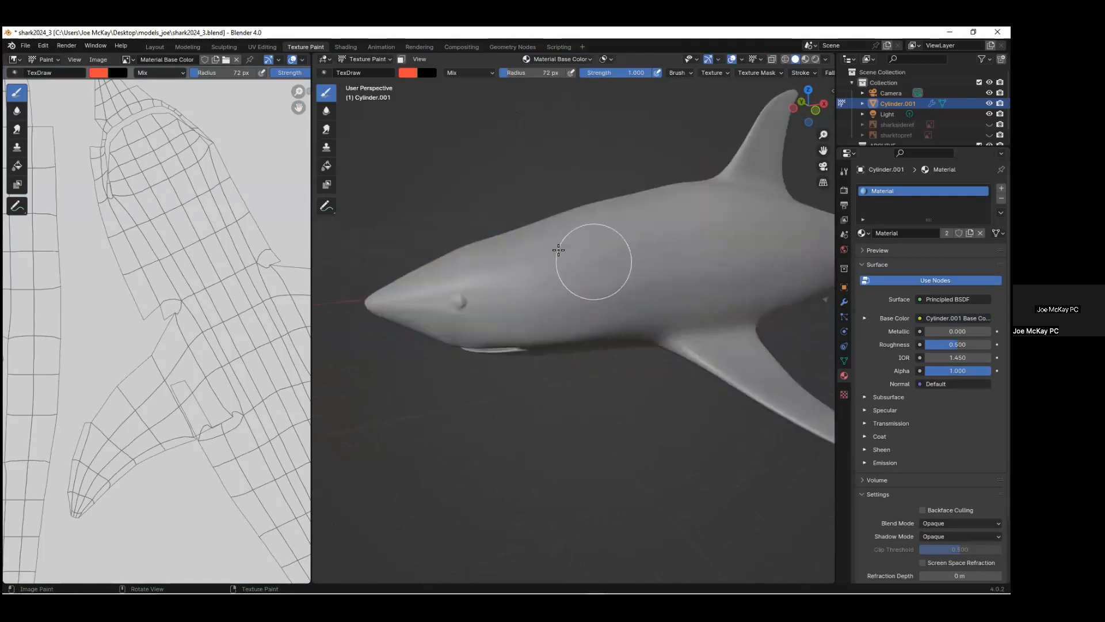
pyautogui.moveTo(570, 234)
pyautogui.mouseDown()
pyautogui.moveTo(622, 301)
pyautogui.moveTo(553, 281)
pyautogui.moveTo(524, 247)
pyautogui.mouseUp()
pyautogui.scroll(2, 575, 284)
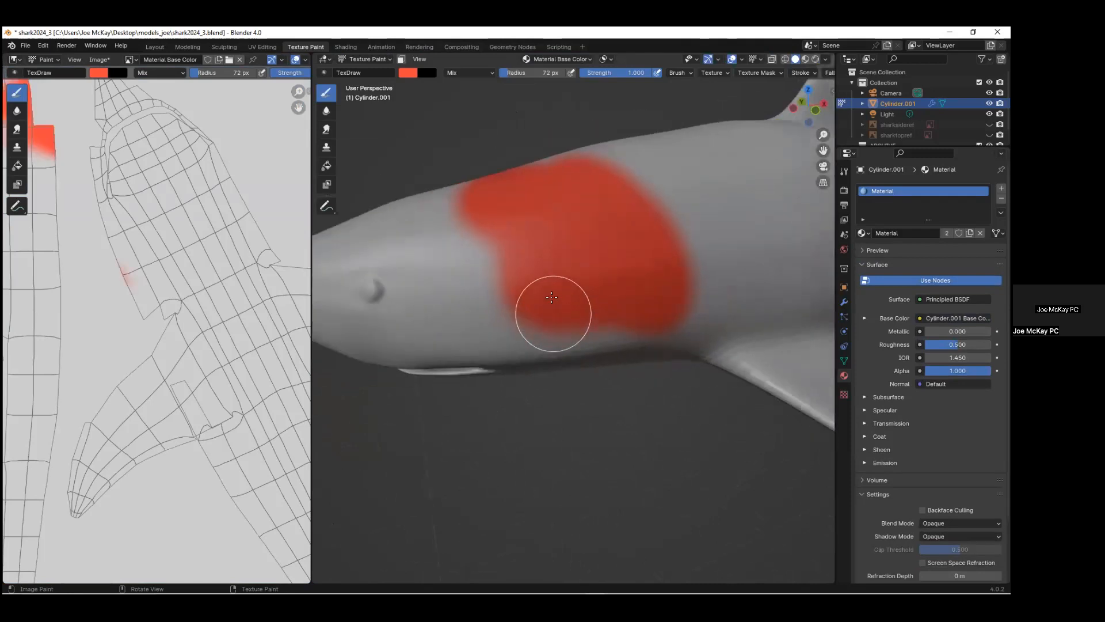
# Return to Edit Mode near the shark's eye, deselect everything and circle-select the eye's faces.
pyautogui.keyDown('shift'); pyautogui.moveTo(551, 274); pyautogui.dragTo(610, 260, button='middle'); pyautogui.keyUp('shift')
pyautogui.scroll(5, 587, 274)
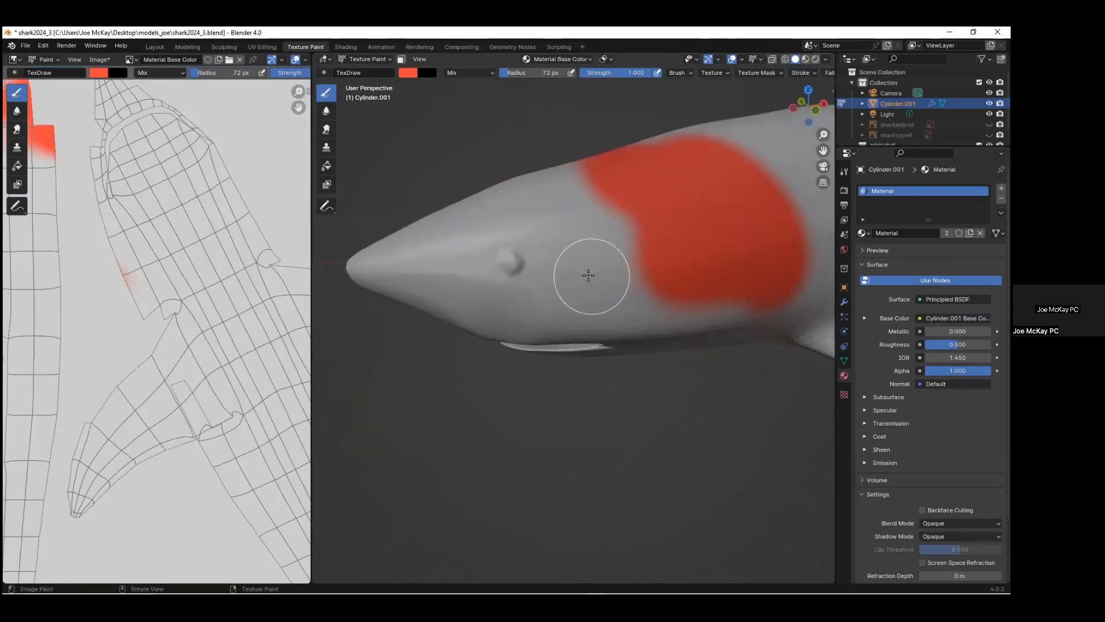
pyautogui.keyDown('shift'); pyautogui.moveTo(638, 208); pyautogui.dragTo(706, 266, button='middle'); pyautogui.keyUp('shift')
pyautogui.moveTo(547, 283); pyautogui.dragTo(568, 311, button='middle')
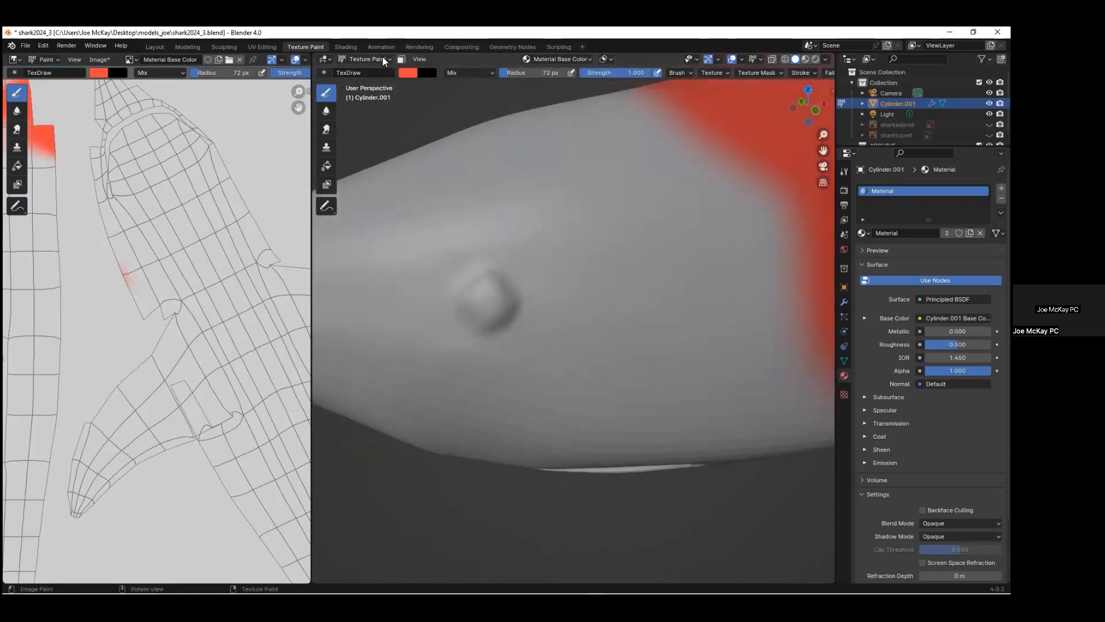
pyautogui.click(384, 60)
pyautogui.click(379, 84)
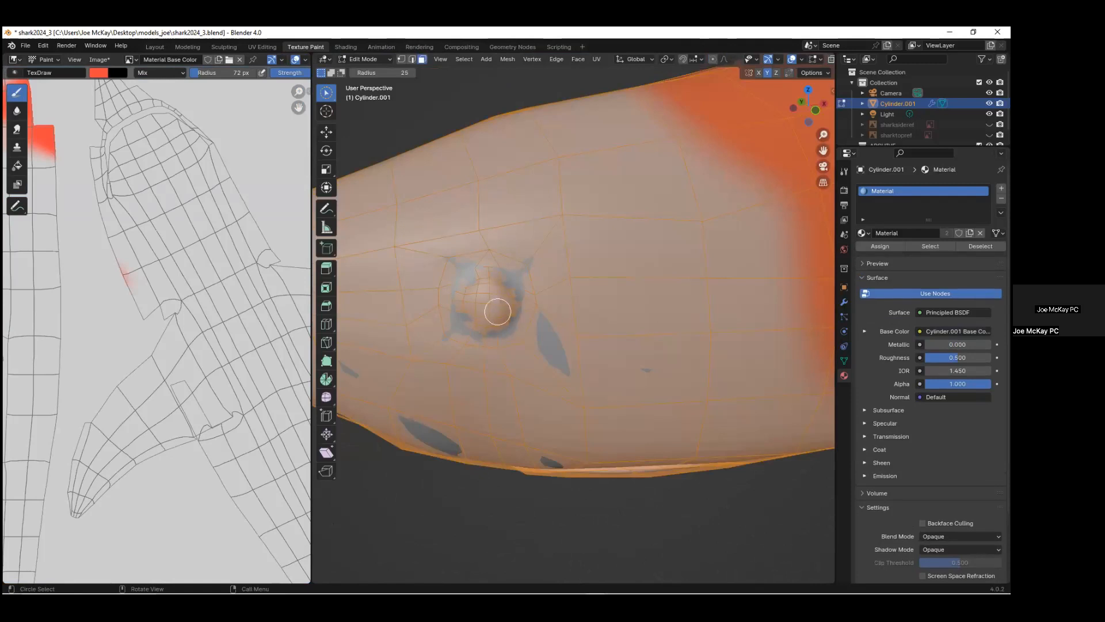
pyautogui.press('c')
pyautogui.hotkey('alt', 'a')
pyautogui.press('c')
pyautogui.moveTo(500, 303)
pyautogui.mouseDown()
pyautogui.moveTo(485, 287)
pyautogui.moveTo(500, 288)
pyautogui.mouseUp()
pyautogui.press('Escape')
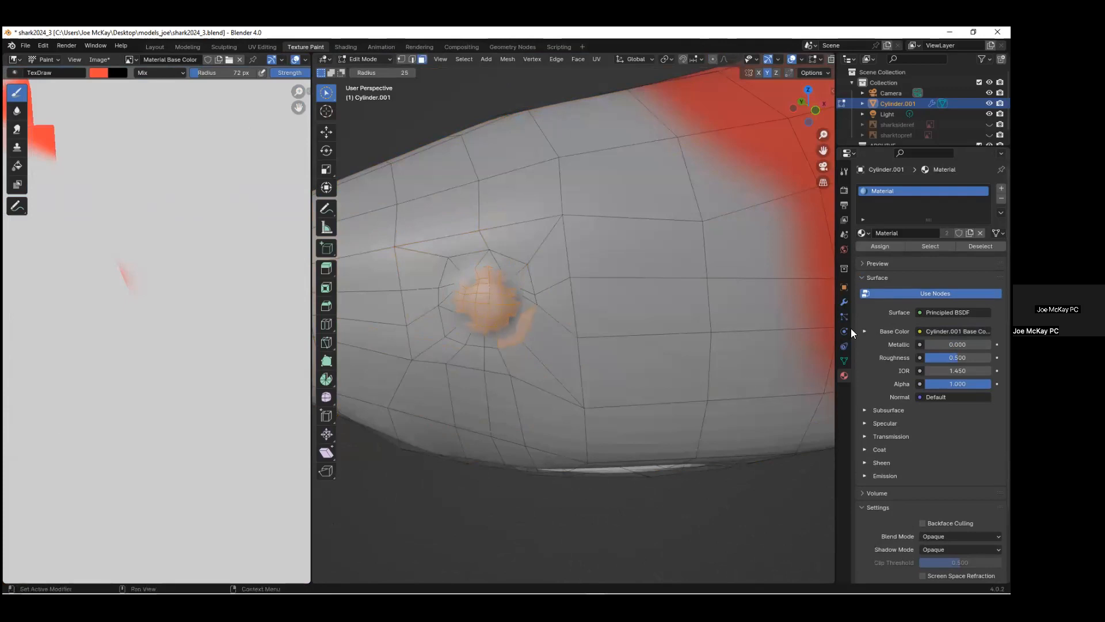
# Circle-deselect the stray faces beside the shark's eye with the Subdivision modifier's edit-mode display off, then restore that display.
pyautogui.click(844, 302)
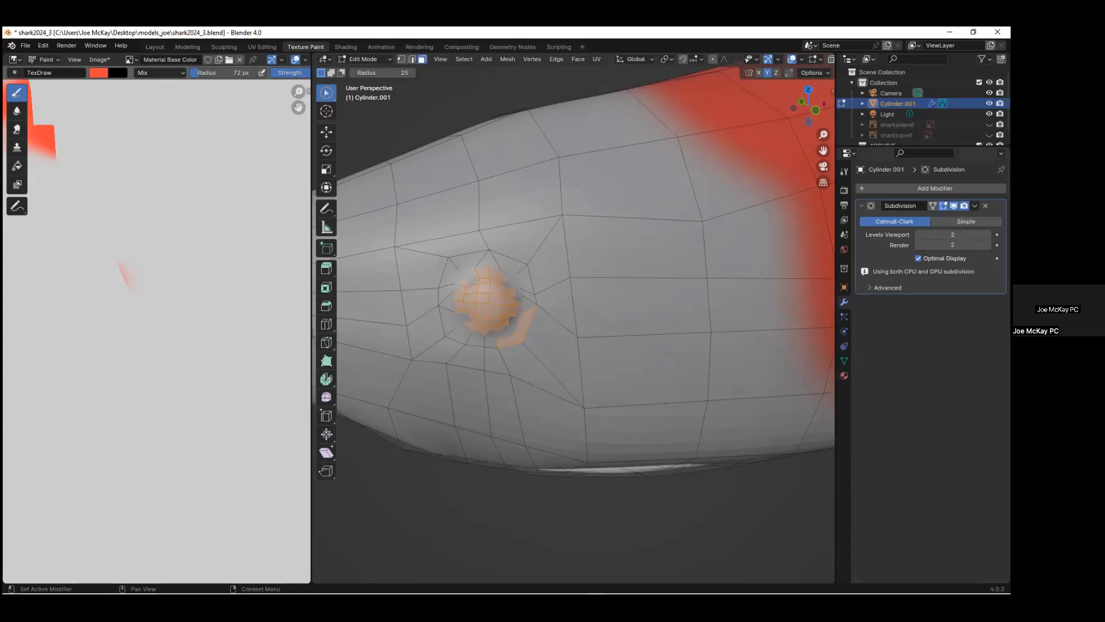
pyautogui.press('c')
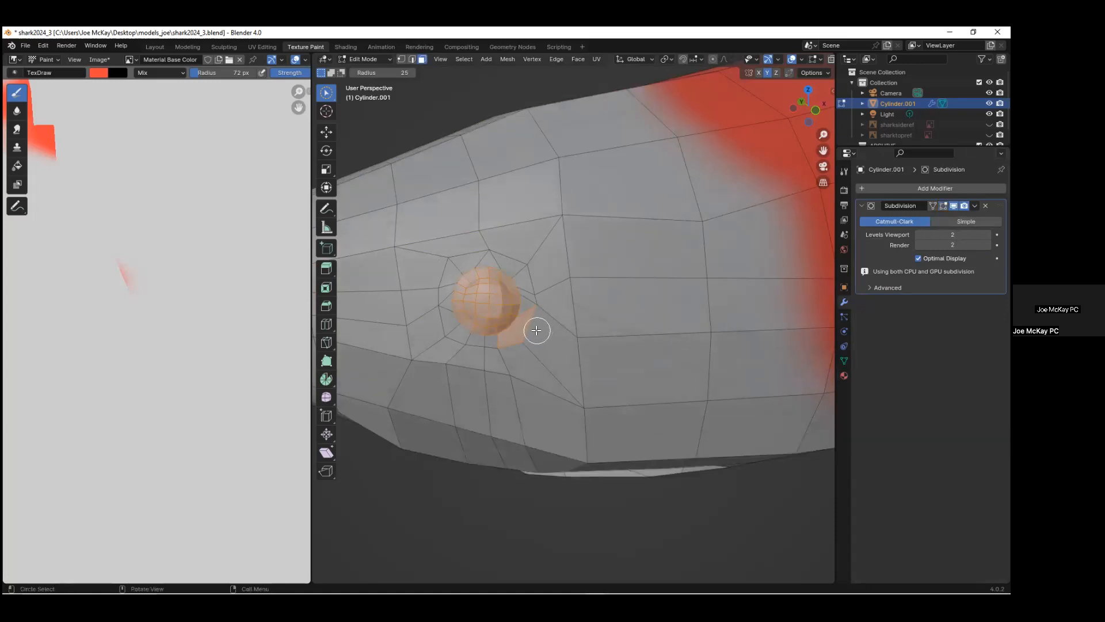
pyautogui.keyDown('ctrl'); pyautogui.moveTo(537, 331); pyautogui.dragTo(530, 336); pyautogui.keyUp('ctrl')
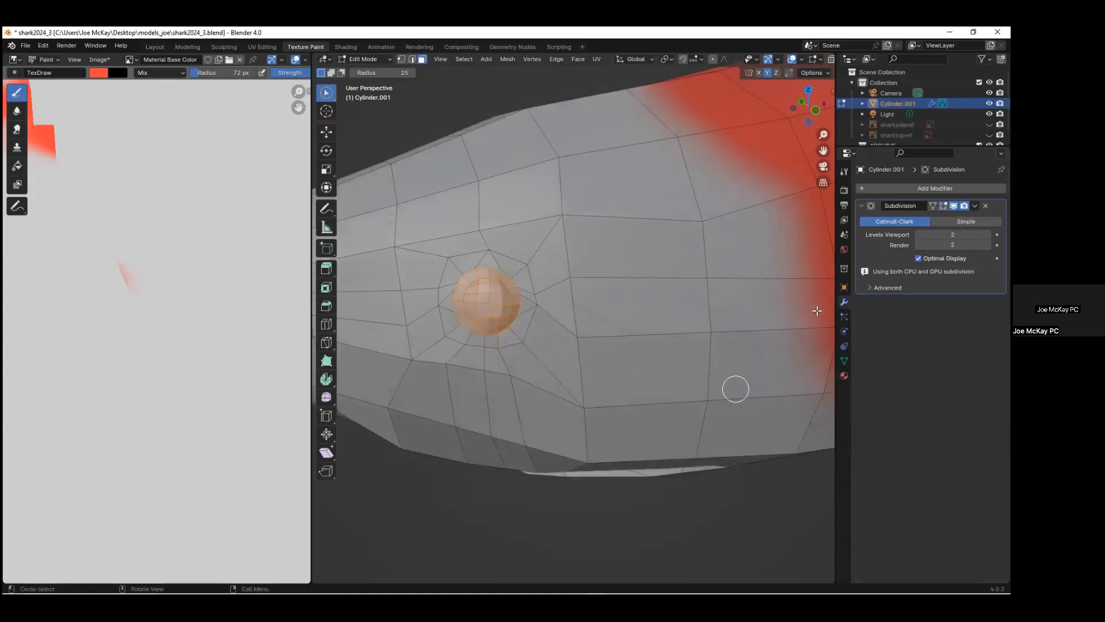
pyautogui.click(943, 205)
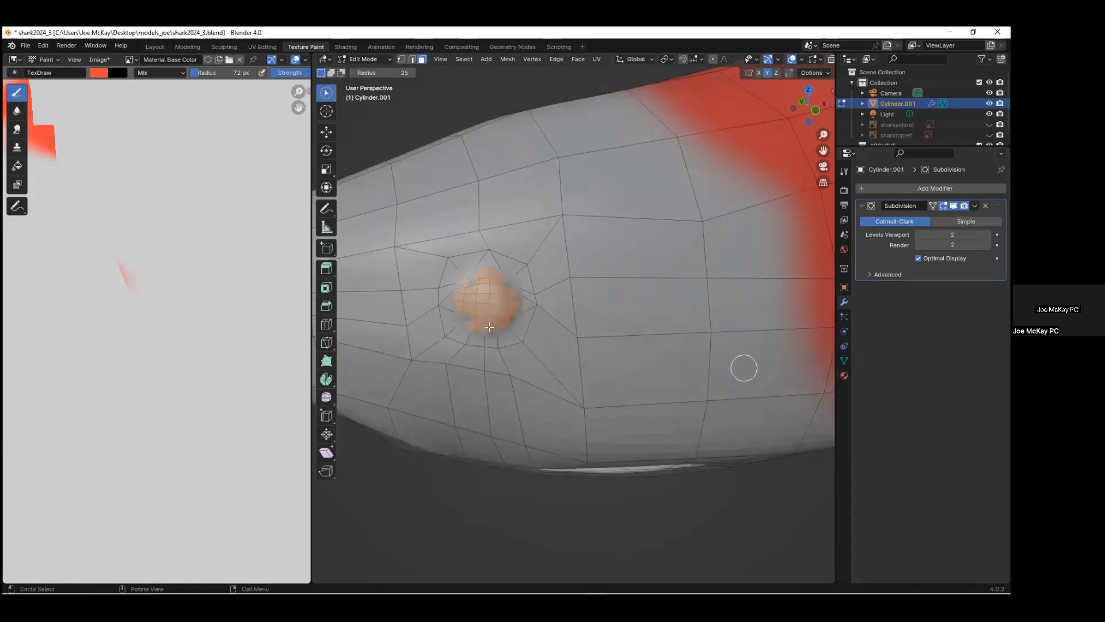
# Return to Texture Paint, enable the face selection paint mask and paint the eye red.
pyautogui.click(377, 59)
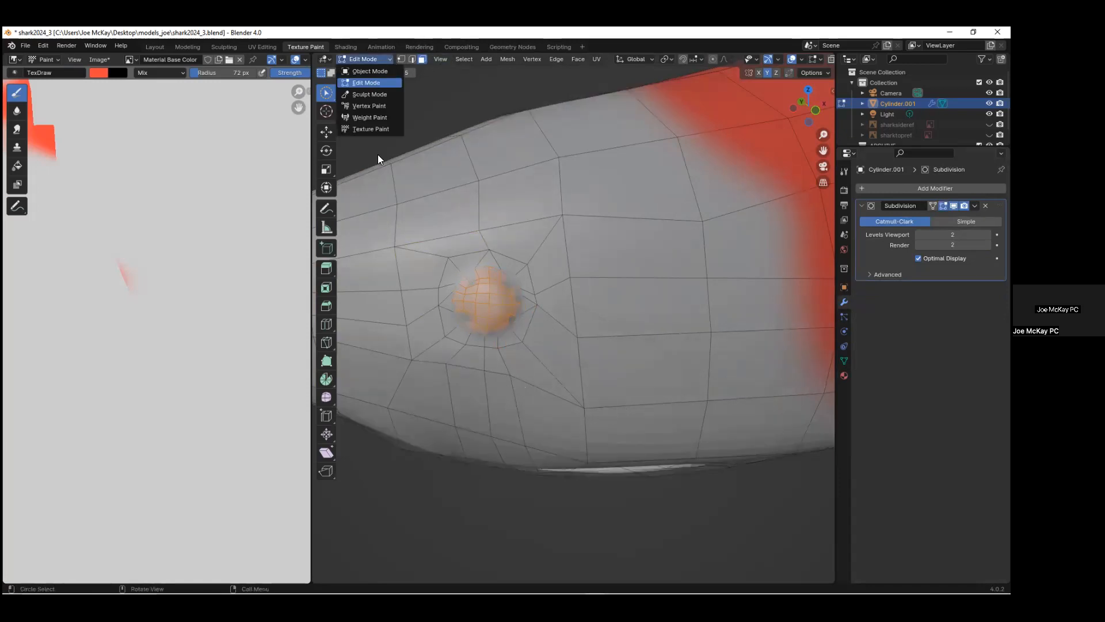
pyautogui.click(370, 129)
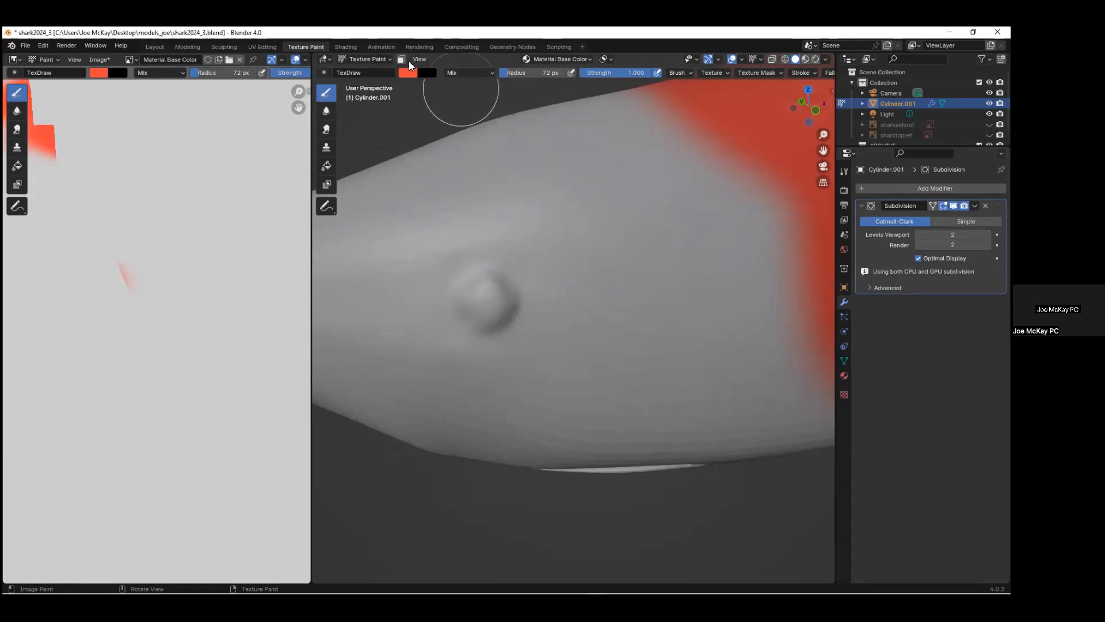
pyautogui.click(402, 59)
pyautogui.moveTo(501, 328)
pyautogui.mouseDown()
pyautogui.moveTo(487, 304)
pyautogui.moveTo(458, 305)
pyautogui.mouseUp()
pyautogui.scroll(3, 496, 311)
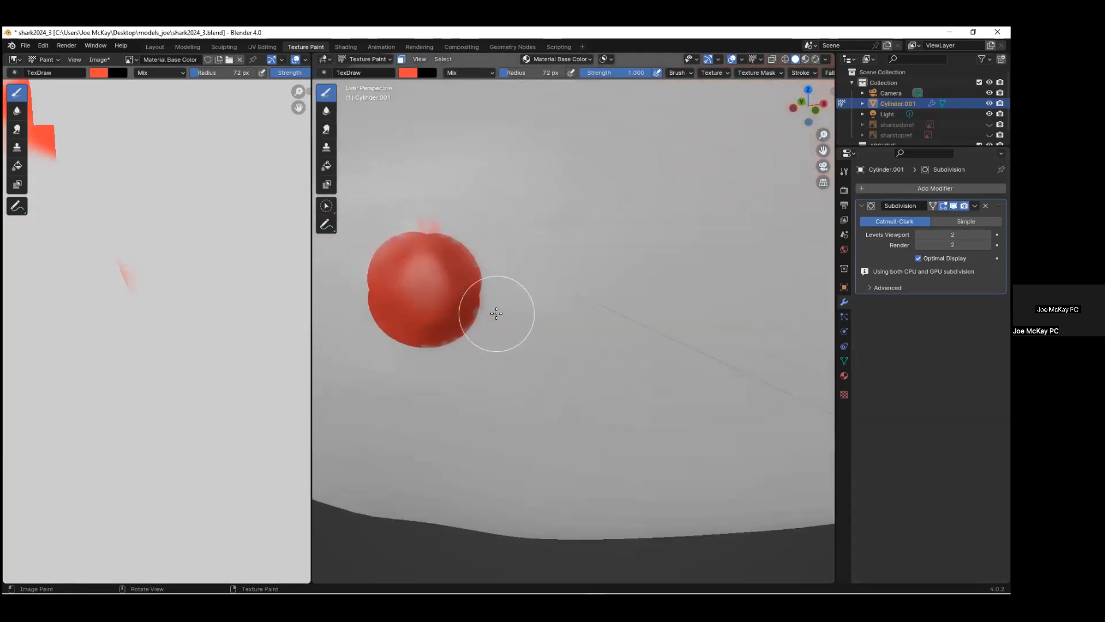
pyautogui.scroll(-2, 496, 297)
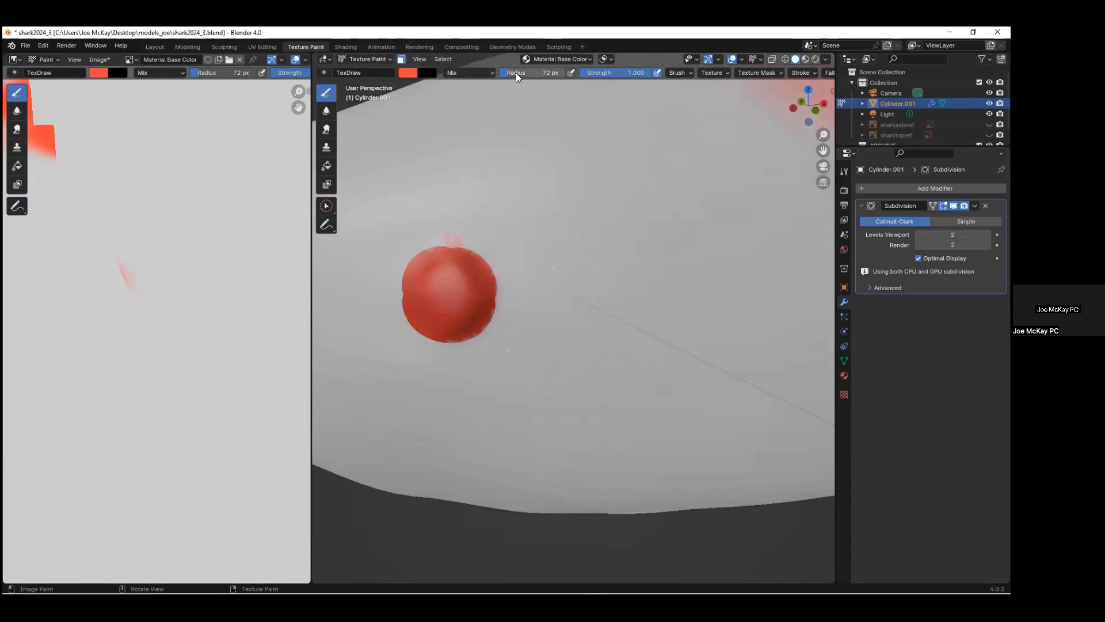
# Look through the brush, texture and blend mode options and the Soften and Clone tools, and return to the Draw brush.
pyautogui.click(689, 73)
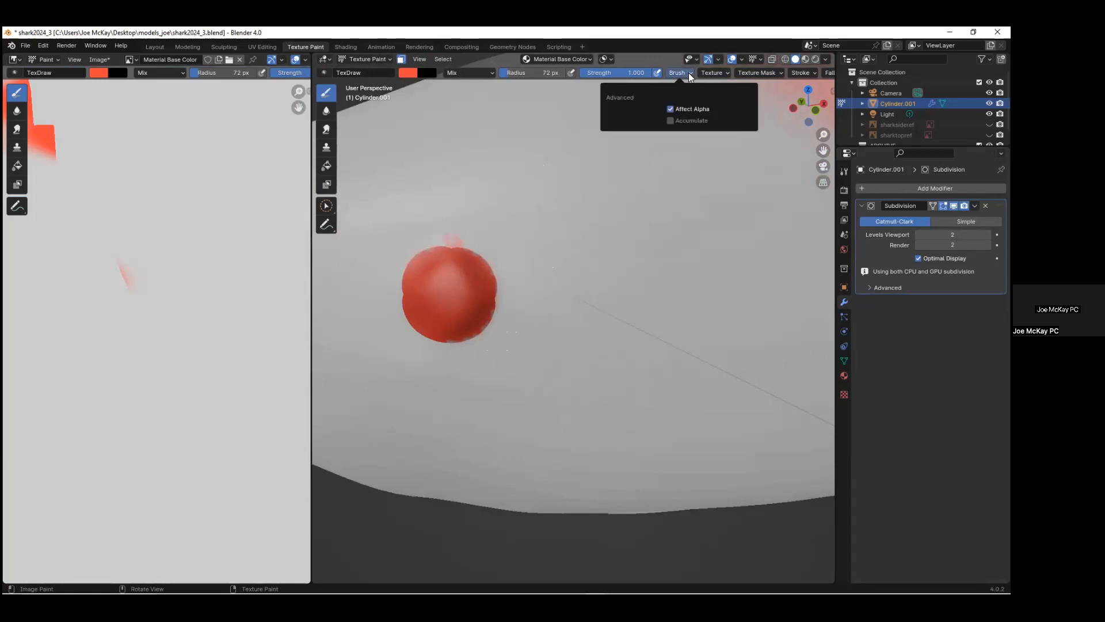
pyautogui.click(720, 74)
pyautogui.click(721, 75)
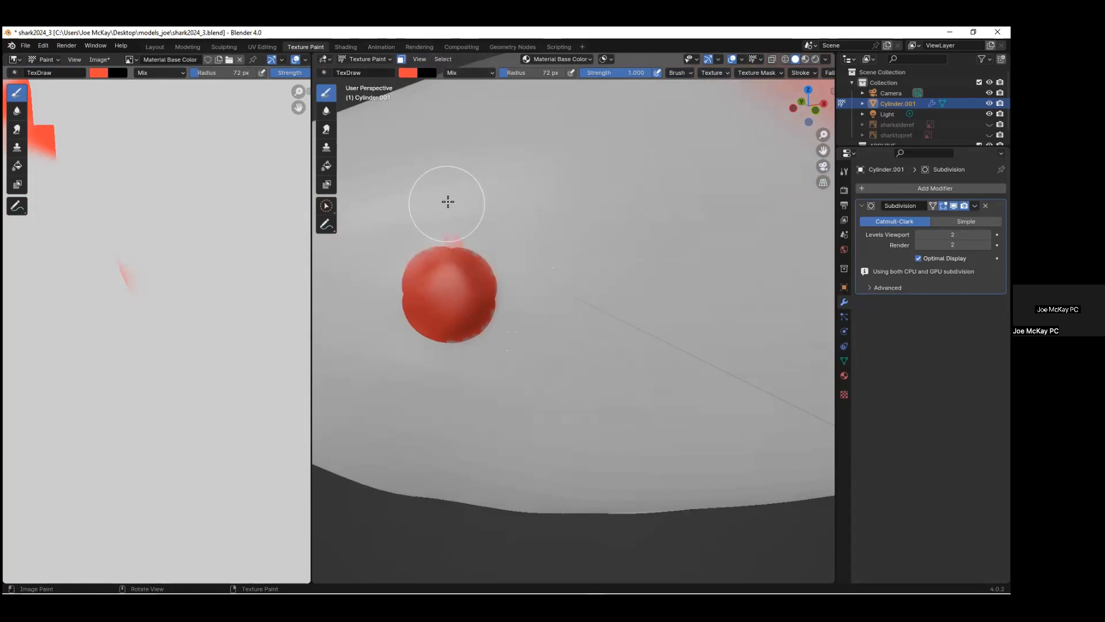
pyautogui.moveTo(446, 241)
pyautogui.keyDown('ctrl'); pyautogui.mouseDown()
pyautogui.moveTo(455, 257)
pyautogui.moveTo(444, 292)
pyautogui.moveTo(486, 321)
pyautogui.moveTo(420, 295)
pyautogui.moveTo(414, 309)
pyautogui.moveTo(477, 325)
pyautogui.moveTo(456, 296)
pyautogui.moveTo(481, 301)
pyautogui.moveTo(398, 260)
pyautogui.mouseUp(); pyautogui.keyUp('ctrl')
pyautogui.scroll(3, 453, 191)
pyautogui.moveTo(464, 188); pyautogui.dragTo(638, 238, button='middle')
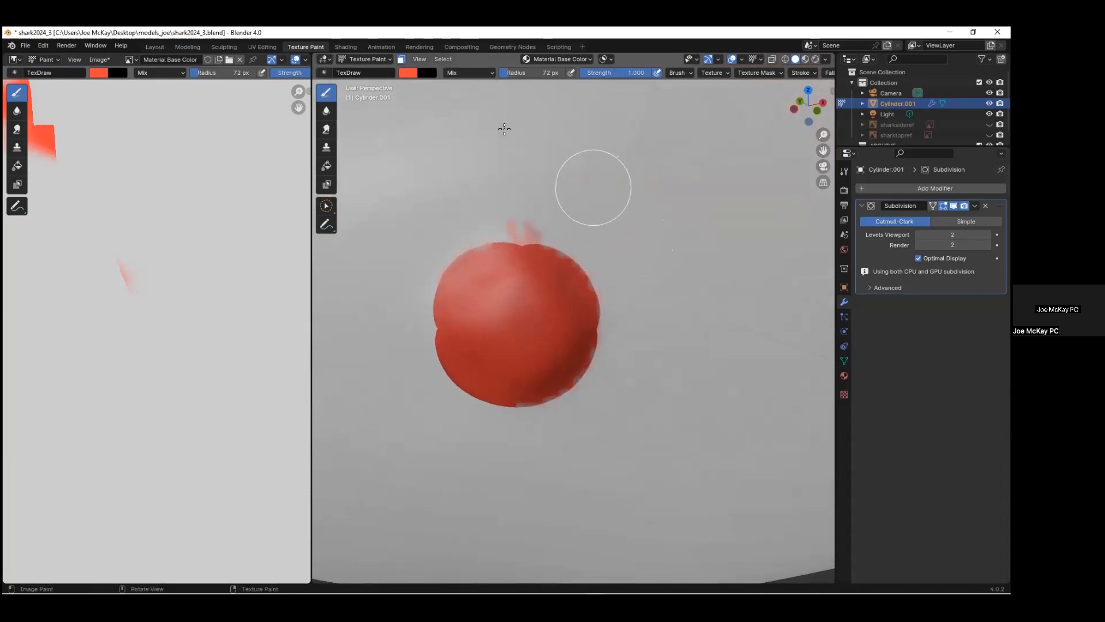
pyautogui.click(491, 75)
pyautogui.click(327, 110)
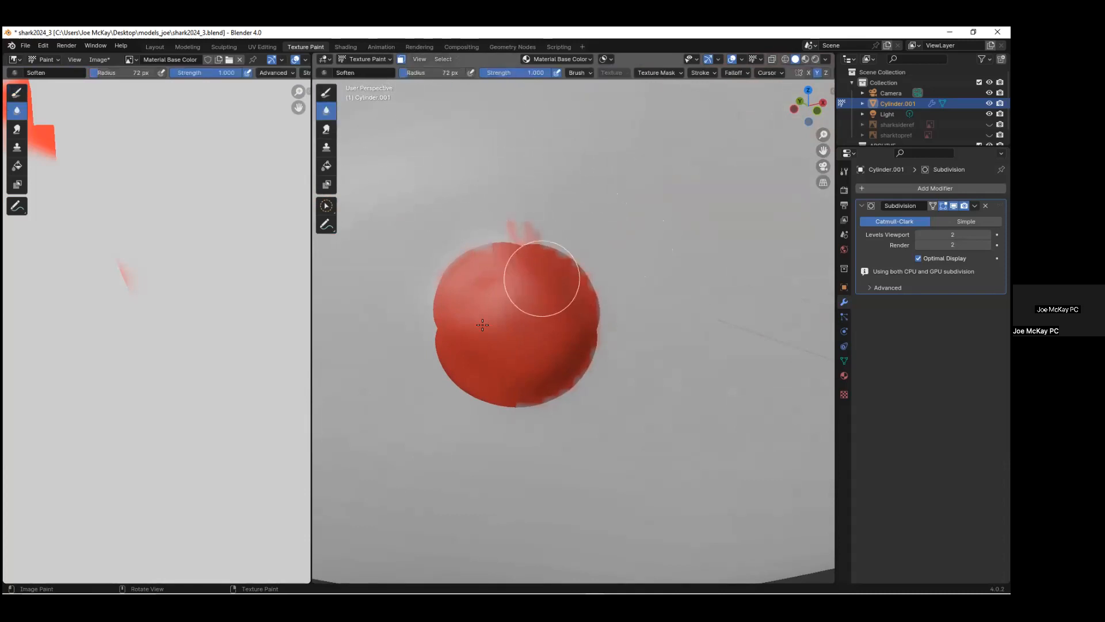
pyautogui.click(326, 146)
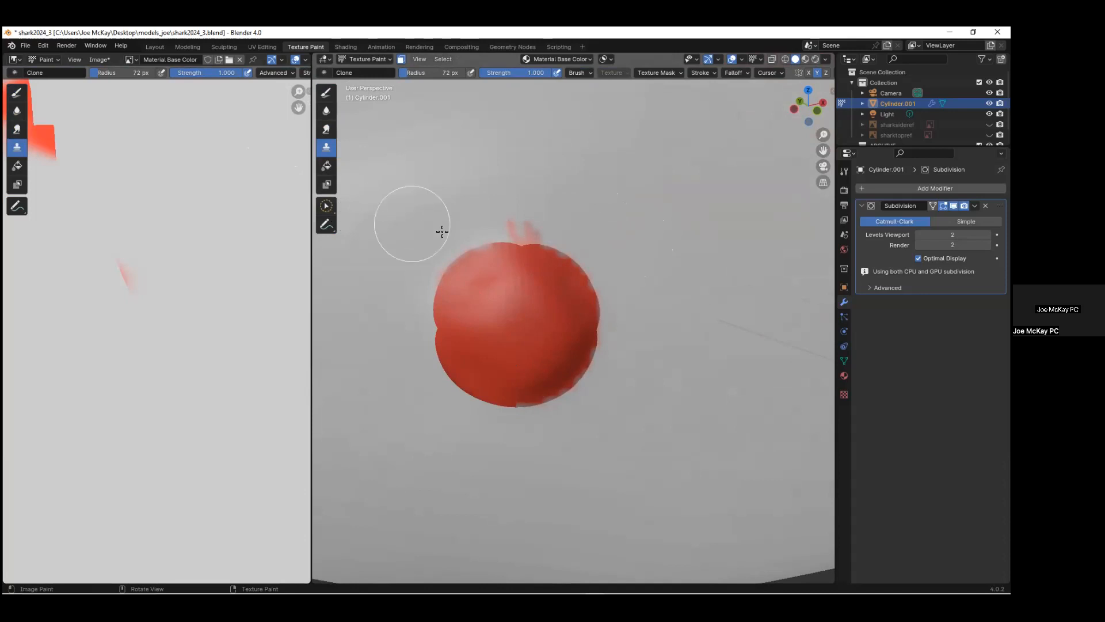
pyautogui.click(327, 94)
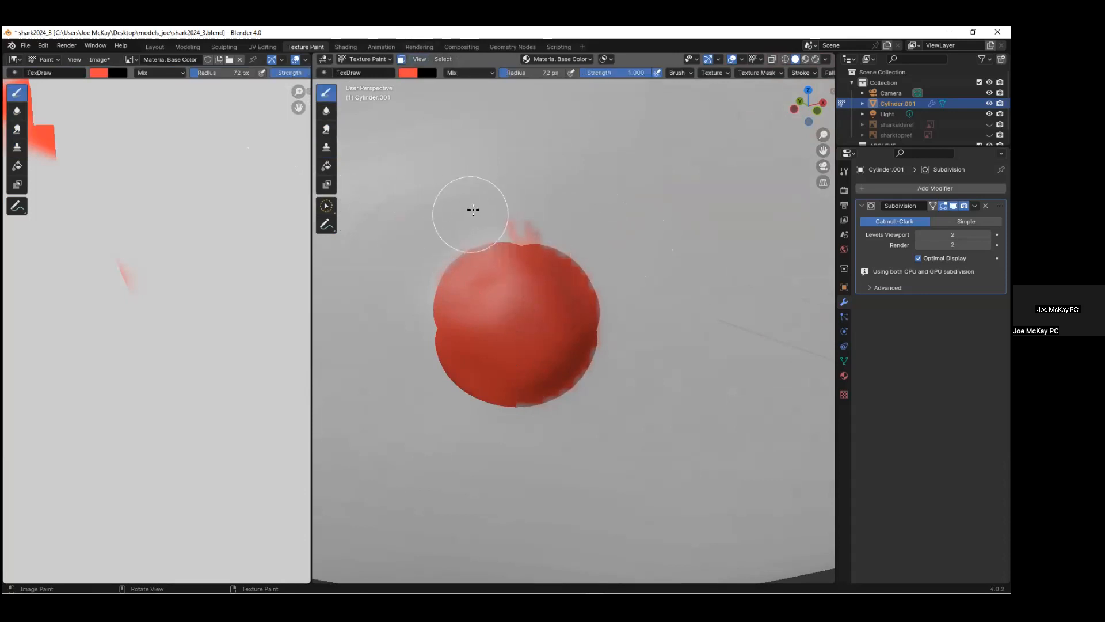
# Turn off the face selection paint mask and check the painted eye against the rest of the shark.
pyautogui.scroll(-7, 474, 207)
pyautogui.moveTo(530, 305); pyautogui.dragTo(572, 293, button='middle')
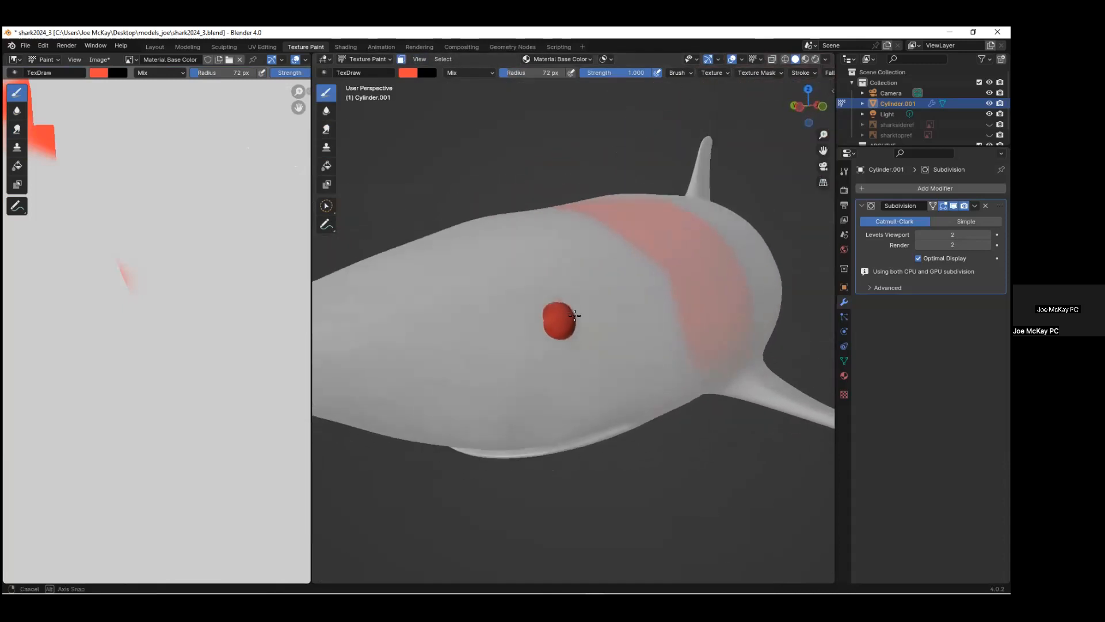
pyautogui.scroll(2, 576, 312)
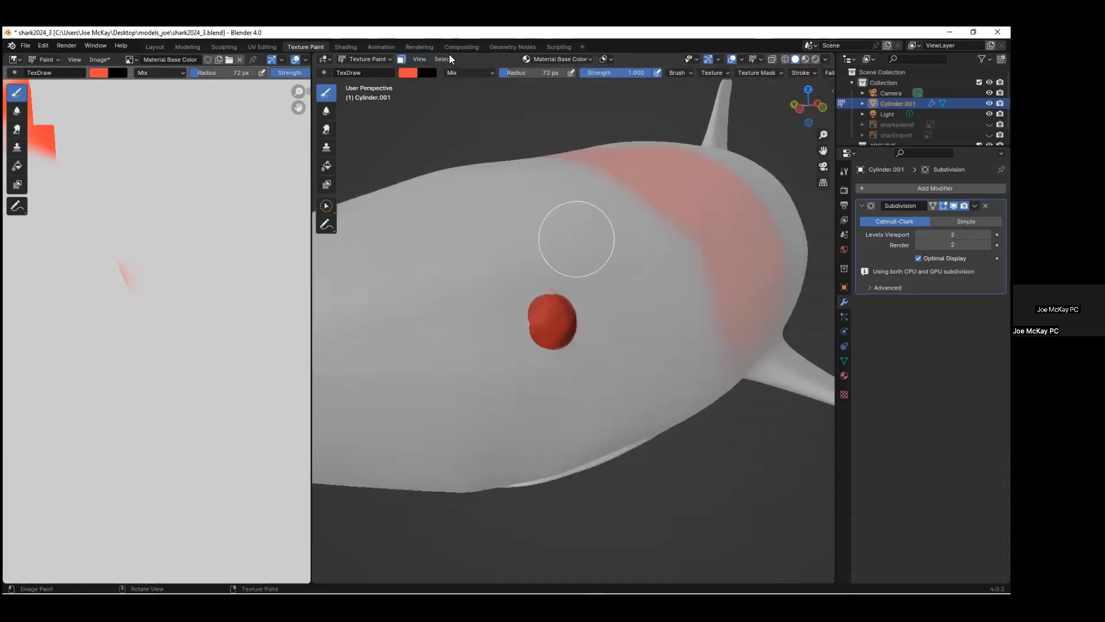
pyautogui.click(401, 59)
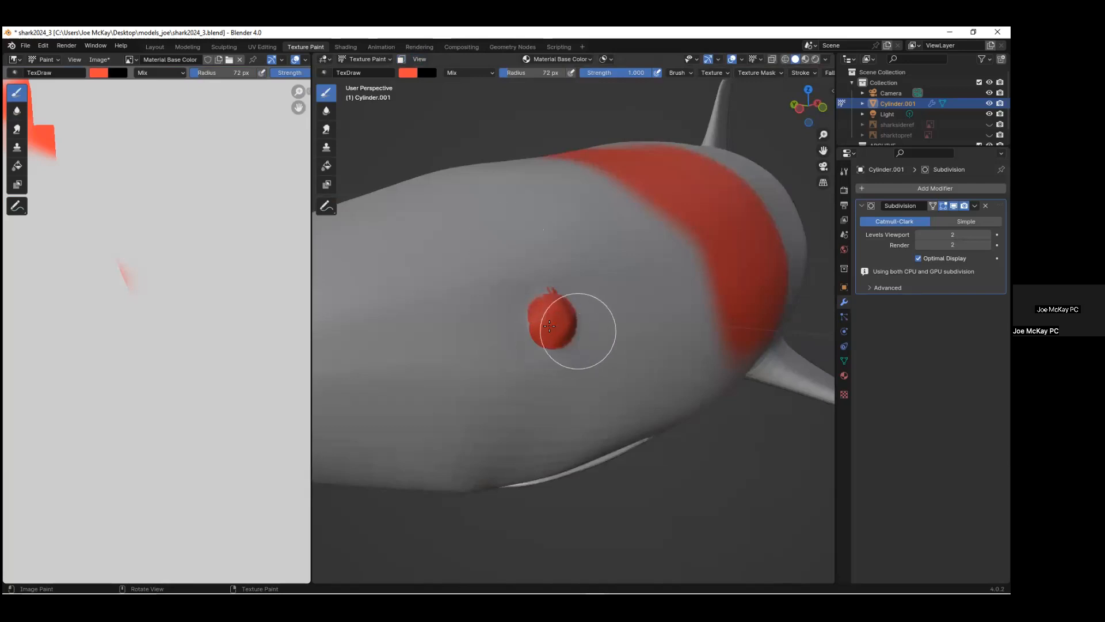
pyautogui.moveTo(582, 324); pyautogui.dragTo(572, 334, button='middle')
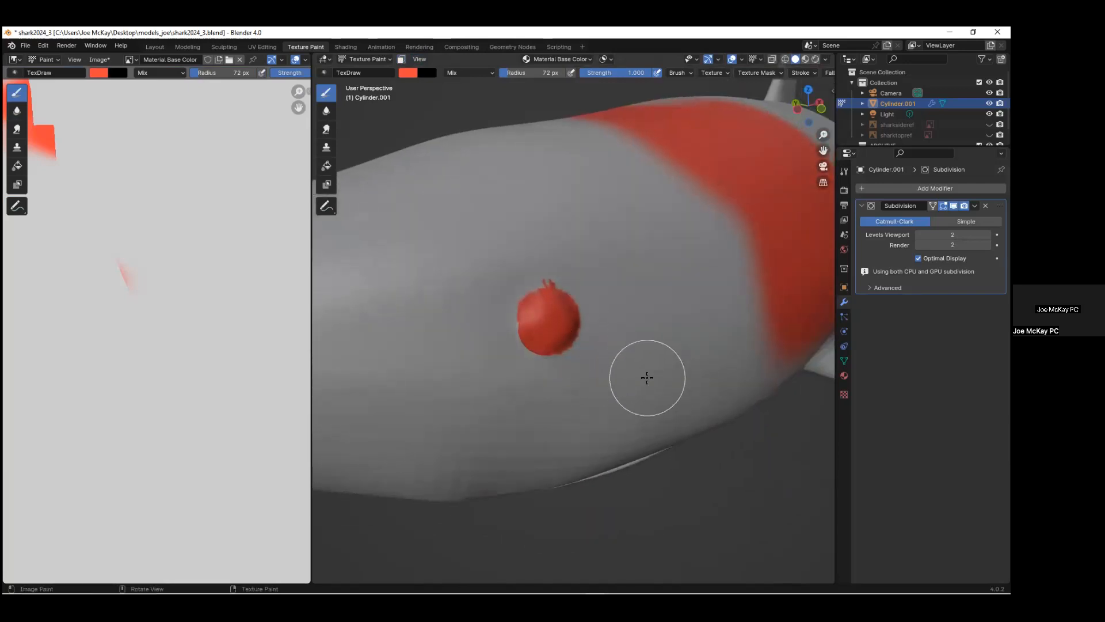
# Paint curved red stripes across the head above and in front of the eye, plus a red spot behind it.
pyautogui.scroll(-3, 645, 374)
pyautogui.scroll(-4, 215, 234)
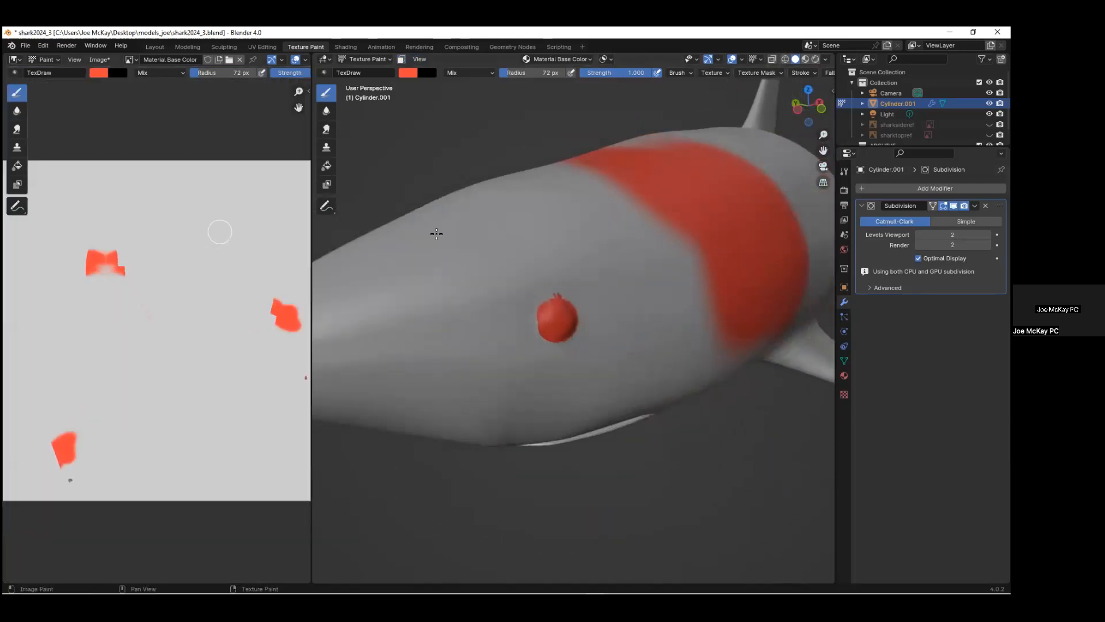
pyautogui.click(379, 59)
pyautogui.moveTo(698, 316)
pyautogui.mouseDown()
pyautogui.moveTo(649, 261)
pyautogui.moveTo(416, 259)
pyautogui.mouseUp()
pyautogui.moveTo(431, 316); pyautogui.dragTo(432, 337)
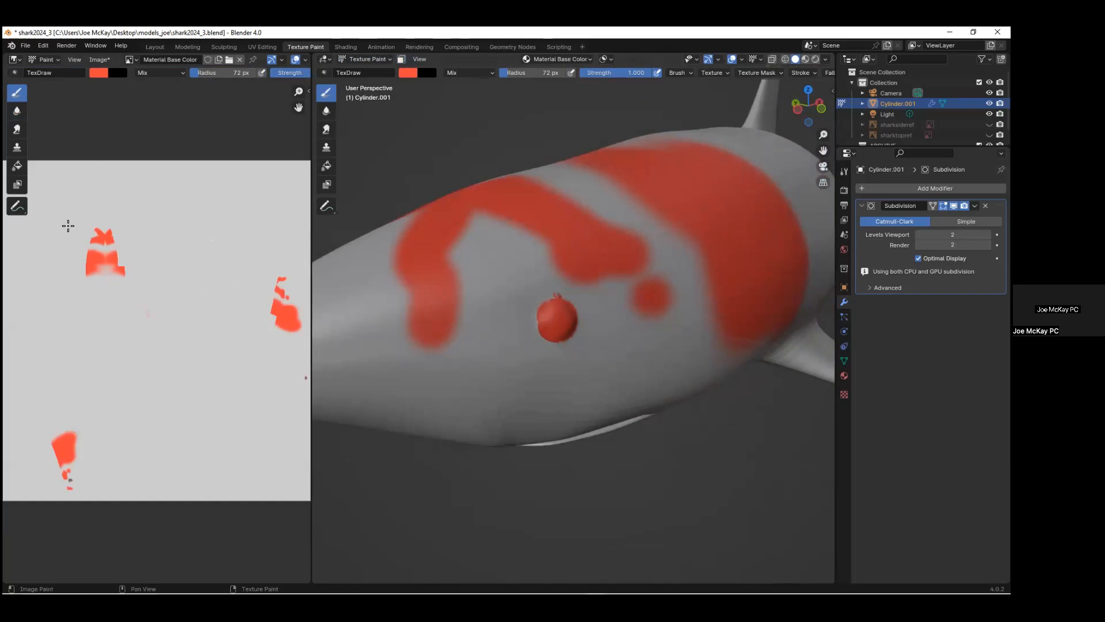
# Switch to Edit Mode and select all of the shark's faces to show the UV layout over the painted image.
pyautogui.click(380, 58)
pyautogui.click(372, 84)
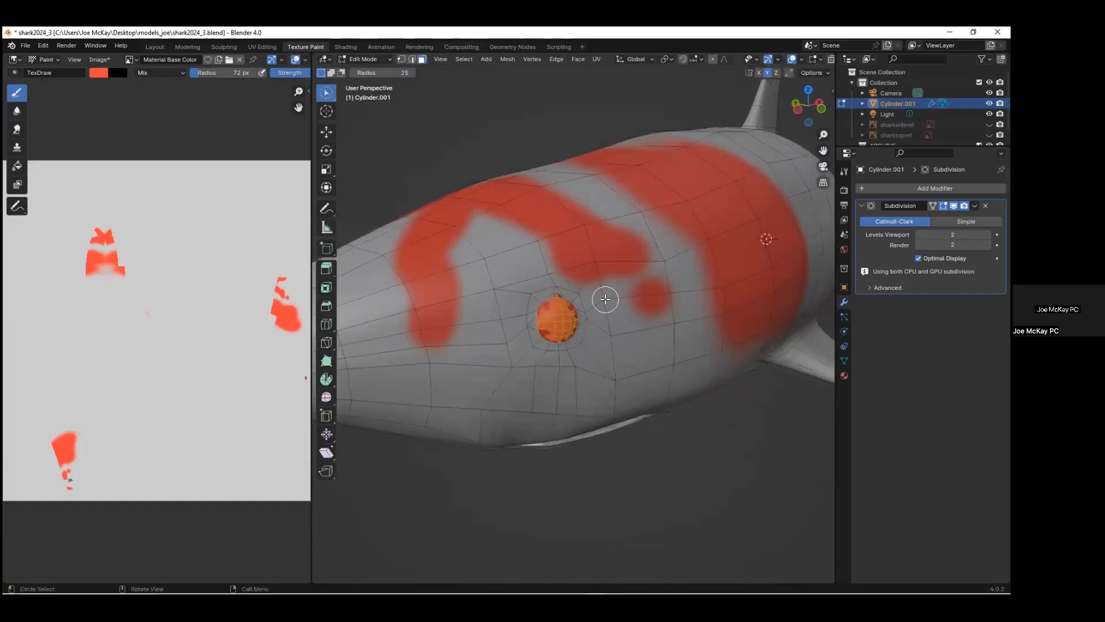
pyautogui.press('a')
pyautogui.scroll(-4, 664, 328)
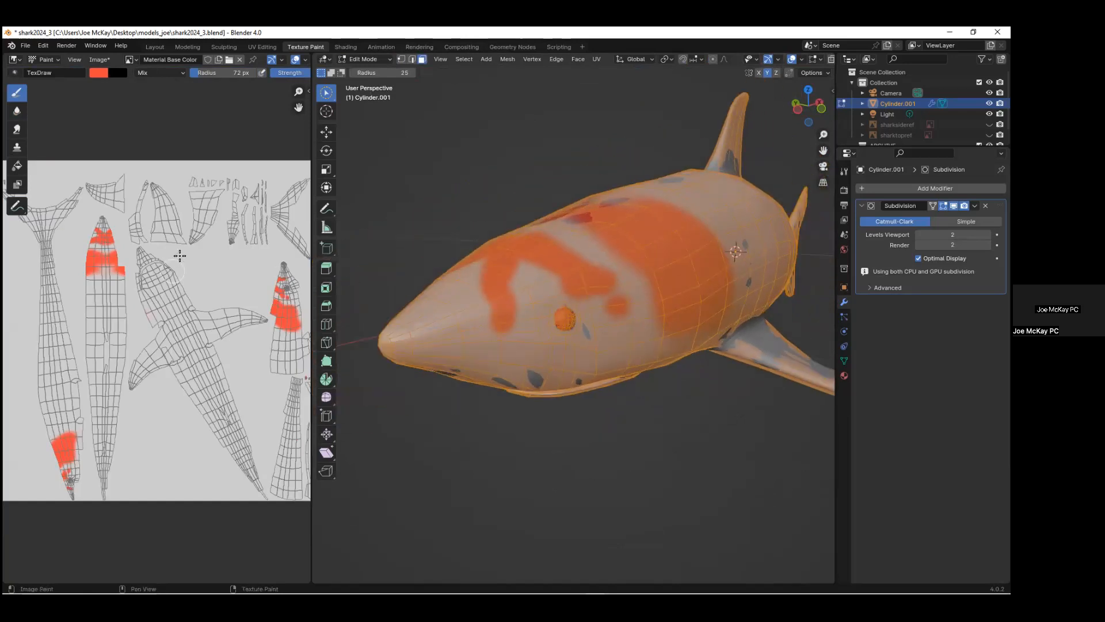
pyautogui.scroll(2, 185, 255)
pyautogui.scroll(-4, 192, 242)
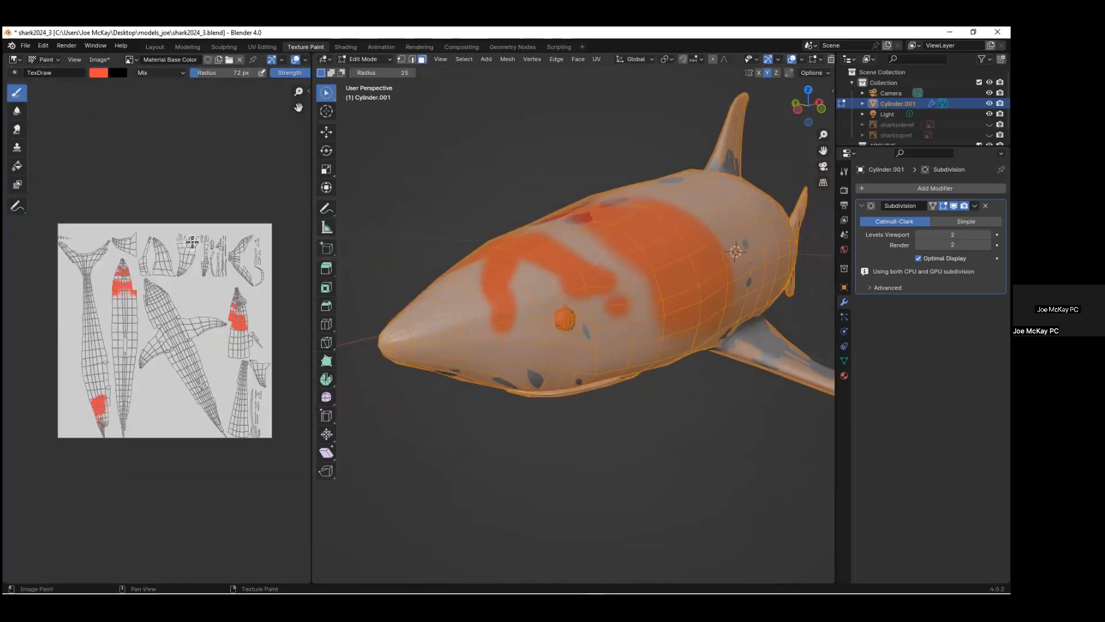
pyautogui.scroll(2, 192, 244)
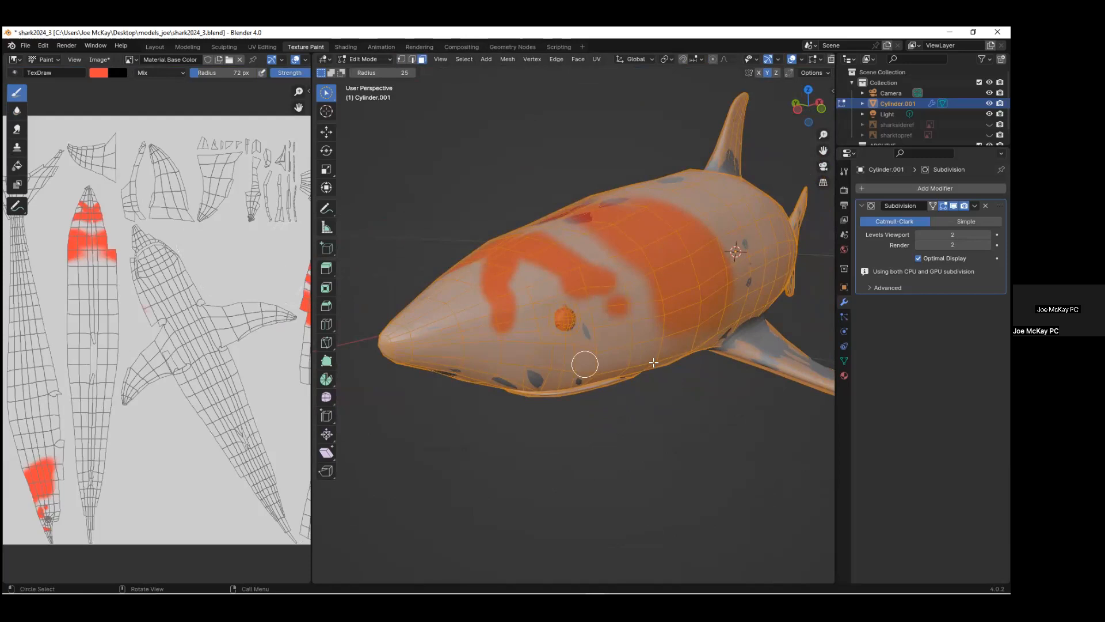
pyautogui.moveTo(565, 341); pyautogui.dragTo(661, 348, button='middle')
pyautogui.moveTo(656, 345)
pyautogui.mouseDown()
pyautogui.moveTo(639, 337)
pyautogui.moveTo(670, 340)
pyautogui.moveTo(643, 346)
pyautogui.mouseUp()
pyautogui.scroll(-3, 668, 318)
pyautogui.moveTo(665, 318); pyautogui.dragTo(638, 332, button='middle')
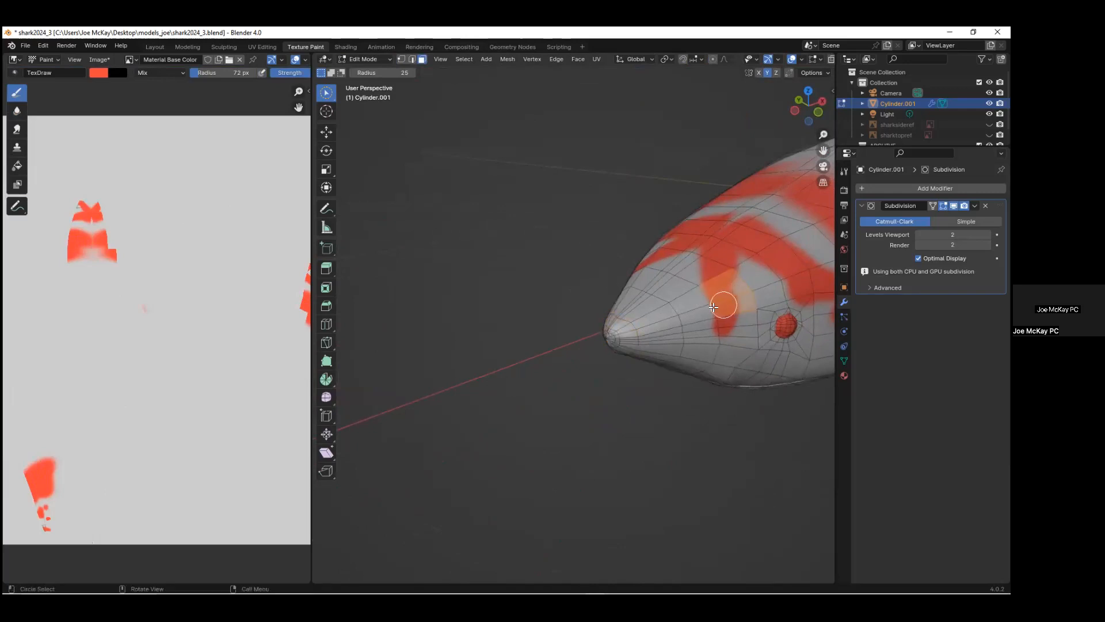
# Select every face of the shark again and go back to Texture Paint.
pyautogui.press('a')
pyautogui.click(366, 59)
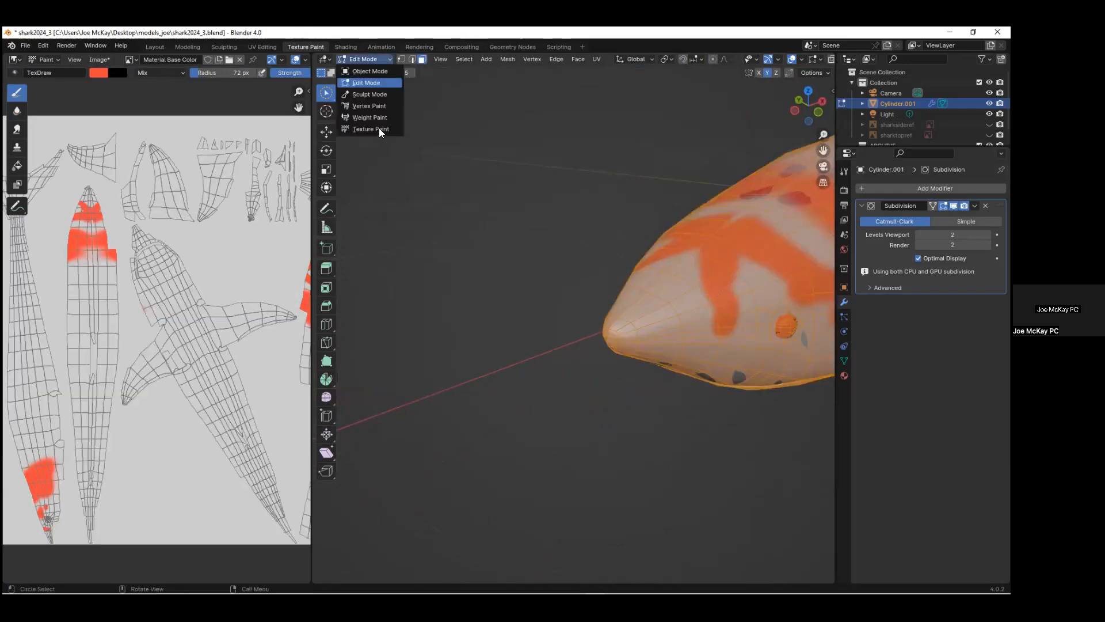
pyautogui.click(379, 128)
# Change the brush colour to blue and paint the tip of the shark's snout.
pyautogui.moveTo(377, 320)
pyautogui.mouseDown(button='middle')
pyautogui.moveTo(369, 308)
pyautogui.moveTo(354, 323)
pyautogui.moveTo(394, 317)
pyautogui.mouseUp(button='middle')
pyautogui.keyDown('shift'); pyautogui.moveTo(737, 232); pyautogui.dragTo(578, 238, button='middle'); pyautogui.keyUp('shift')
pyautogui.click(407, 73)
pyautogui.click(480, 114)
pyautogui.moveTo(503, 355)
pyautogui.mouseDown()
pyautogui.moveTo(519, 342)
pyautogui.moveTo(530, 353)
pyautogui.mouseUp()
pyautogui.moveTo(566, 336); pyautogui.dragTo(576, 335, button='middle')
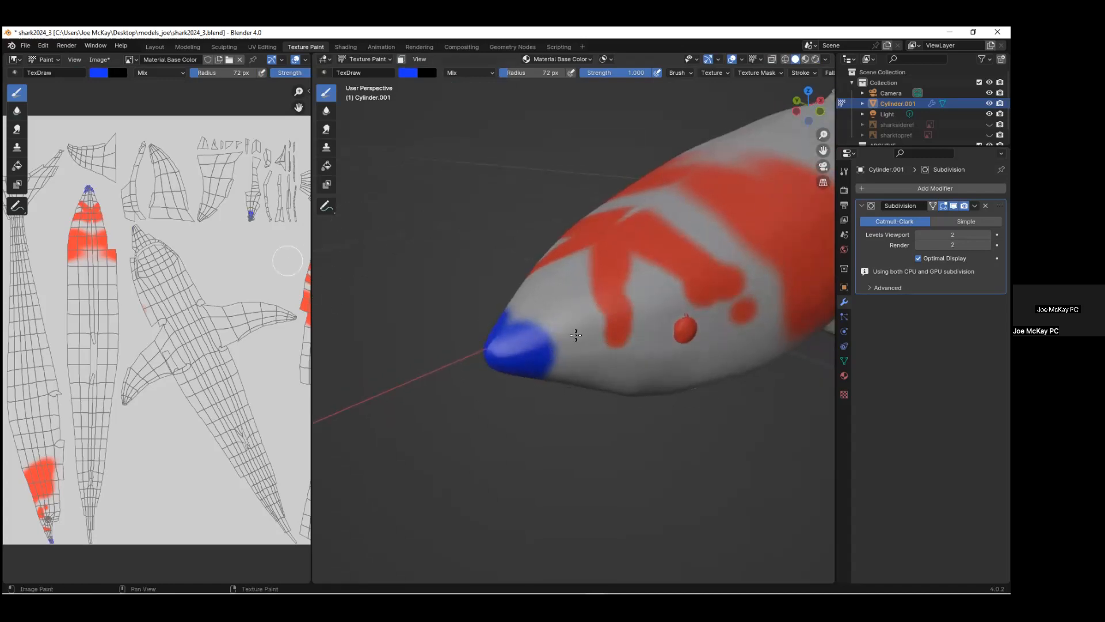
# Paint a blue oval patch on the side of the head between the eye and the mouth.
pyautogui.moveTo(678, 333); pyautogui.dragTo(604, 447, button='middle')
pyautogui.click(672, 427)
pyautogui.moveTo(673, 426)
pyautogui.mouseDown()
pyautogui.moveTo(666, 420)
pyautogui.moveTo(720, 423)
pyautogui.mouseUp()
# Paint blue directly on the 2D image over the head and pectoral fins of the central UV island.
pyautogui.moveTo(266, 299); pyautogui.dragTo(266, 259, button='middle')
pyautogui.scroll(-6, 266, 258)
pyautogui.press('Home')
pyautogui.moveTo(221, 315); pyautogui.dragTo(201, 276, button='middle')
pyautogui.scroll(1, 130, 191)
pyautogui.moveTo(134, 191)
pyautogui.mouseDown()
pyautogui.moveTo(149, 252)
pyautogui.moveTo(112, 301)
pyautogui.moveTo(118, 214)
pyautogui.mouseUp()
pyautogui.moveTo(176, 261)
pyautogui.mouseDown()
pyautogui.moveTo(152, 227)
pyautogui.moveTo(234, 239)
pyautogui.mouseUp()
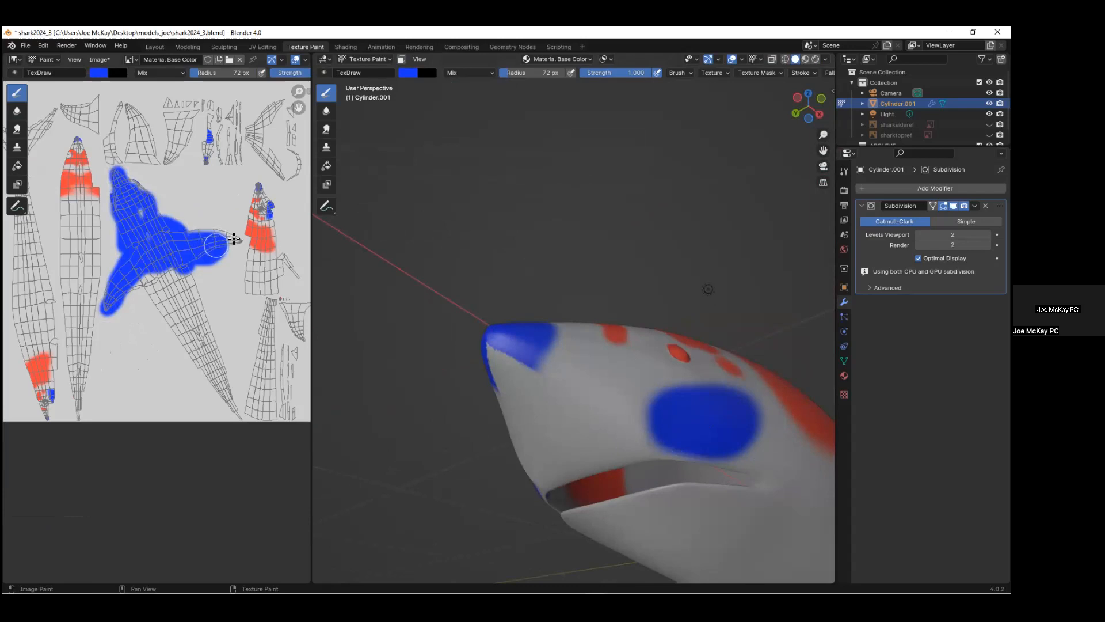
pyautogui.moveTo(147, 209); pyautogui.dragTo(129, 189)
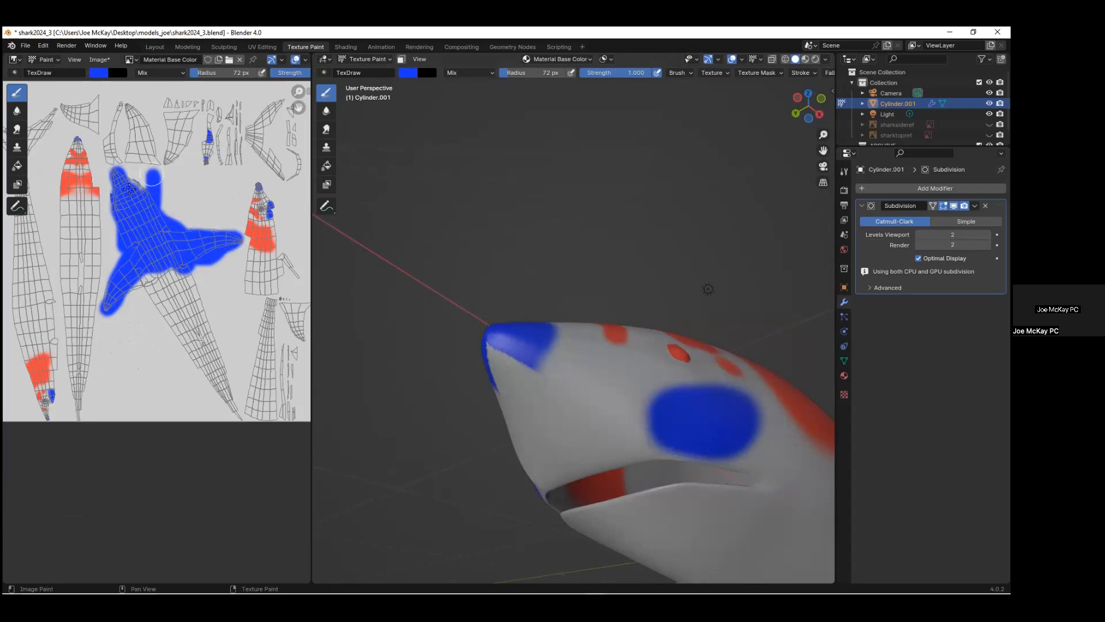
pyautogui.moveTo(685, 481)
pyautogui.mouseDown(button='middle')
pyautogui.moveTo(662, 437)
pyautogui.moveTo(589, 482)
pyautogui.moveTo(379, 340)
pyautogui.mouseUp(button='middle')
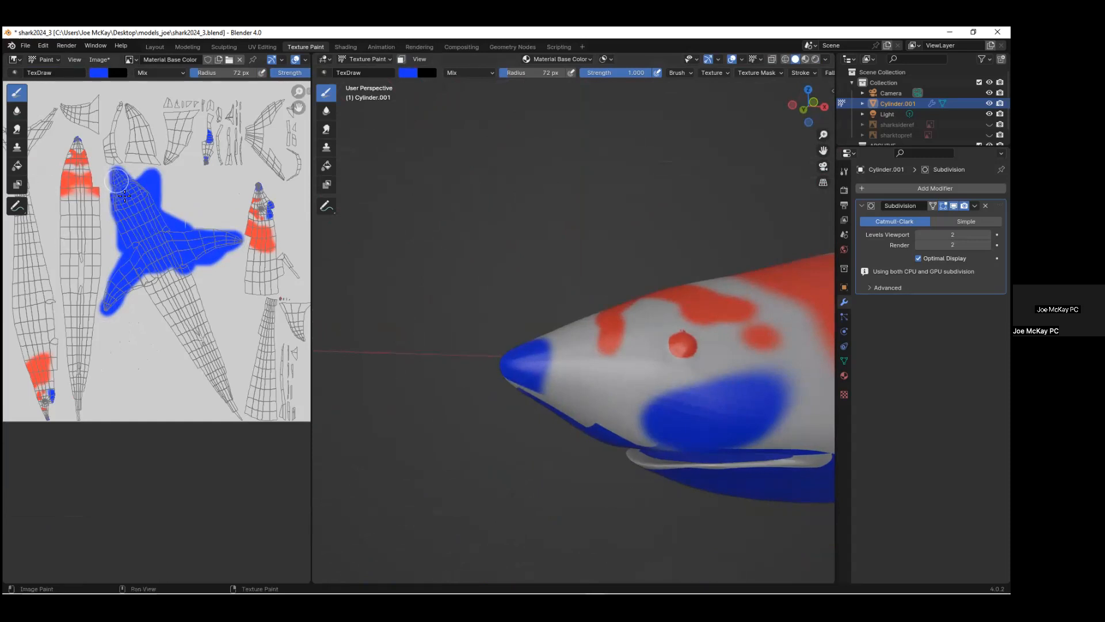
# Extend the blue on the 2D image down the central UV island to its tail tip, overlapping the island's borders.
pyautogui.moveTo(169, 266)
pyautogui.mouseDown()
pyautogui.moveTo(172, 290)
pyautogui.moveTo(198, 311)
pyautogui.moveTo(178, 325)
pyautogui.moveTo(163, 297)
pyautogui.mouseUp()
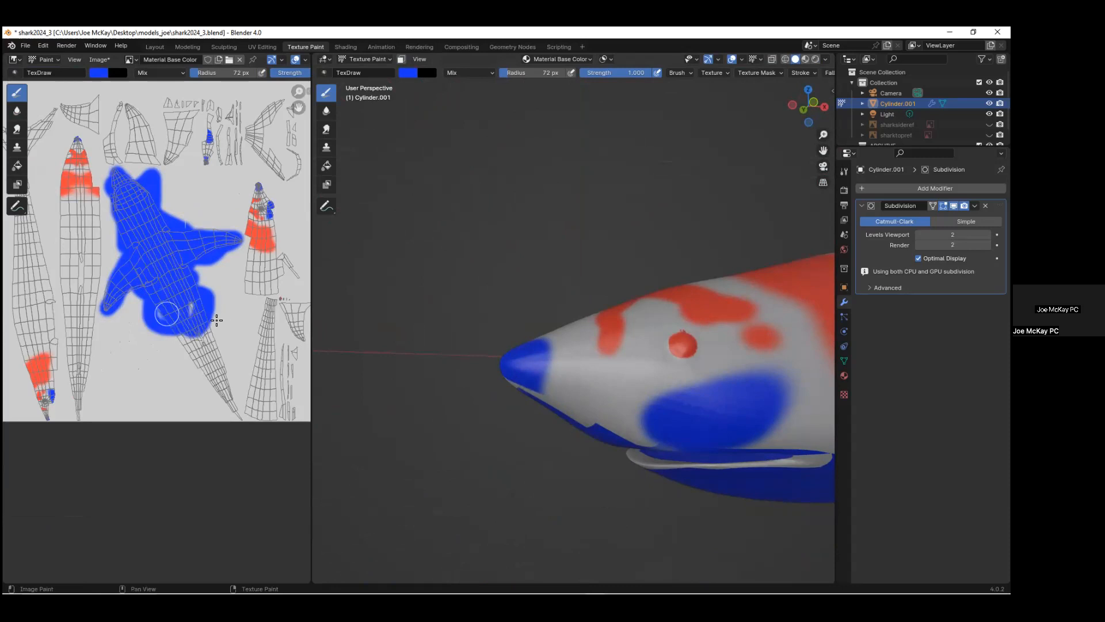
pyautogui.moveTo(217, 320); pyautogui.dragTo(167, 330)
pyautogui.moveTo(212, 393); pyautogui.dragTo(230, 406)
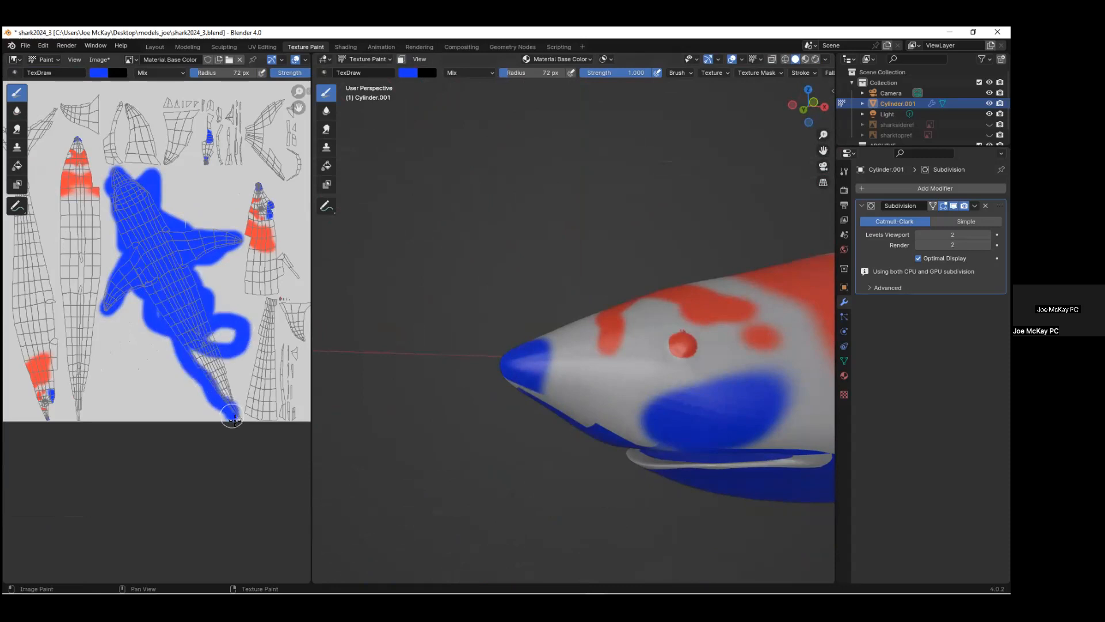
pyautogui.moveTo(206, 354); pyautogui.dragTo(223, 369)
pyautogui.moveTo(192, 334)
pyautogui.mouseDown()
pyautogui.moveTo(167, 385)
pyautogui.moveTo(173, 330)
pyautogui.mouseUp()
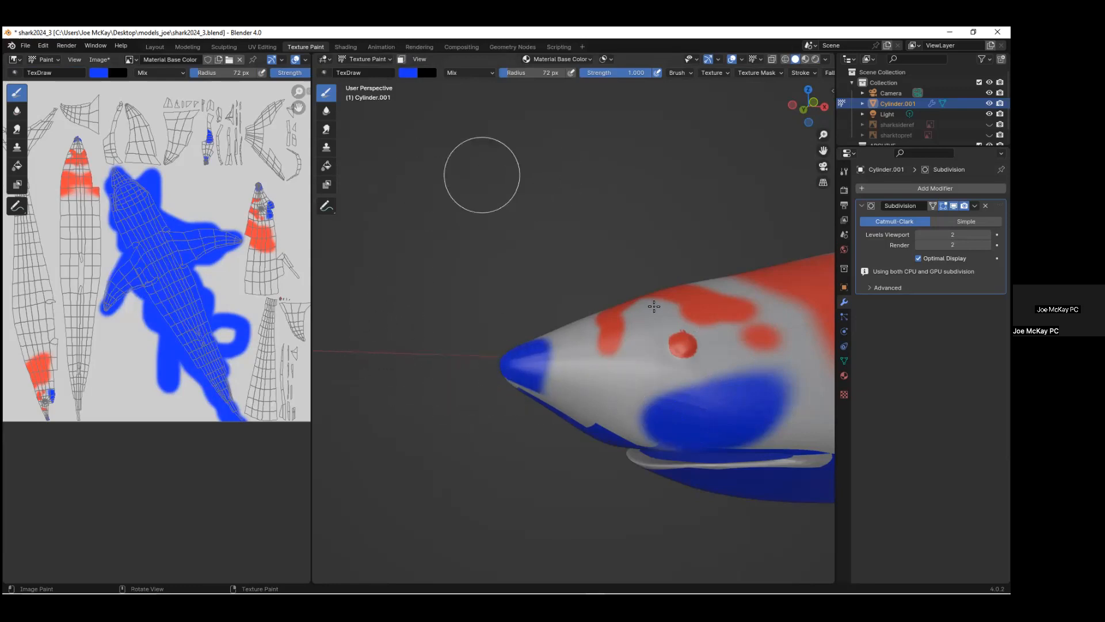
pyautogui.moveTo(659, 320)
pyautogui.mouseDown(button='middle')
pyautogui.moveTo(660, 348)
pyautogui.moveTo(647, 325)
pyautogui.moveTo(706, 313)
pyautogui.moveTo(639, 262)
pyautogui.moveTo(731, 288)
pyautogui.moveTo(741, 273)
pyautogui.moveTo(702, 289)
pyautogui.mouseUp(button='middle')
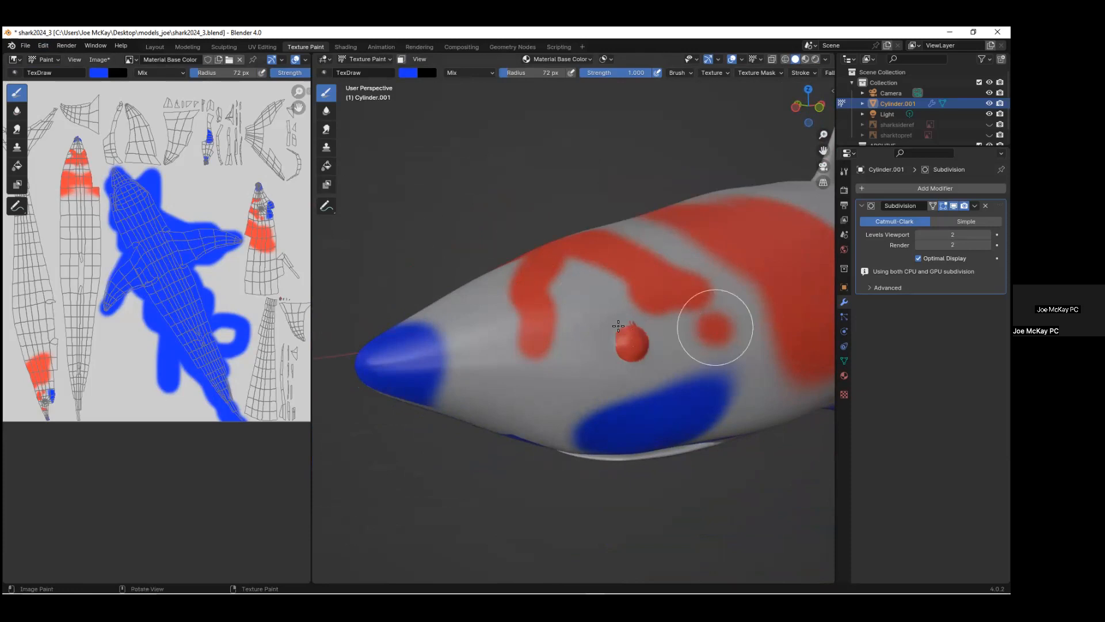
pyautogui.scroll(-2, 569, 339)
pyautogui.scroll(1, 555, 347)
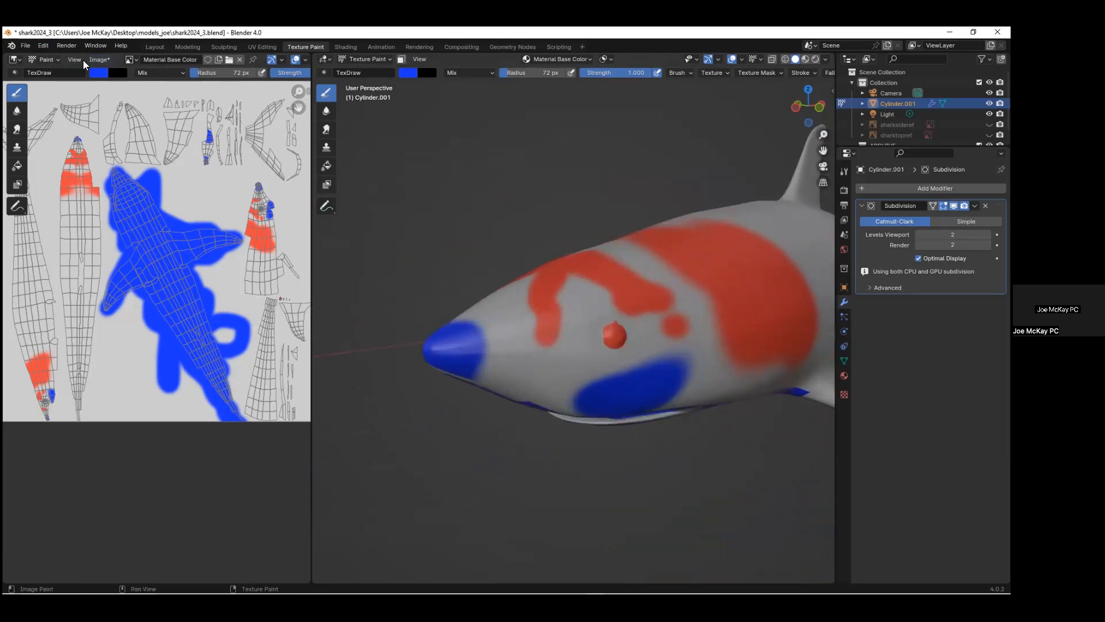
# Save the painted base colour image as Material Base Color.png in the models_joe folder.
pyautogui.click(14, 59)
pyautogui.click(103, 58)
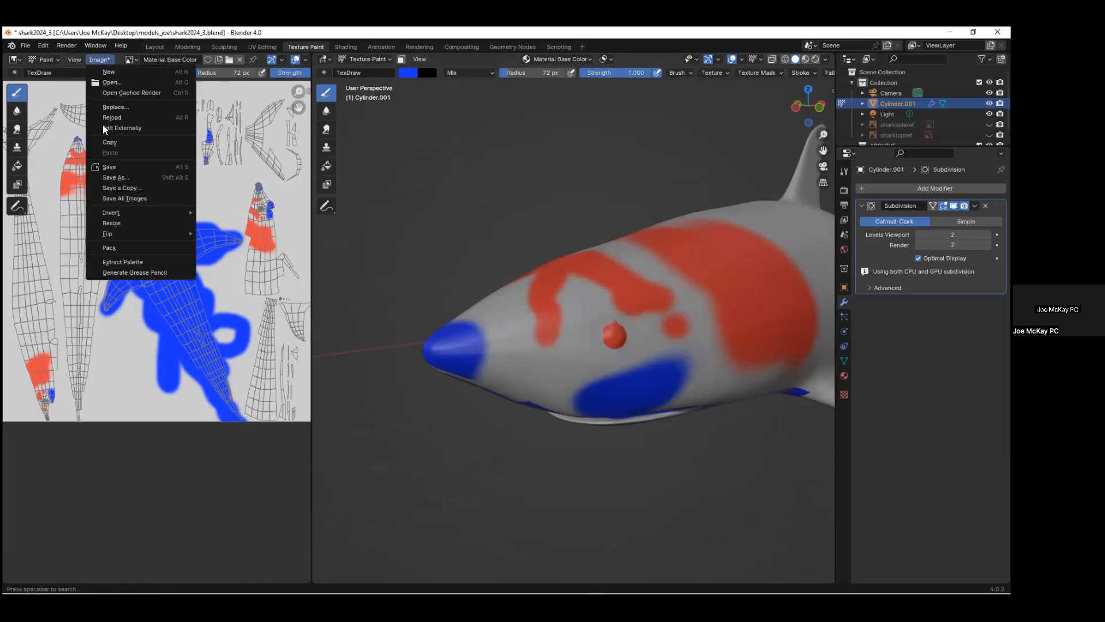
pyautogui.click(111, 164)
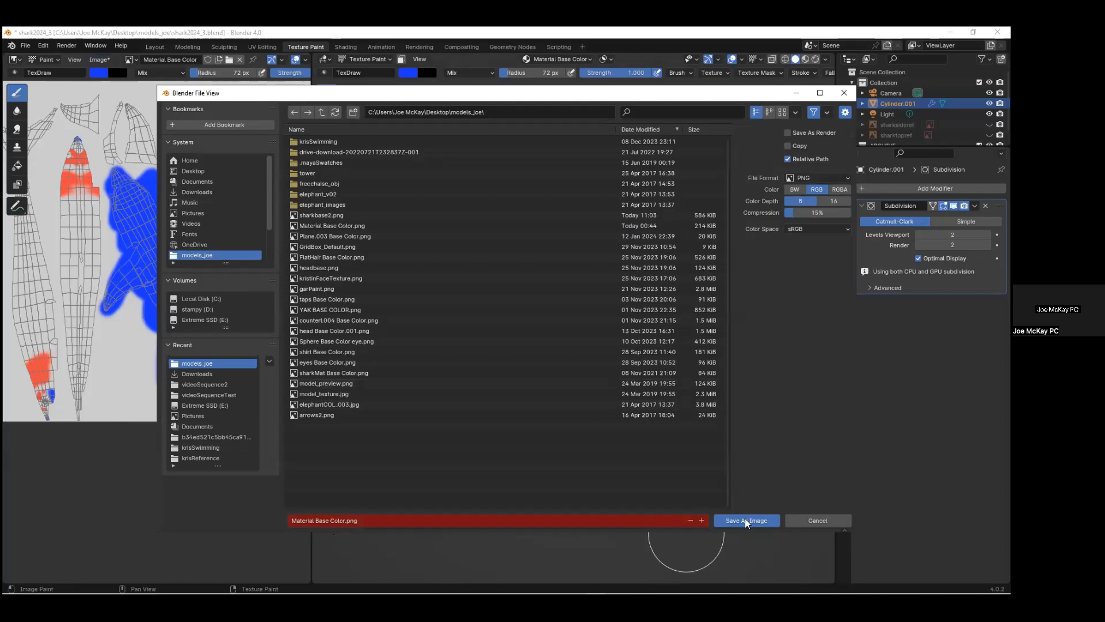
pyautogui.press('Return')
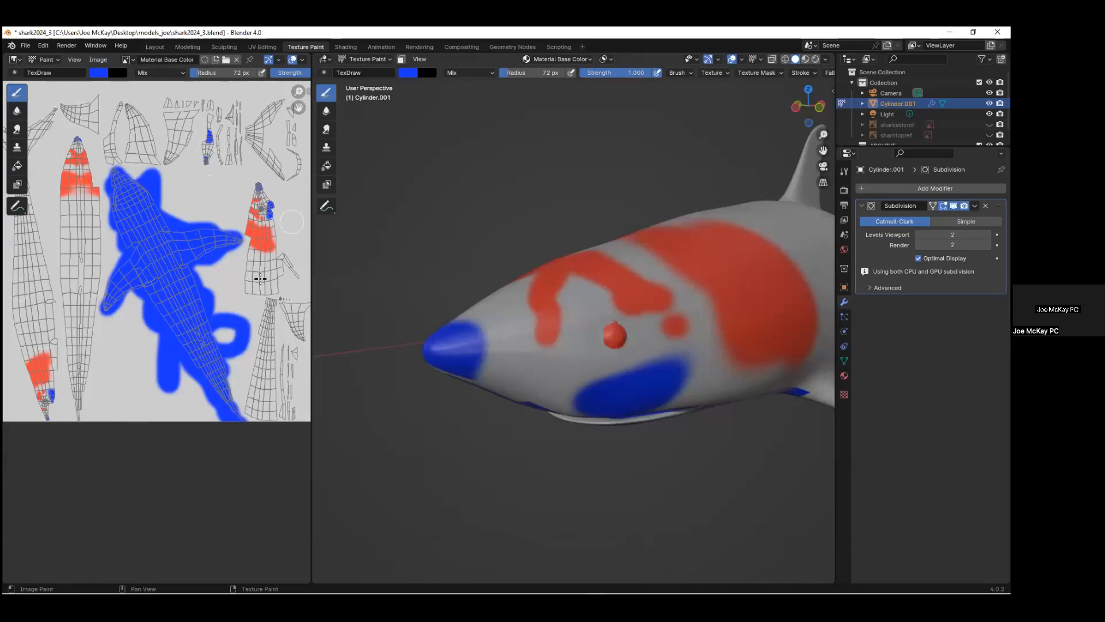
# Examine the painted red and blue areas on the shark's head and body from several angles and distances.
pyautogui.moveTo(545, 402)
pyautogui.mouseDown(button='middle')
pyautogui.moveTo(543, 389)
pyautogui.moveTo(625, 390)
pyautogui.moveTo(661, 160)
pyautogui.moveTo(730, 217)
pyautogui.moveTo(679, 345)
pyautogui.moveTo(570, 385)
pyautogui.mouseUp(button='middle')
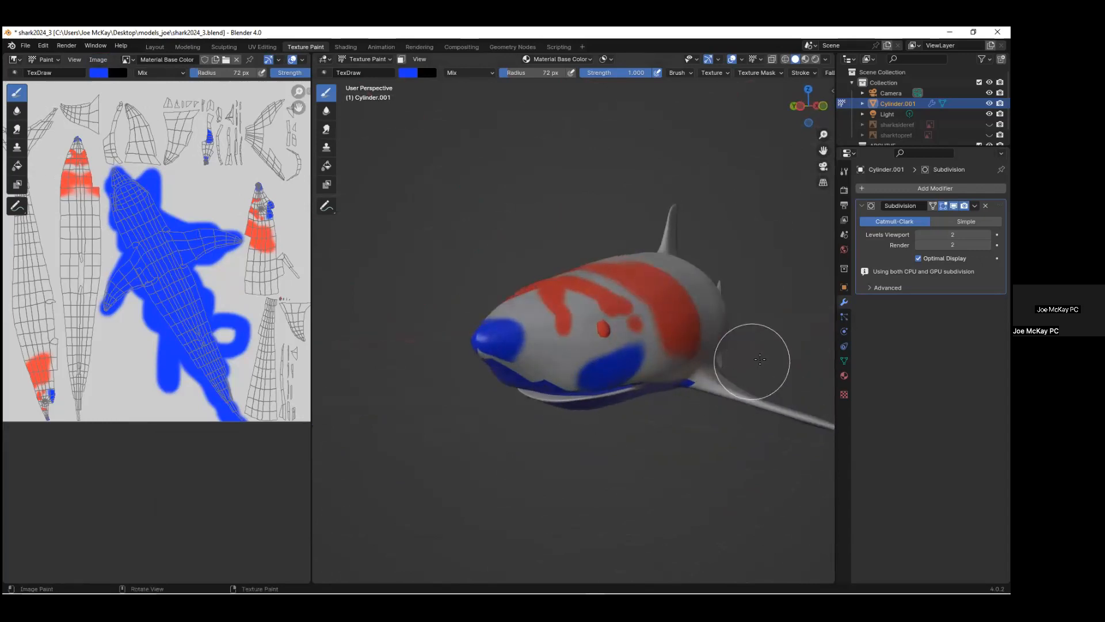
pyautogui.keyDown('shift'); pyautogui.moveTo(762, 359); pyautogui.dragTo(693, 397, button='middle'); pyautogui.keyUp('shift')
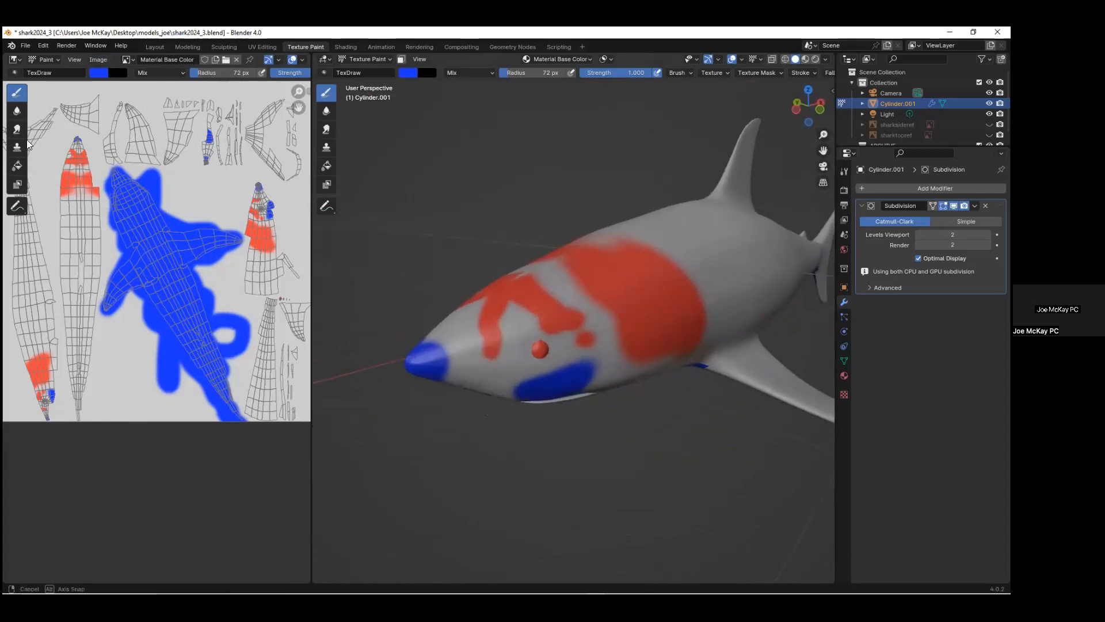
pyautogui.moveTo(651, 328)
pyautogui.mouseDown(button='middle')
pyautogui.moveTo(645, 316)
pyautogui.moveTo(661, 369)
pyautogui.mouseUp(button='middle')
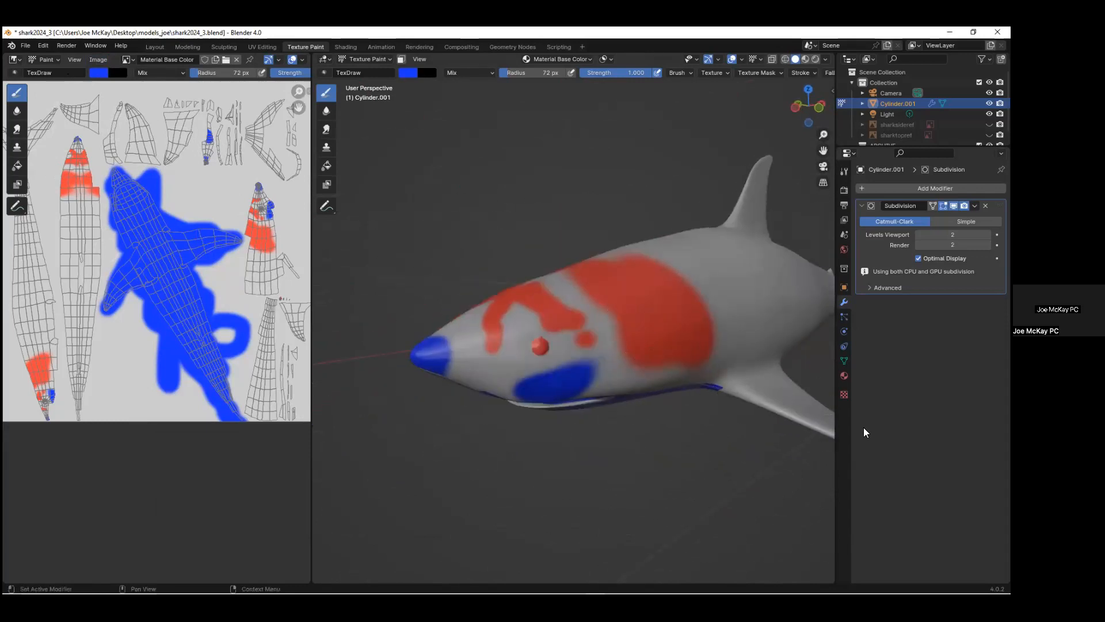
pyautogui.moveTo(740, 397); pyautogui.dragTo(740, 400, button='middle')
pyautogui.moveTo(613, 357)
pyautogui.mouseDown(button='middle')
pyautogui.moveTo(633, 374)
pyautogui.moveTo(619, 403)
pyautogui.mouseUp(button='middle')
pyautogui.moveTo(708, 384)
pyautogui.keyDown('shift'); pyautogui.mouseDown(button='middle')
pyautogui.moveTo(617, 383)
pyautogui.moveTo(683, 370)
pyautogui.mouseUp(button='middle'); pyautogui.keyUp('shift')
pyautogui.scroll(-4, 650, 369)
pyautogui.scroll(3, 745, 449)
pyautogui.scroll(-2, 744, 449)
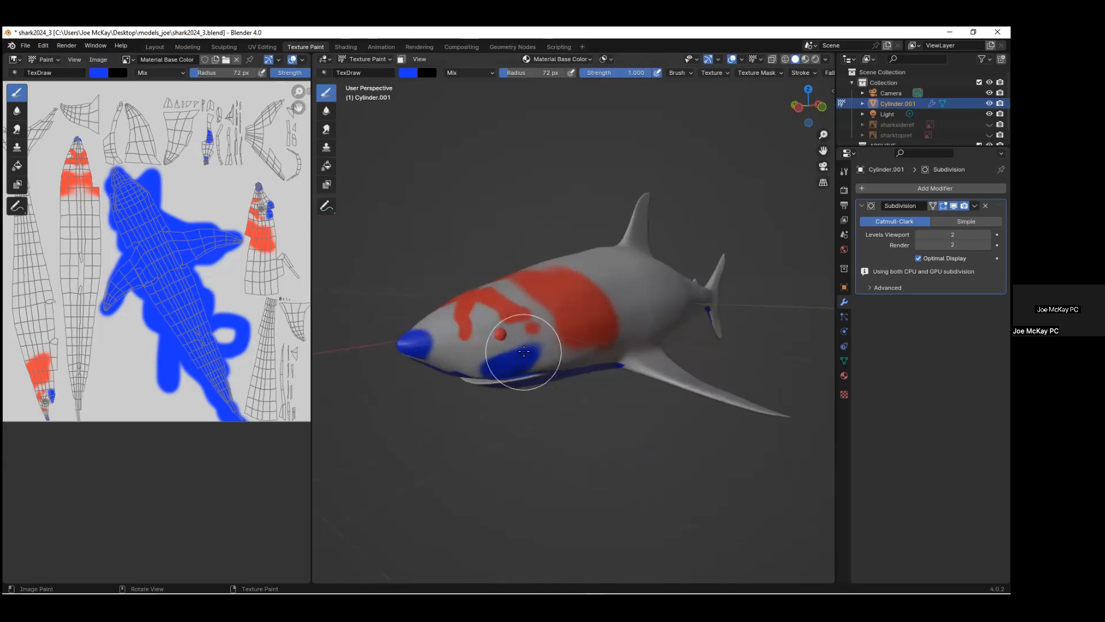
pyautogui.scroll(3, 521, 348)
pyautogui.scroll(-2, 538, 342)
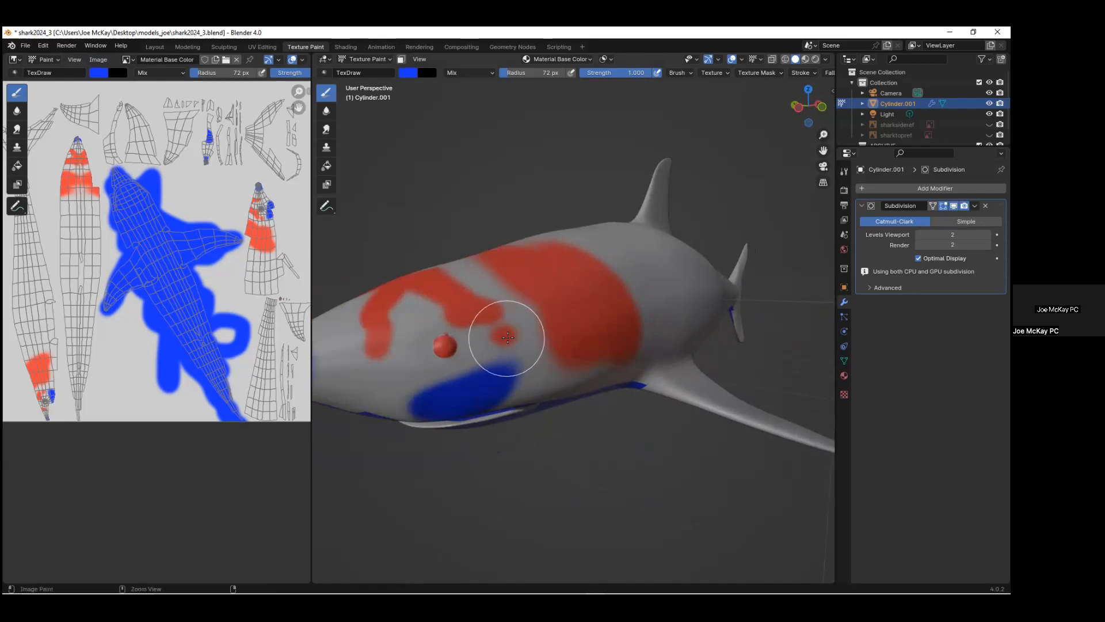
pyautogui.moveTo(518, 322); pyautogui.dragTo(599, 278, button='middle')
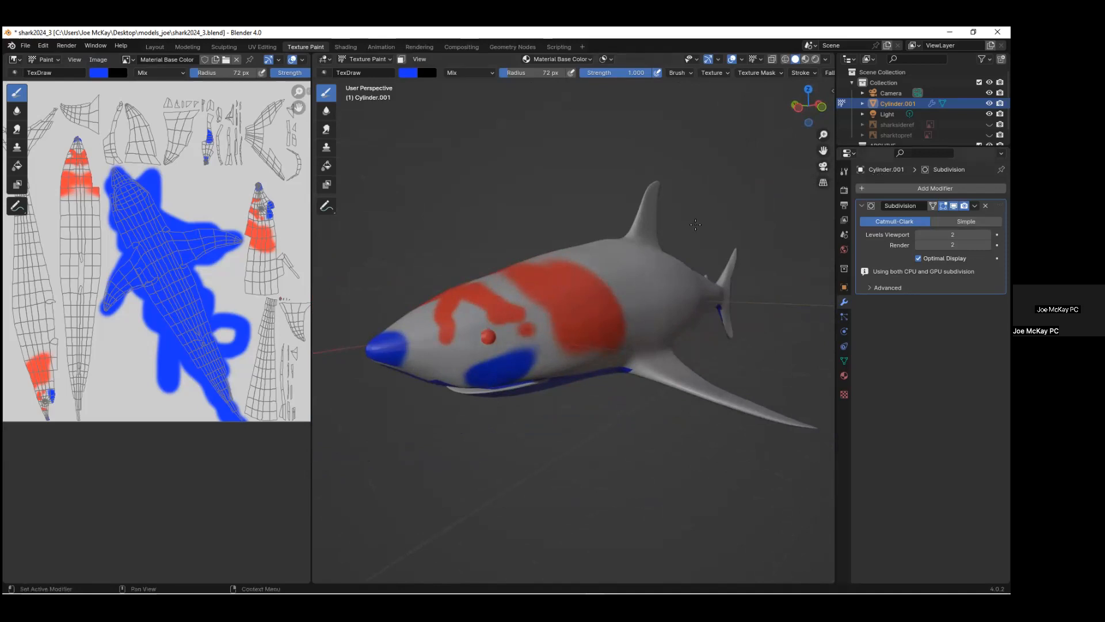
pyautogui.moveTo(624, 303); pyautogui.dragTo(656, 322, button='middle')
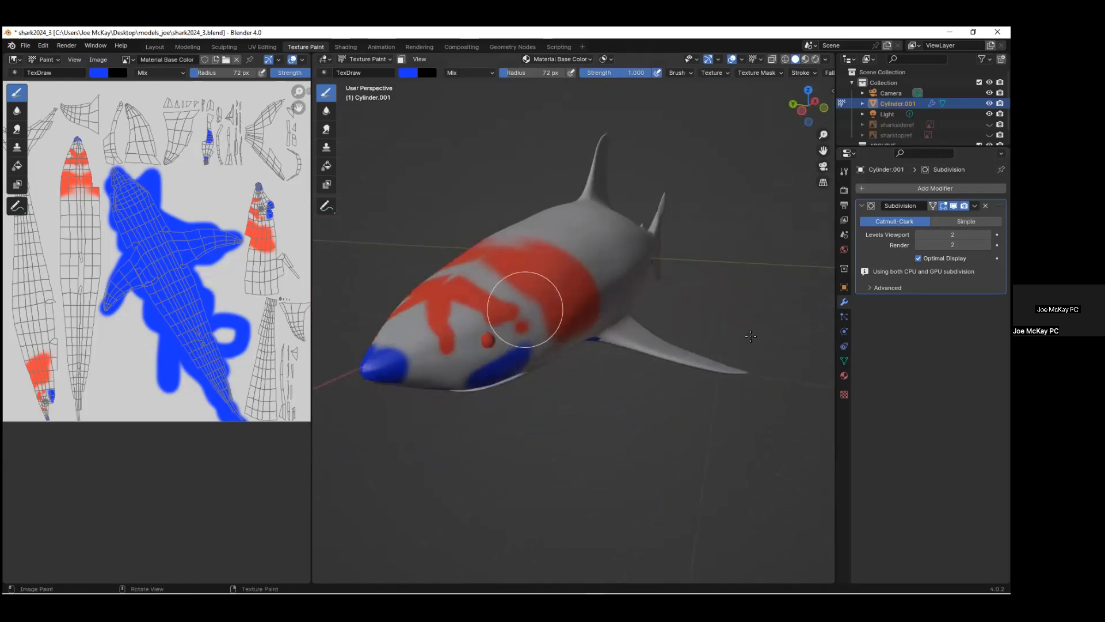
# Paint a blue patch on top of the shark's back, between the red band and the dorsal fin.
pyautogui.click(25, 46)
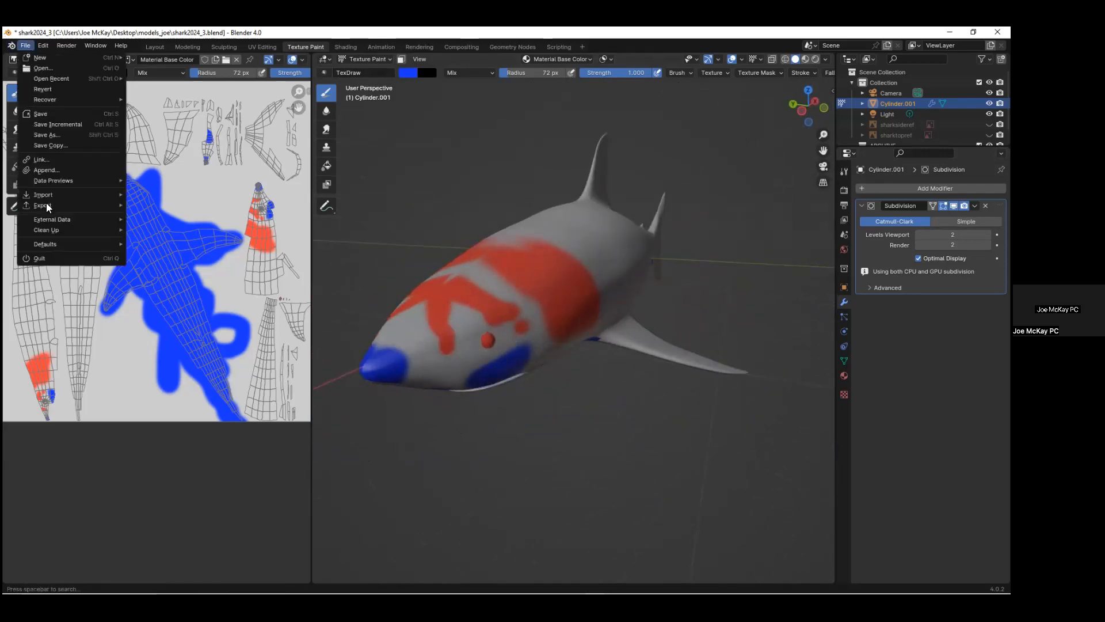
pyautogui.moveTo(580, 292)
pyautogui.mouseDown(button='middle')
pyautogui.moveTo(554, 296)
pyautogui.moveTo(553, 273)
pyautogui.mouseUp(button='middle')
pyautogui.rightClick(552, 274)
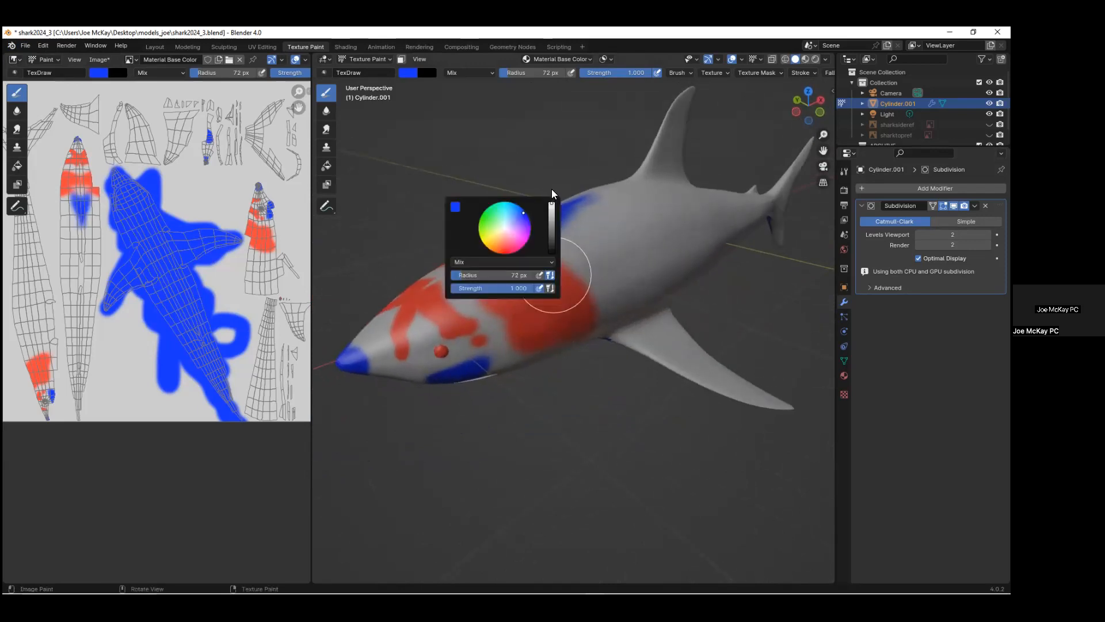
# Switch the shark to Object Mode and apply Shade Smooth to it.
pyautogui.click(372, 59)
pyautogui.click(368, 73)
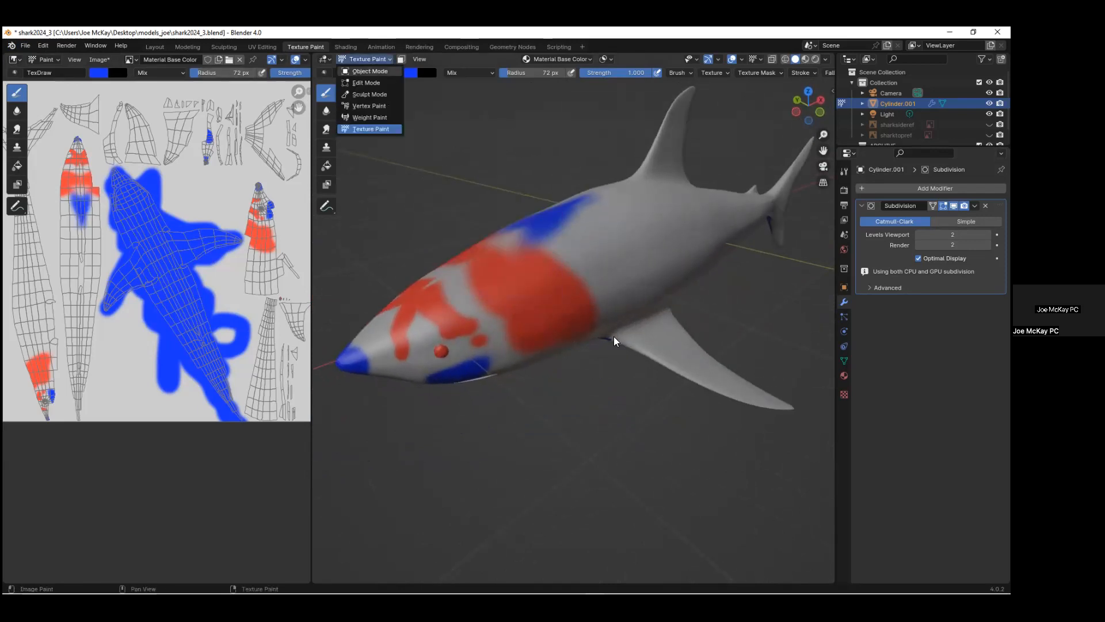
pyautogui.rightClick(588, 288)
pyautogui.click(588, 288)
pyautogui.moveTo(611, 339); pyautogui.dragTo(636, 375, button='middle')
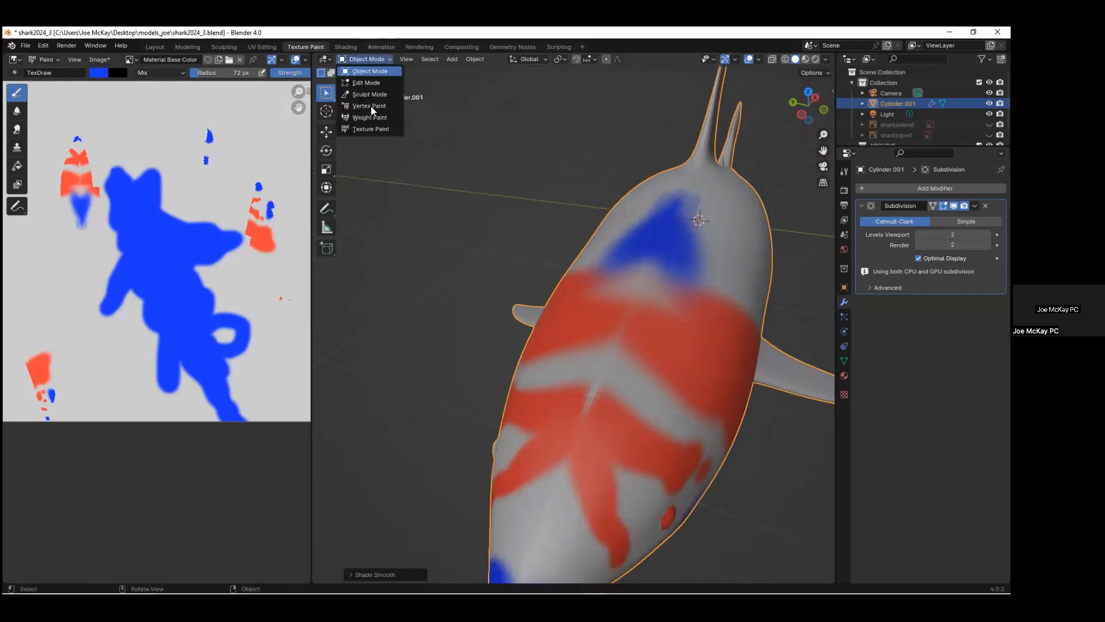
# Return to Texture Paint mode and extend the blue from the back forward over the red areas toward the head.
pyautogui.click(364, 130)
pyautogui.moveTo(612, 356)
pyautogui.mouseDown()
pyautogui.moveTo(573, 425)
pyautogui.moveTo(661, 230)
pyautogui.moveTo(673, 247)
pyautogui.mouseUp()
pyautogui.moveTo(673, 248)
pyautogui.mouseDown(button='middle')
pyautogui.moveTo(696, 371)
pyautogui.moveTo(633, 301)
pyautogui.mouseUp(button='middle')
pyautogui.moveTo(488, 448)
pyautogui.mouseDown()
pyautogui.moveTo(543, 410)
pyautogui.moveTo(518, 391)
pyautogui.moveTo(500, 406)
pyautogui.moveTo(564, 442)
pyautogui.mouseUp()
pyautogui.moveTo(564, 442)
pyautogui.mouseDown(button='middle')
pyautogui.moveTo(605, 490)
pyautogui.moveTo(563, 358)
pyautogui.mouseUp(button='middle')
pyautogui.scroll(-3, 605, 480)
pyautogui.scroll(2, 603, 476)
# Paint blue across the side of the shark's head, covering the eye and the area above the mouth.
pyautogui.moveTo(562, 357)
pyautogui.mouseDown()
pyautogui.moveTo(592, 420)
pyautogui.moveTo(562, 353)
pyautogui.moveTo(507, 408)
pyautogui.moveTo(533, 423)
pyautogui.moveTo(575, 409)
pyautogui.mouseUp()
pyautogui.moveTo(575, 409)
pyautogui.mouseDown(button='middle')
pyautogui.moveTo(671, 400)
pyautogui.moveTo(424, 405)
pyautogui.mouseUp(button='middle')
pyautogui.moveTo(424, 404); pyautogui.dragTo(582, 421)
pyautogui.moveTo(658, 467)
pyautogui.mouseDown(button='middle')
pyautogui.moveTo(576, 392)
pyautogui.moveTo(554, 354)
pyautogui.mouseUp(button='middle')
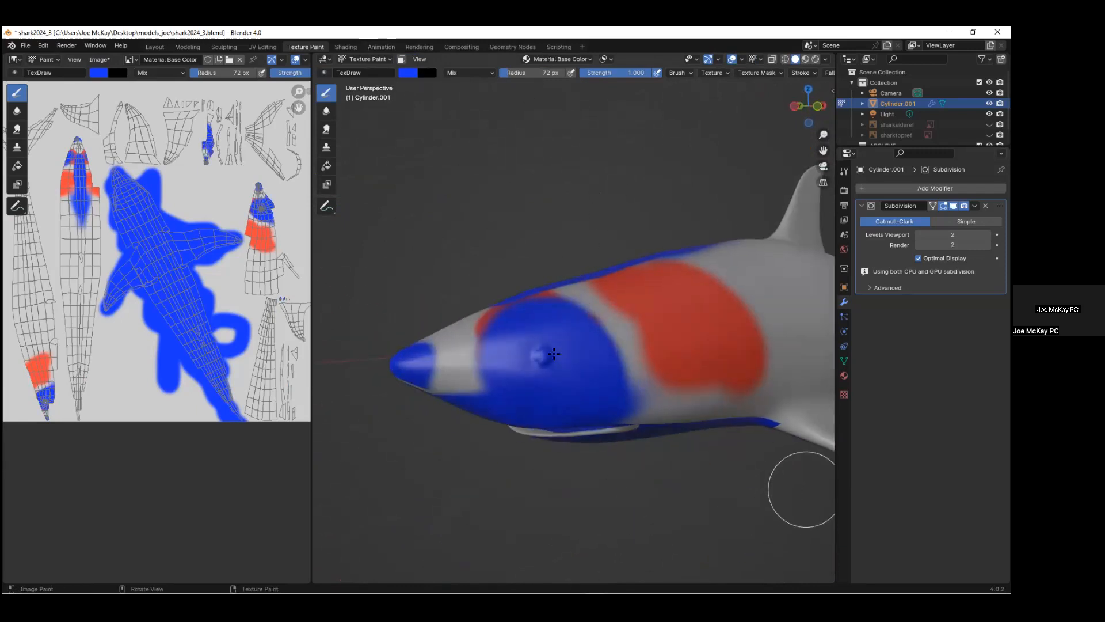